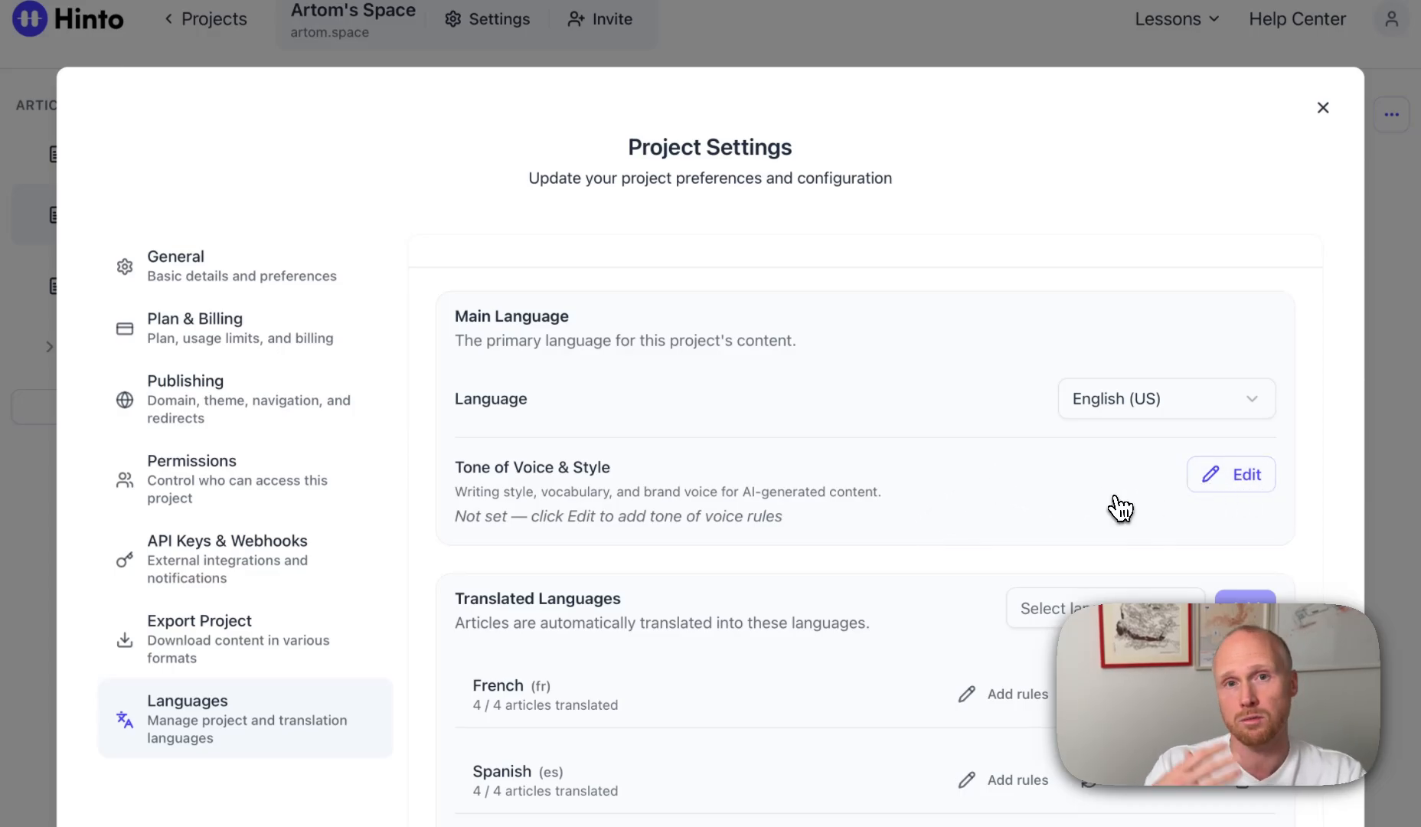
- Build a tone of voice suggestion for the main language with Friendly tone, Balanced detail, "You" voice and Minimal visuals
click(1231, 483)
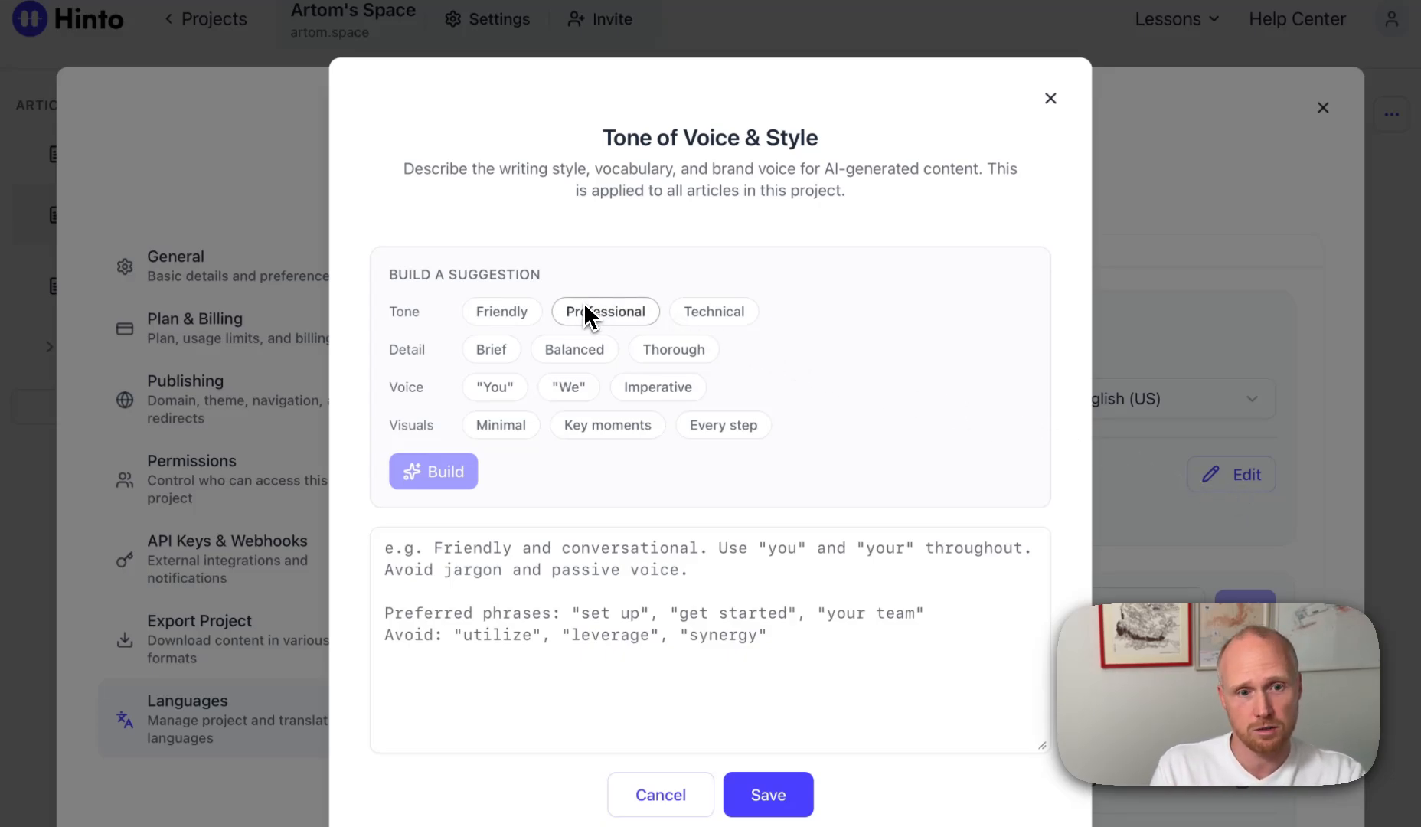
click(536, 309)
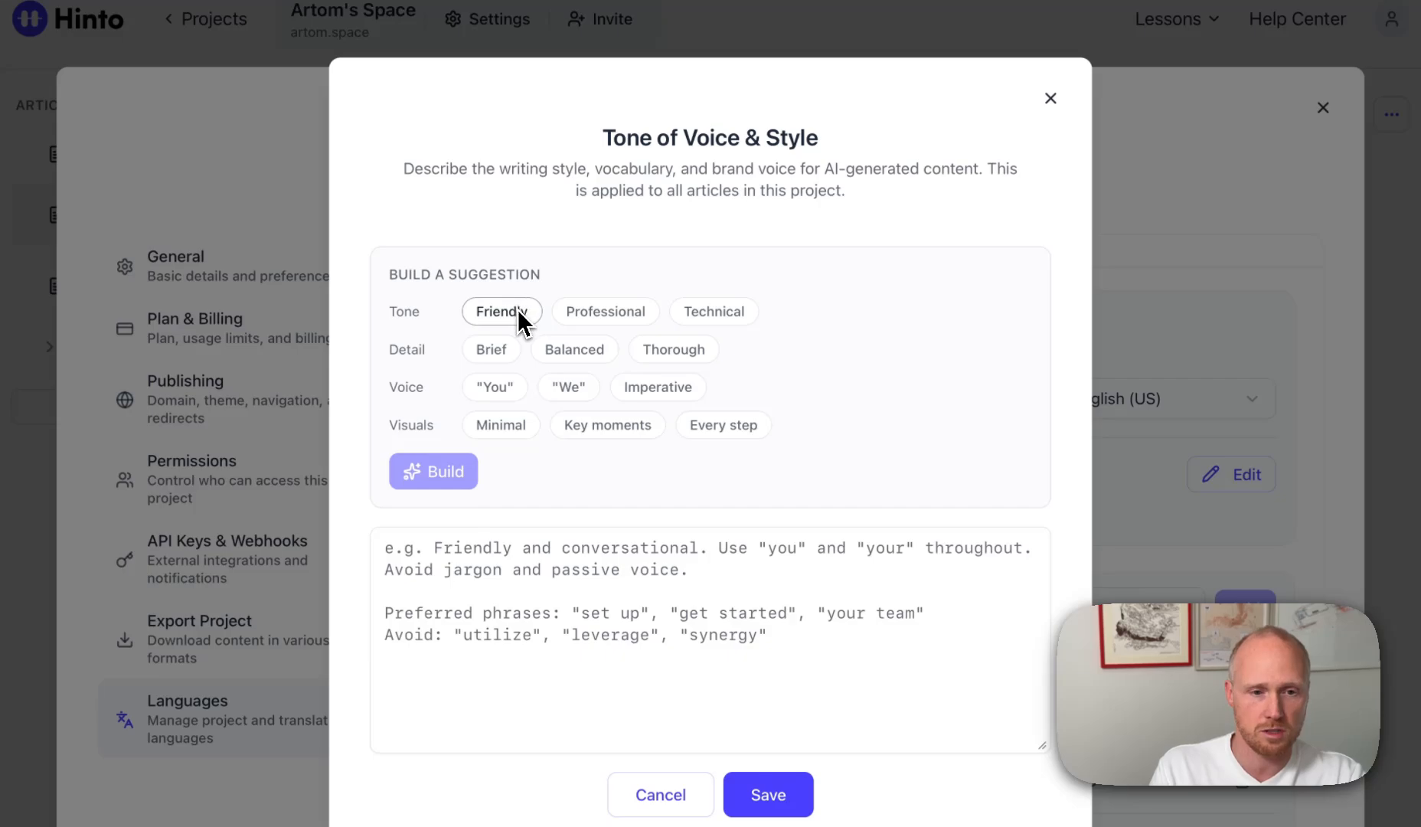
click(517, 309)
click(597, 353)
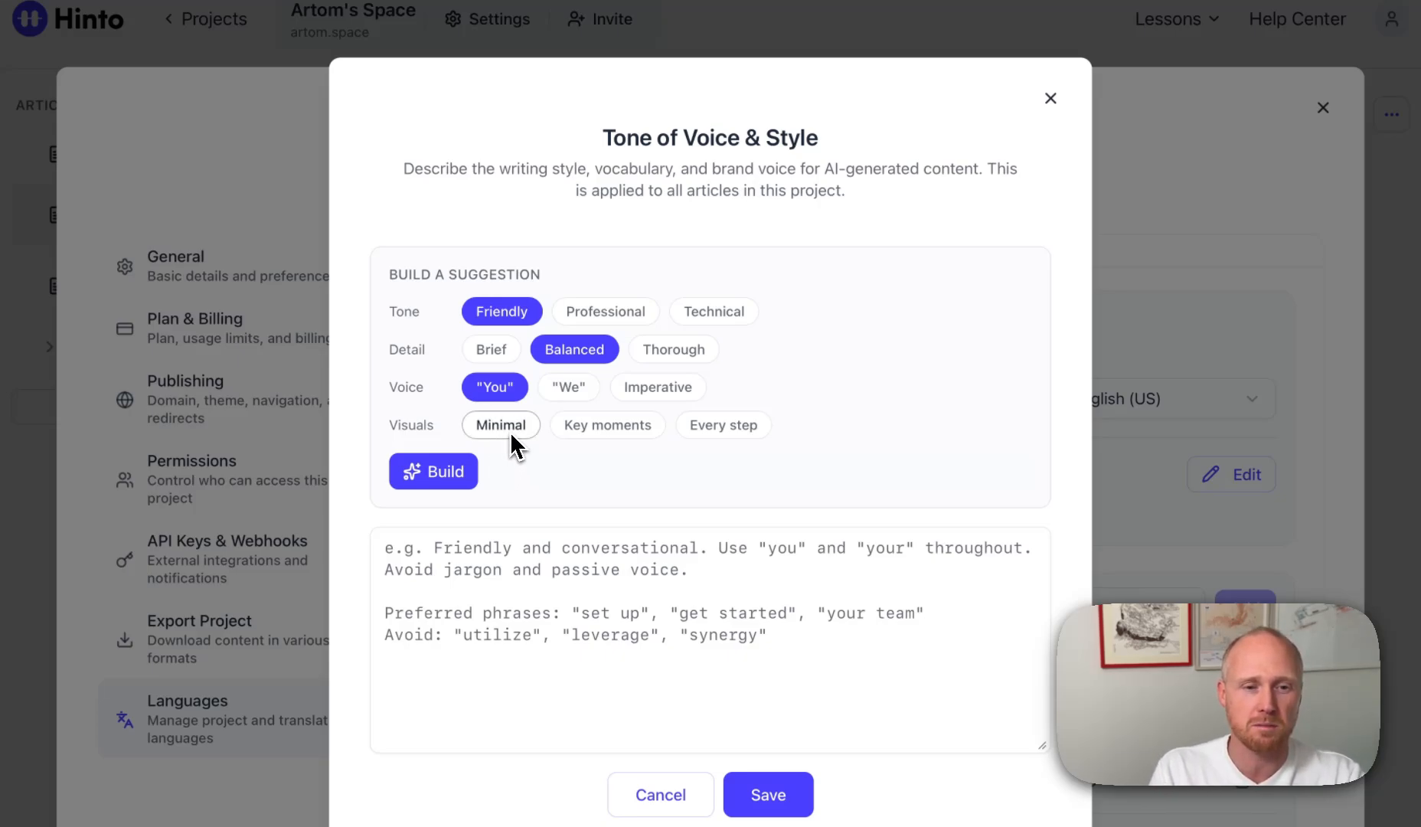
click(510, 431)
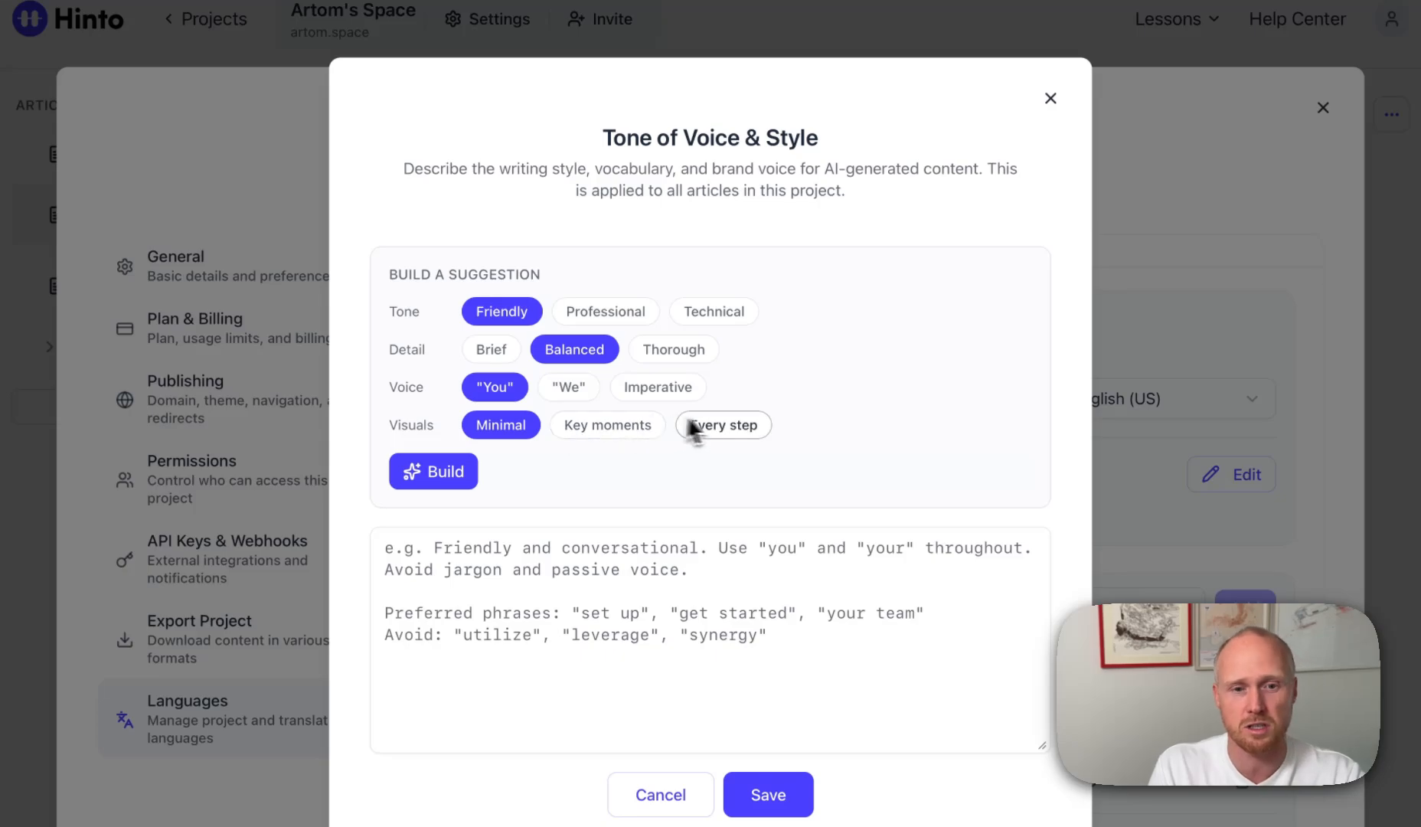
click(739, 427)
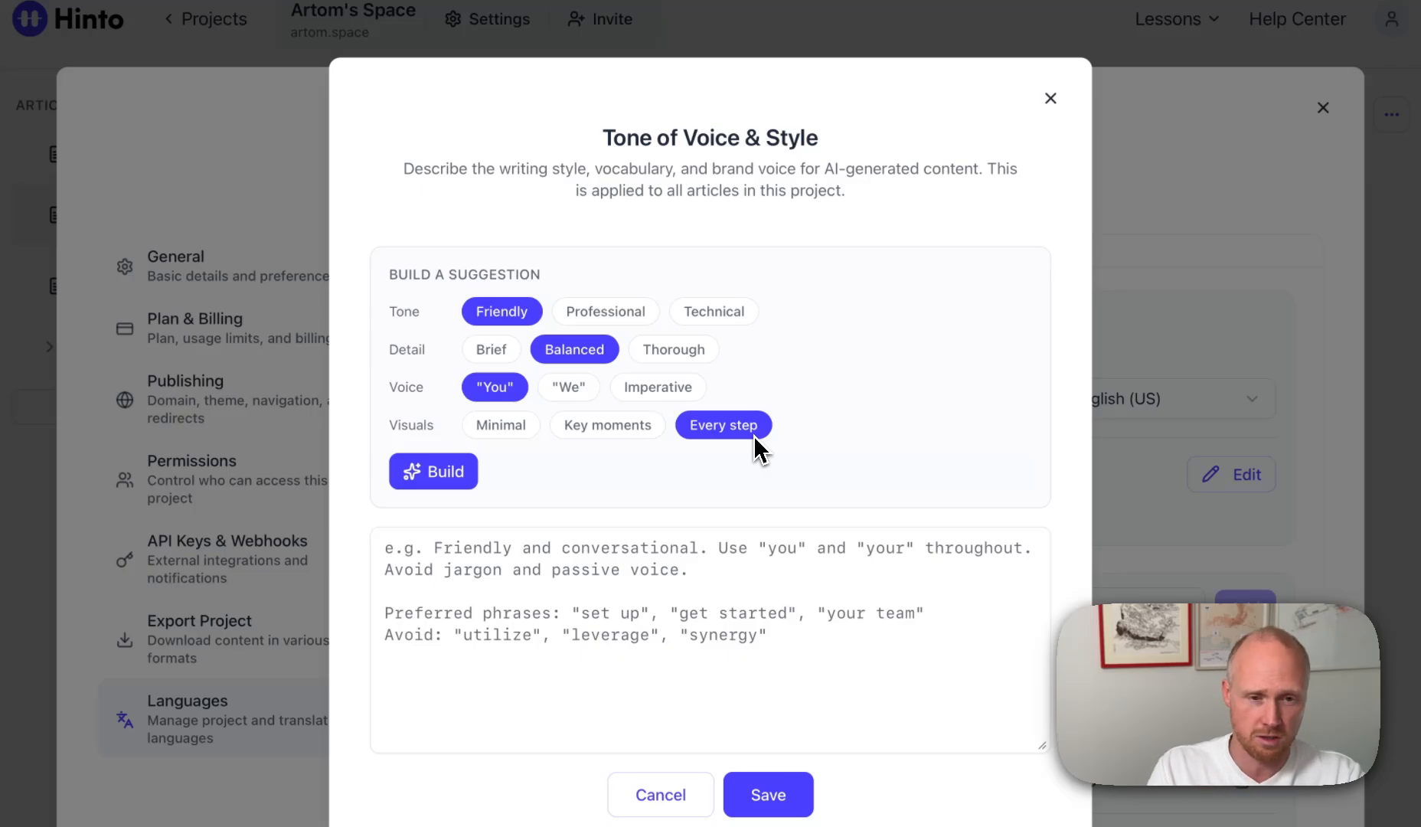
click(518, 431)
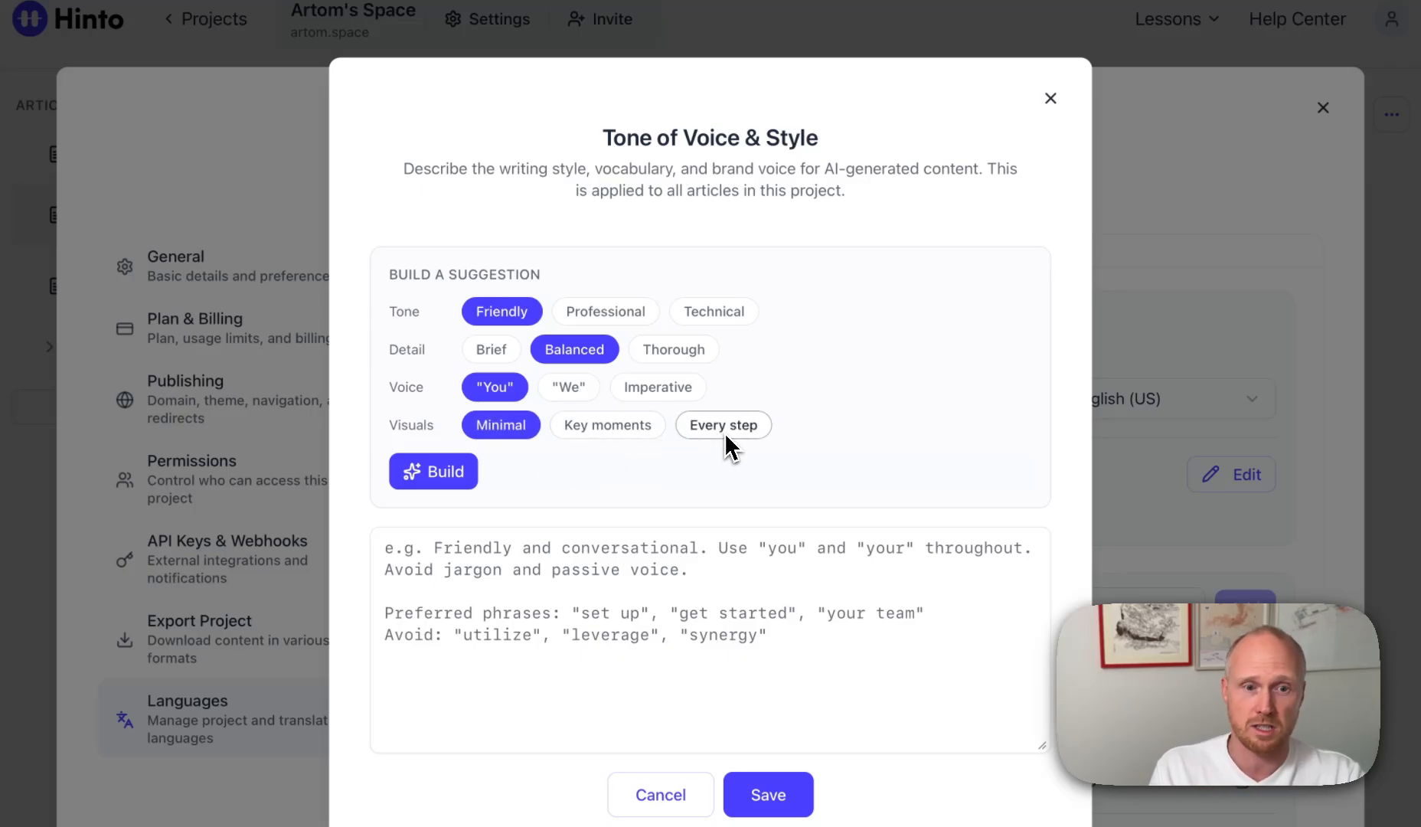
click(464, 482)
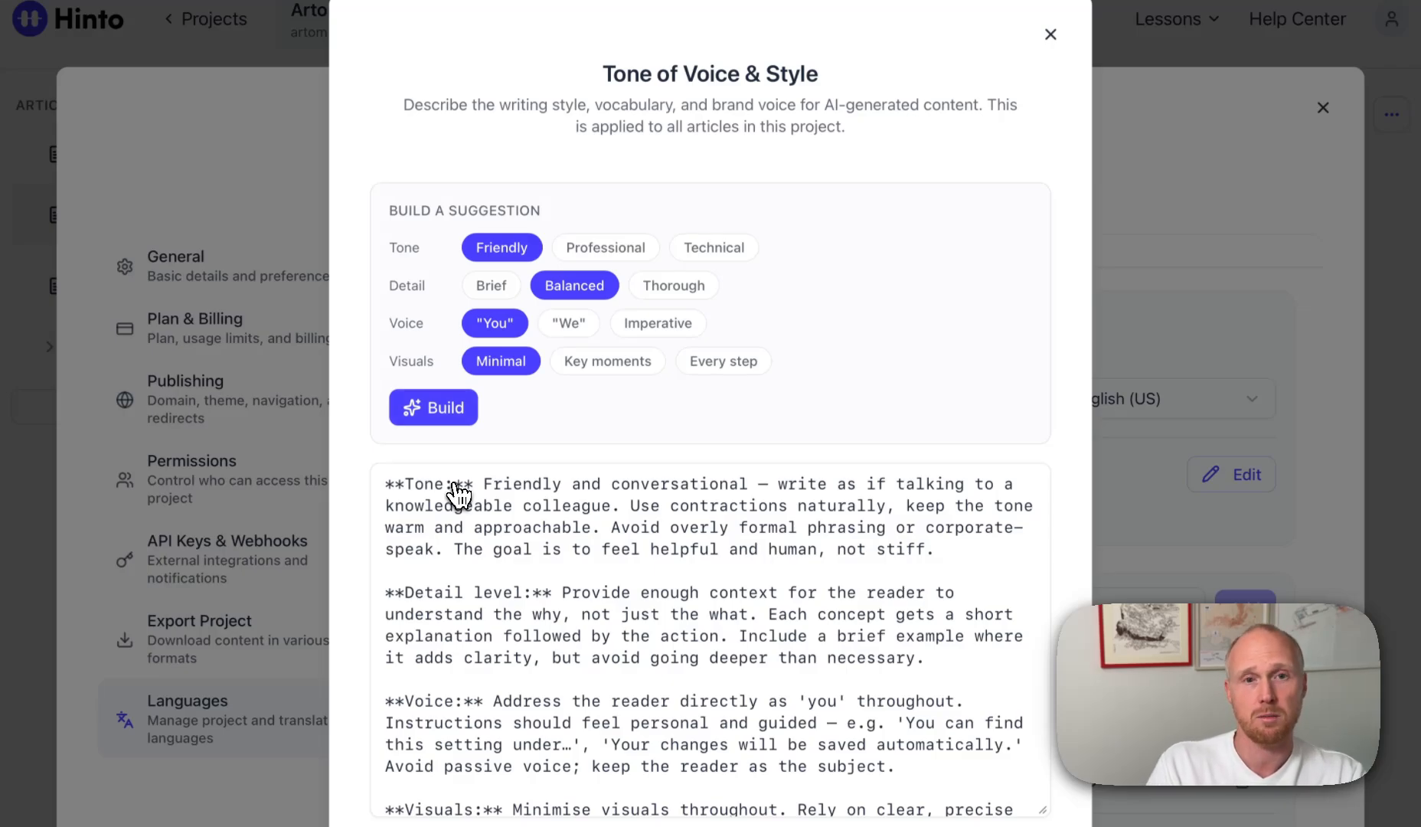
- Delete the sentences on avoiding formal phrasing and not sounding stiff from the Tone paragraph, keeping a blank line before Detail level
scroll(458, 494, down, 2)
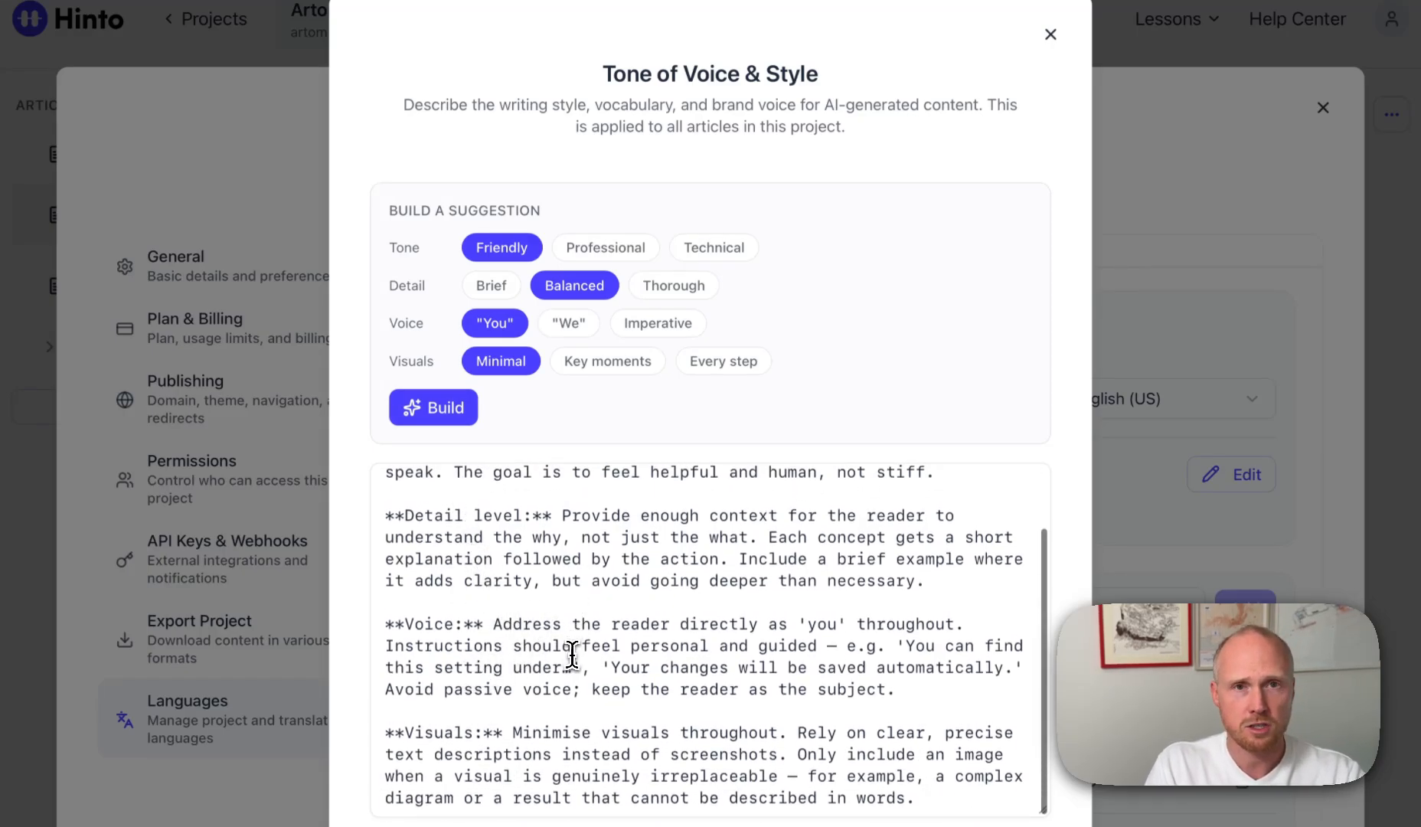
scroll(571, 652, up, 2)
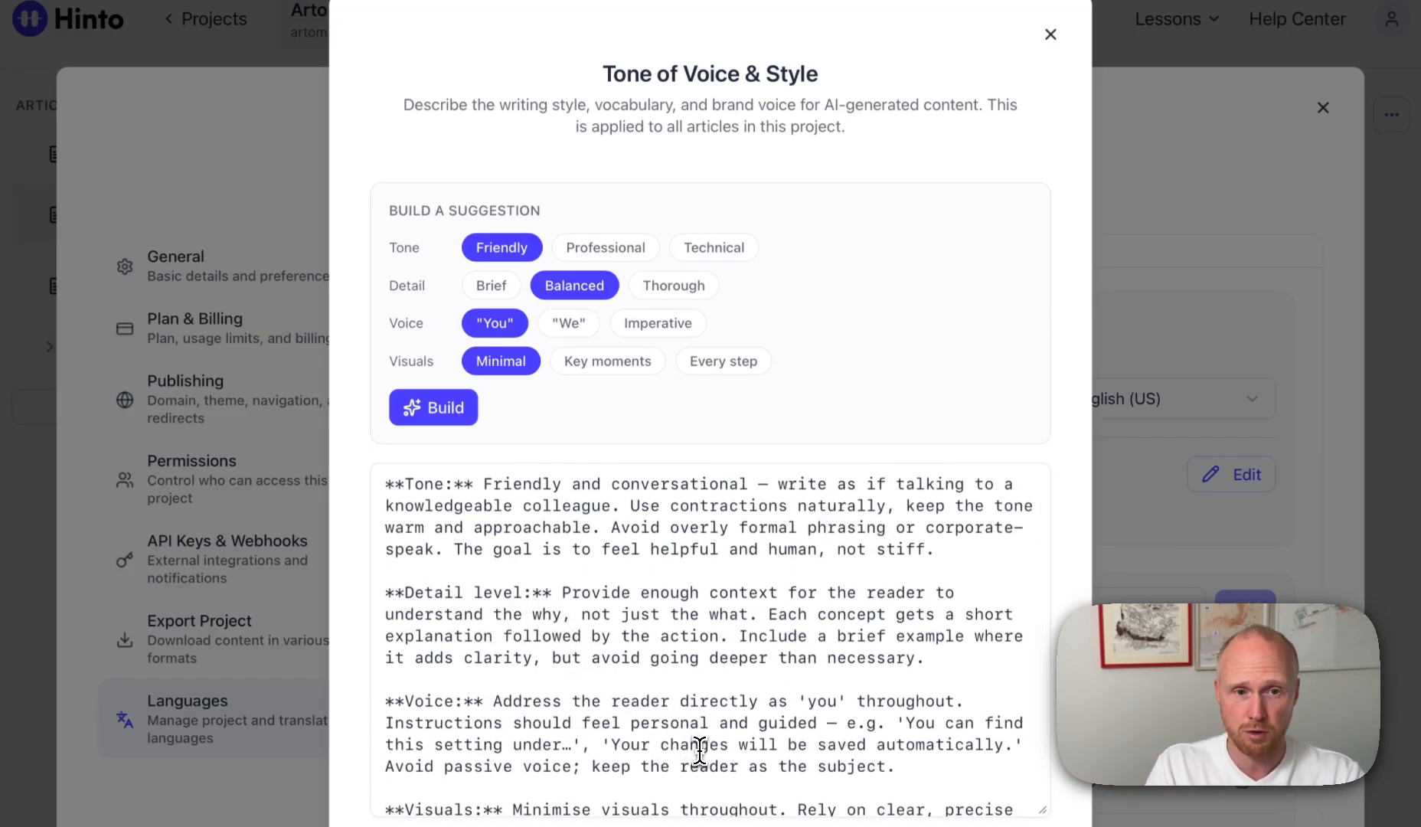
scroll(700, 750, down, 2)
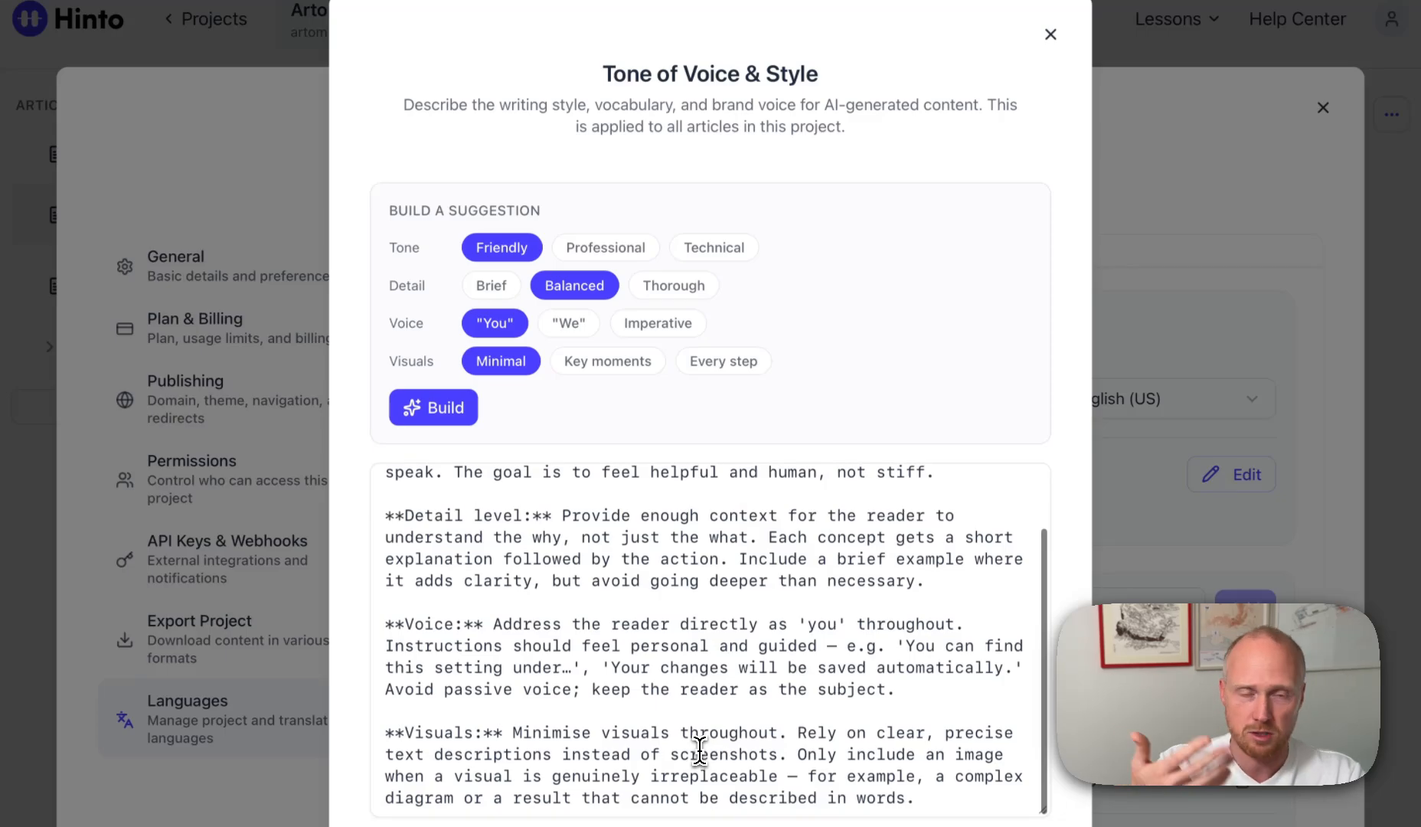
scroll(699, 750, up, 2)
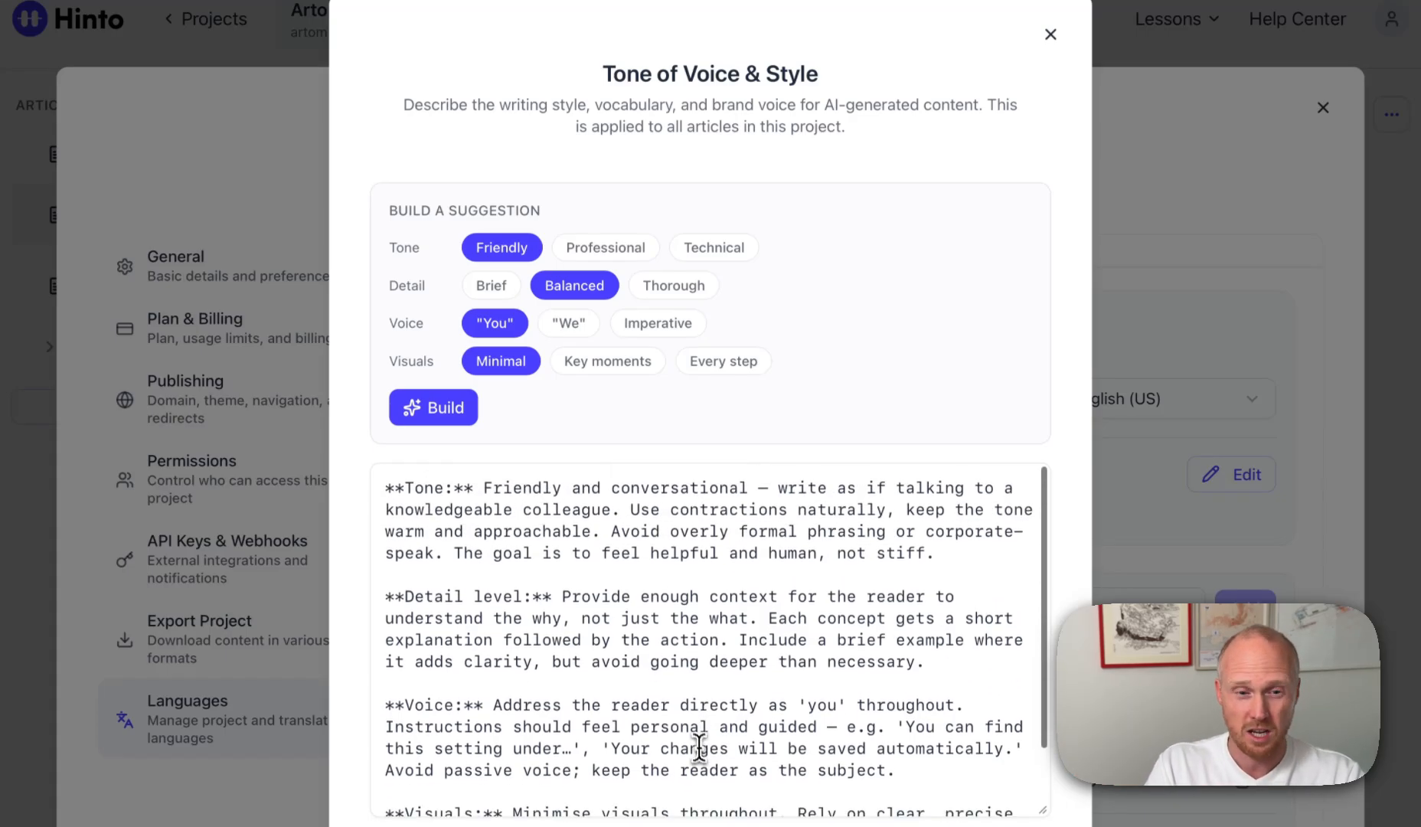
drag(613, 527, 839, 574)
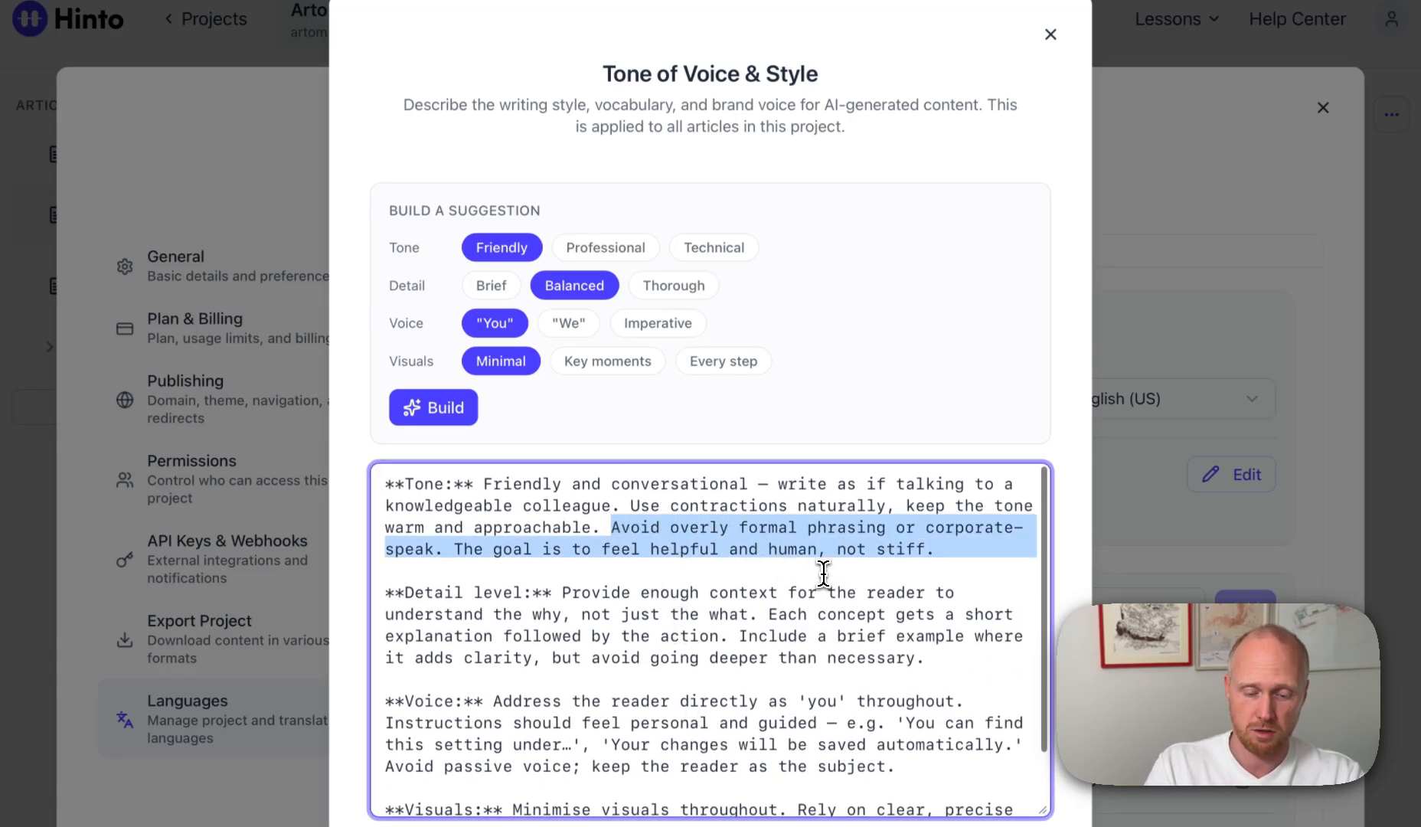
key(BackSpace)
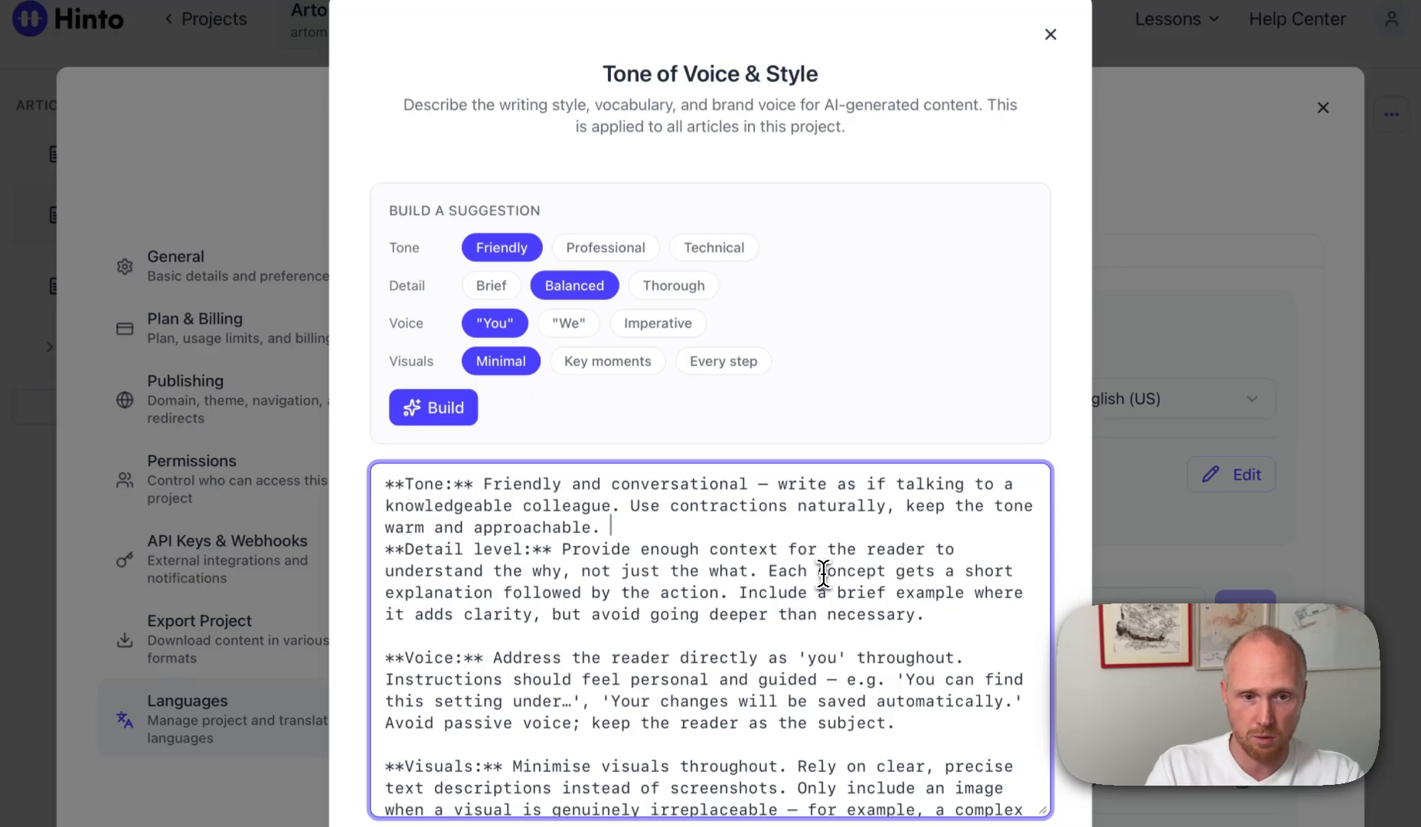
key(Return)
- Clear all of the tone of voice text and save the empty setting
scroll(880, 628, down, 1)
scroll(903, 705, up, 1)
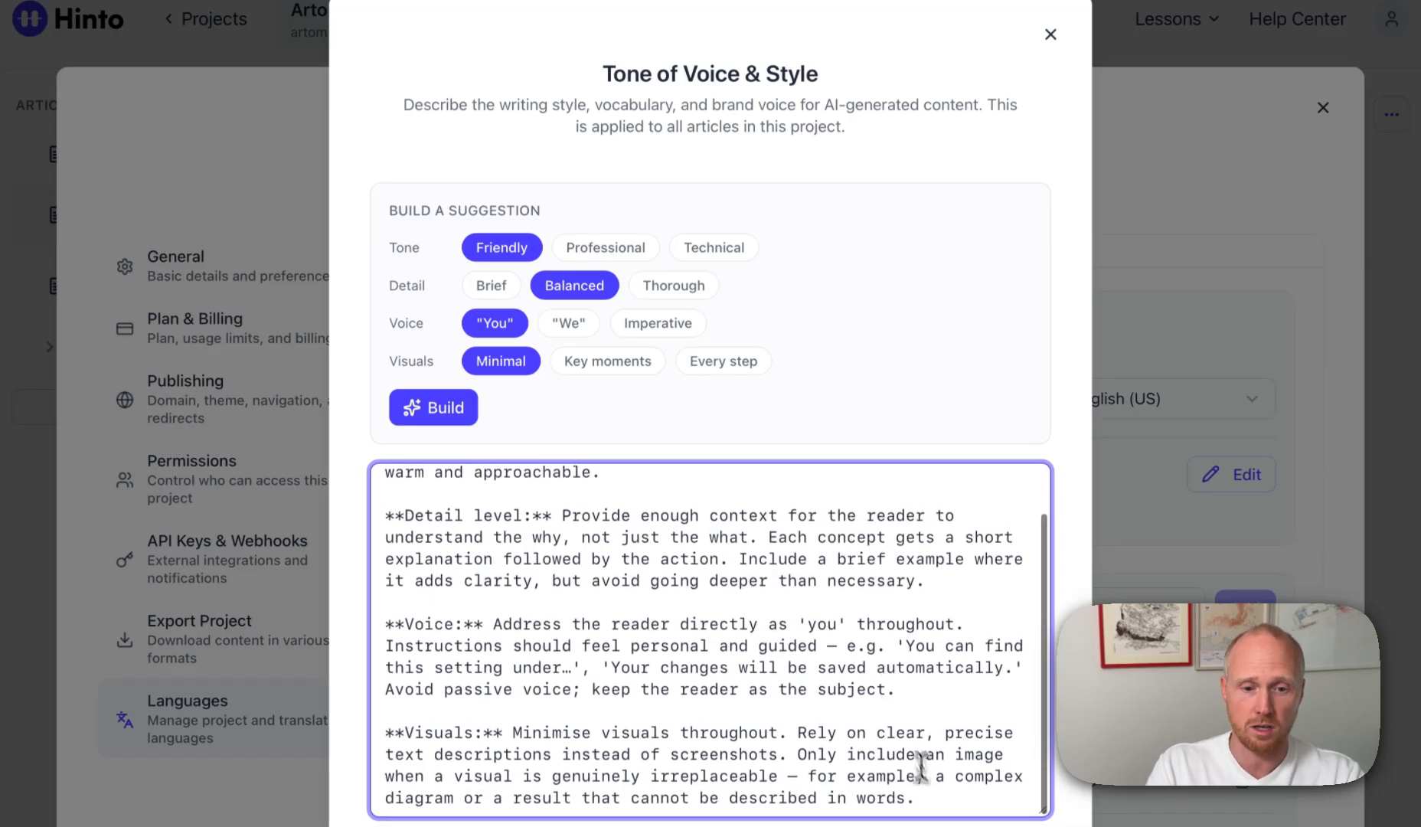
drag(925, 795, 385, 443)
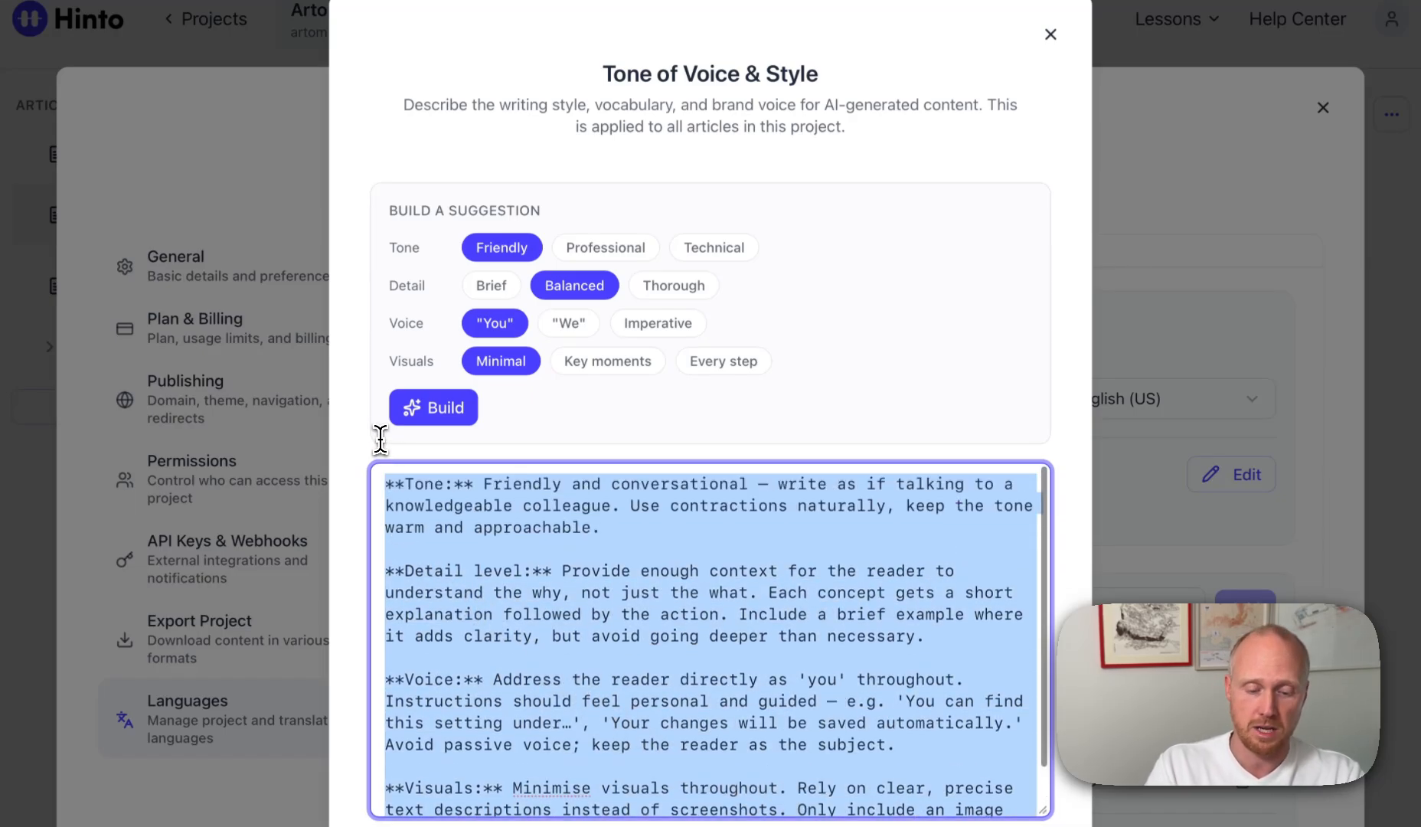
key(BackSpace)
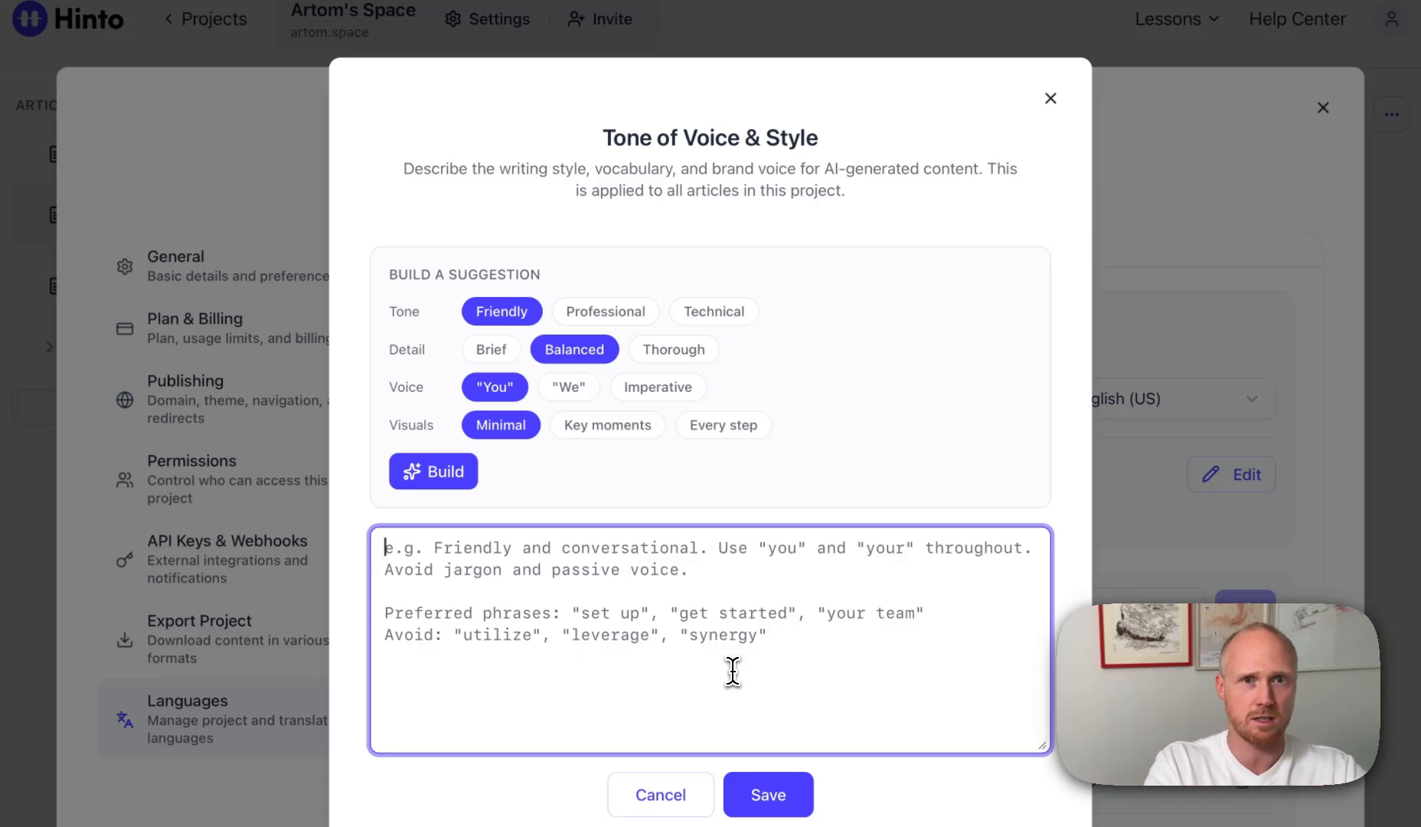
click(768, 797)
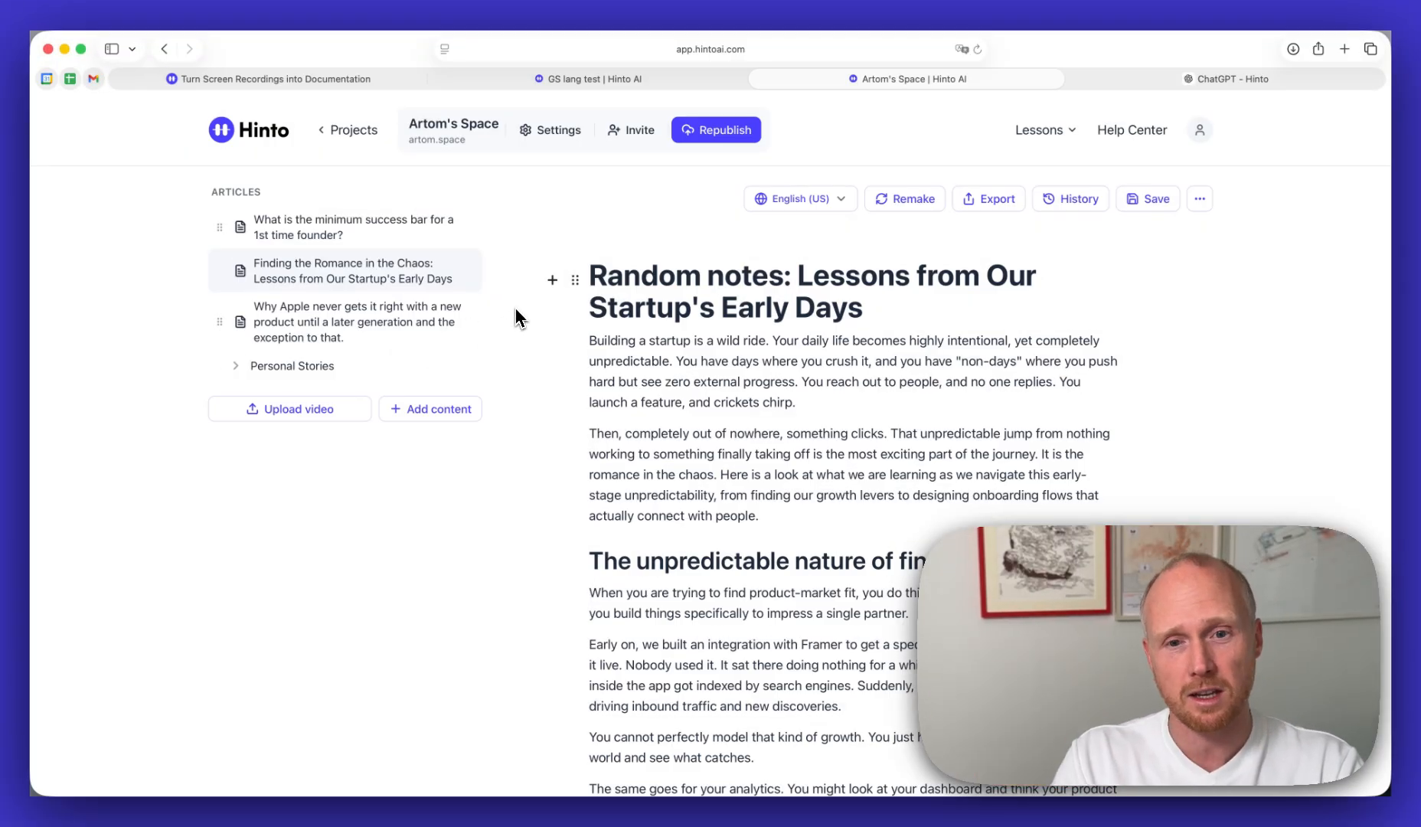
- View the article's Remake options for video and template, and dismiss them without regenerating
click(904, 205)
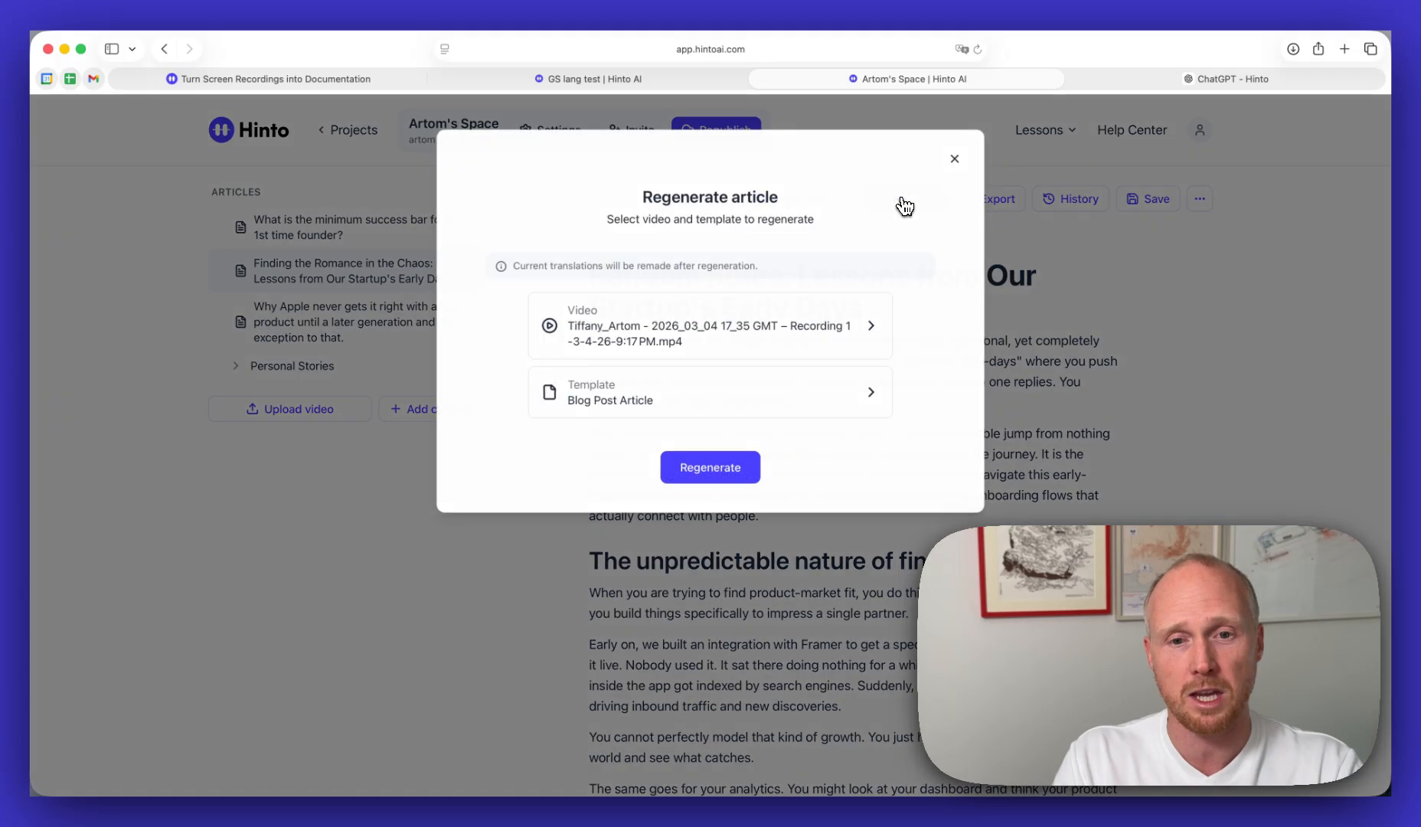
click(1061, 503)
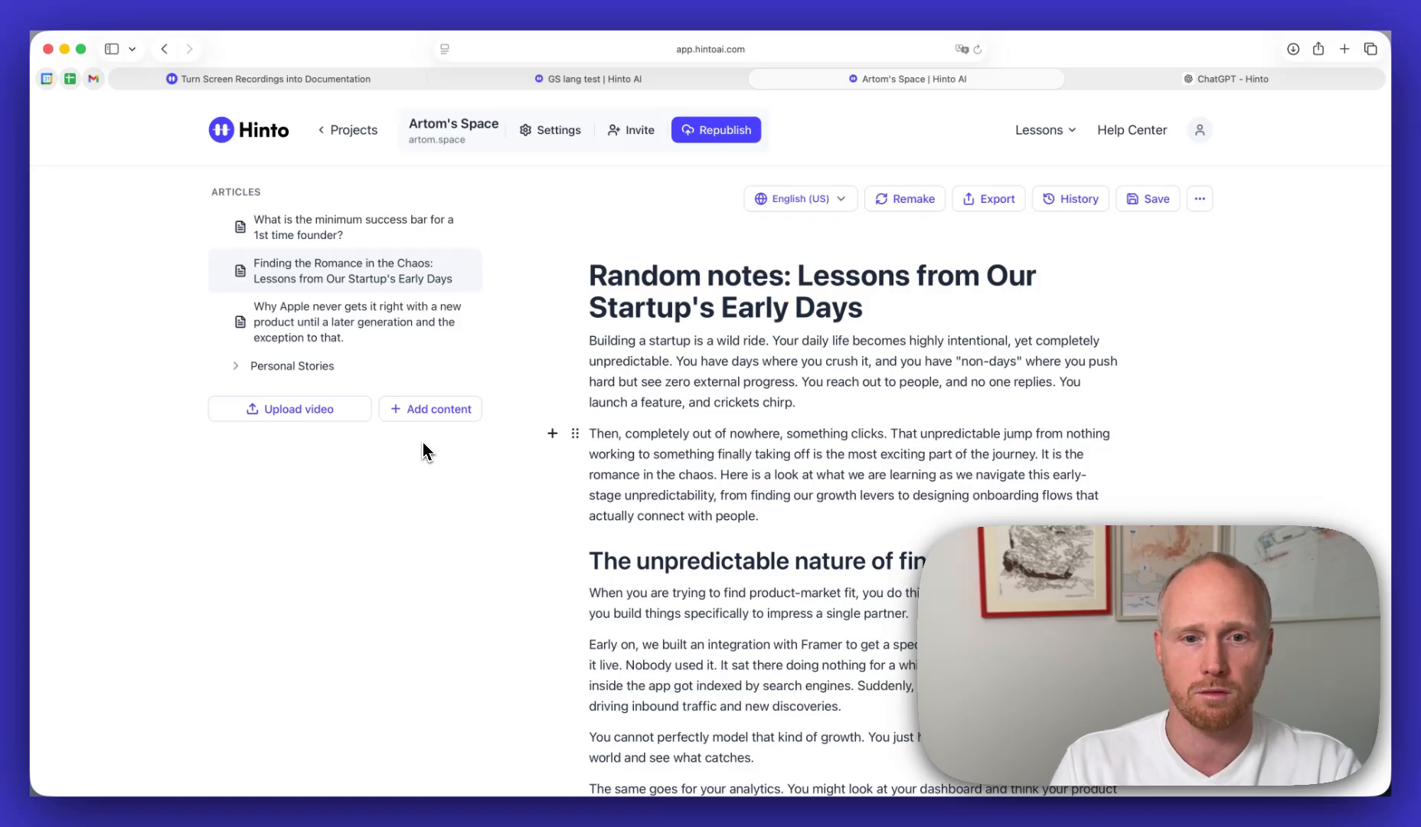
- Switch to the GS lang test project and view its language settings
click(548, 84)
click(536, 134)
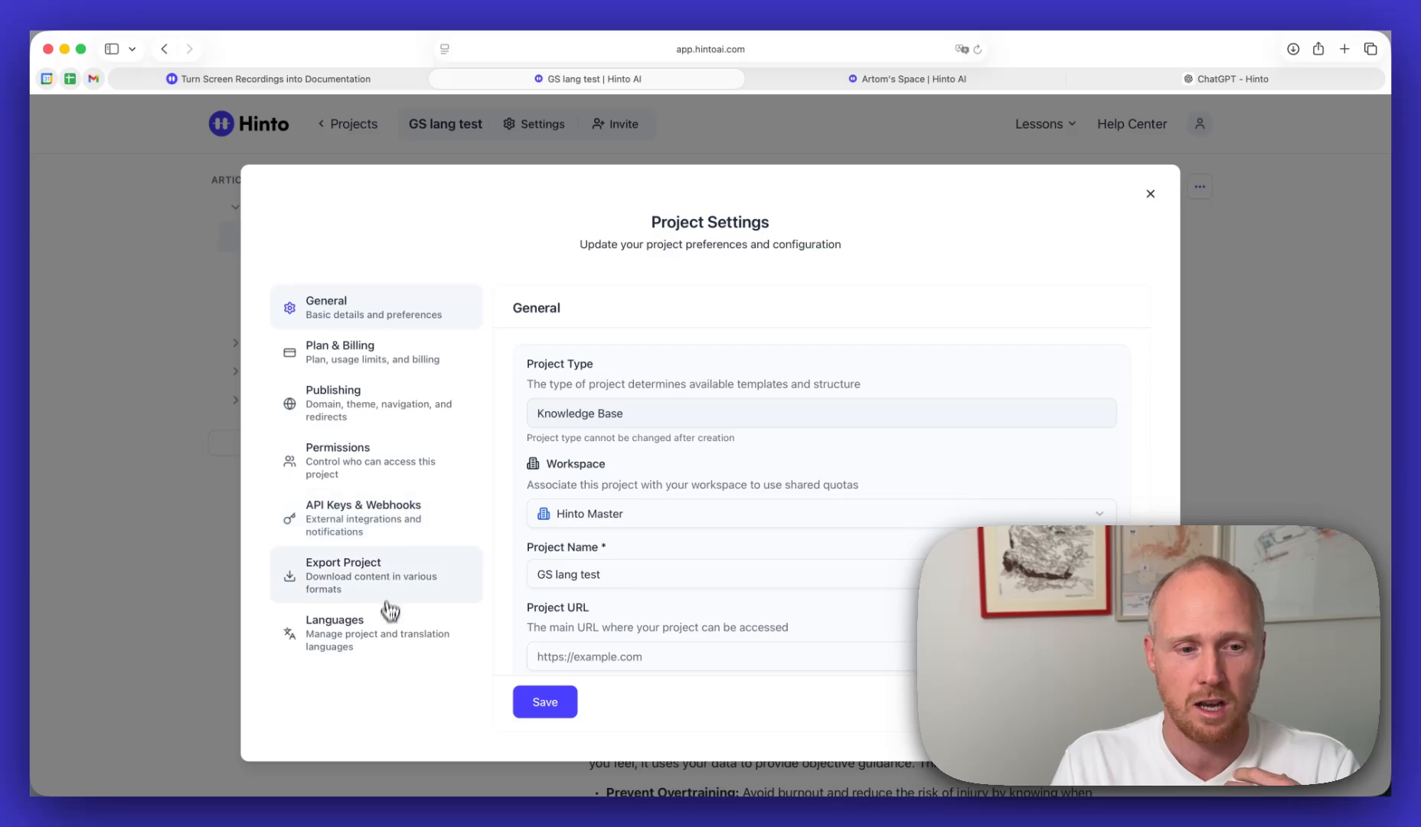
click(382, 629)
scroll(671, 515, down, 3)
scroll(671, 515, up, 3)
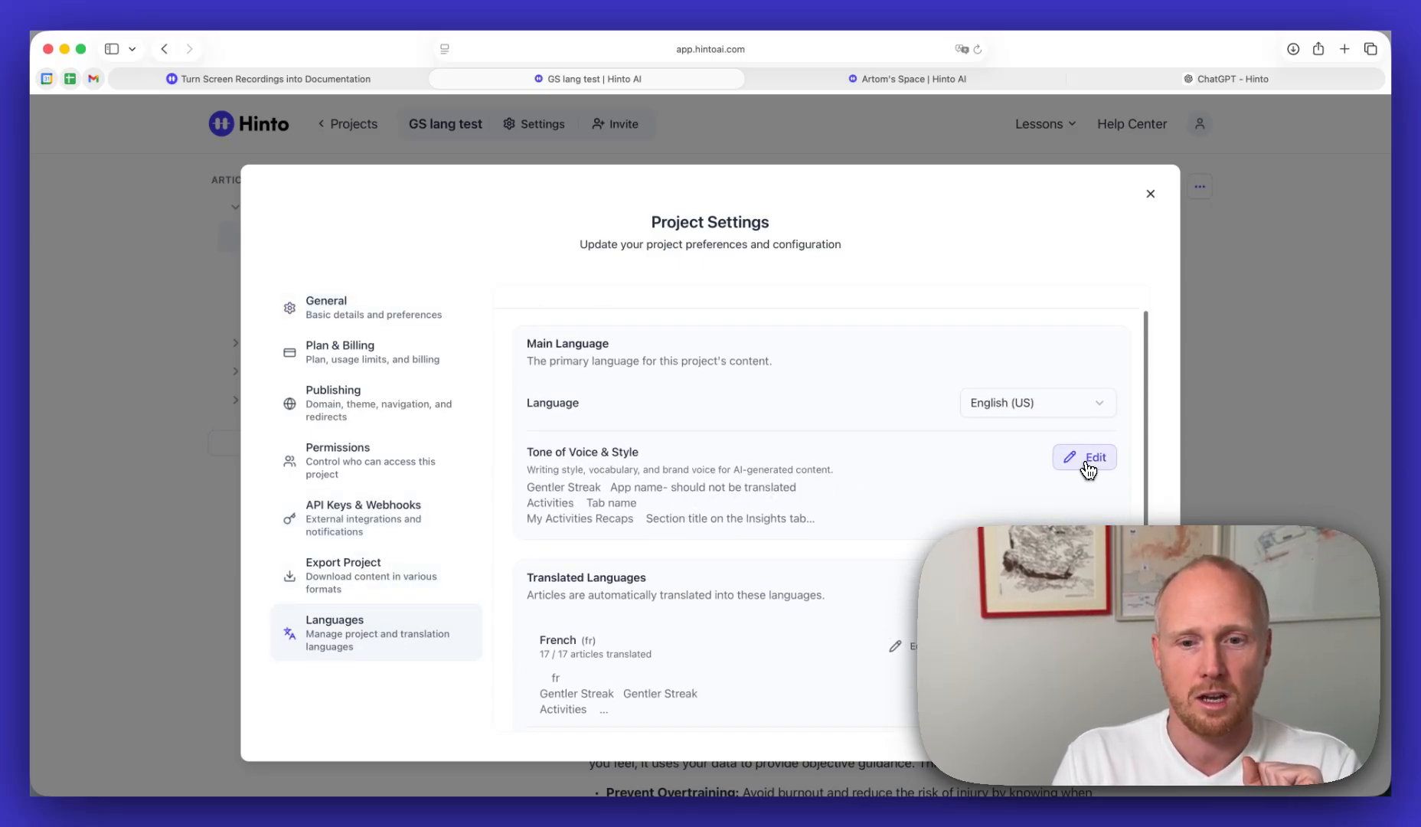
- Examine the main language's tone of voice glossary, including the Insights tab section titles, and close it without saving
click(1087, 459)
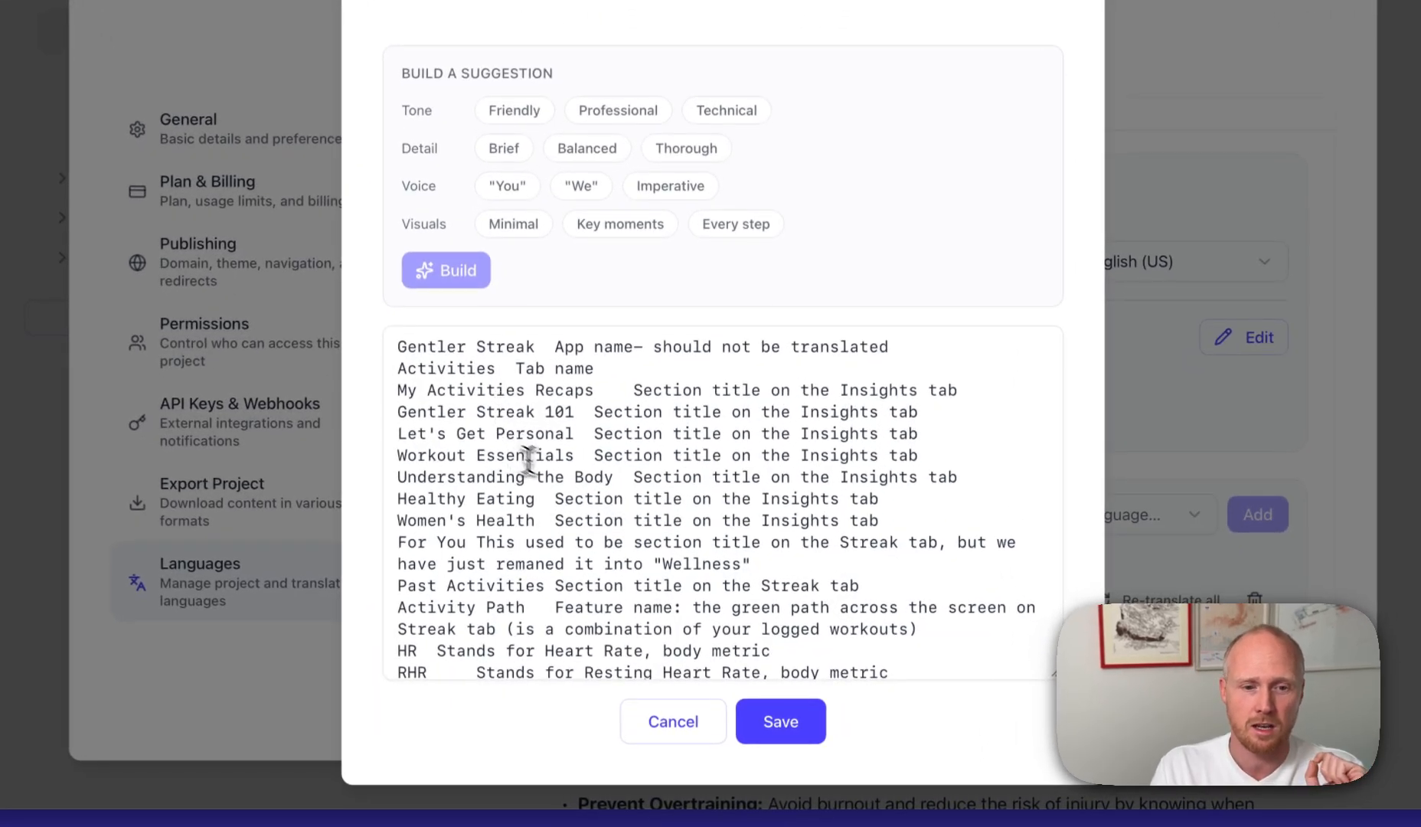
drag(398, 392, 922, 471)
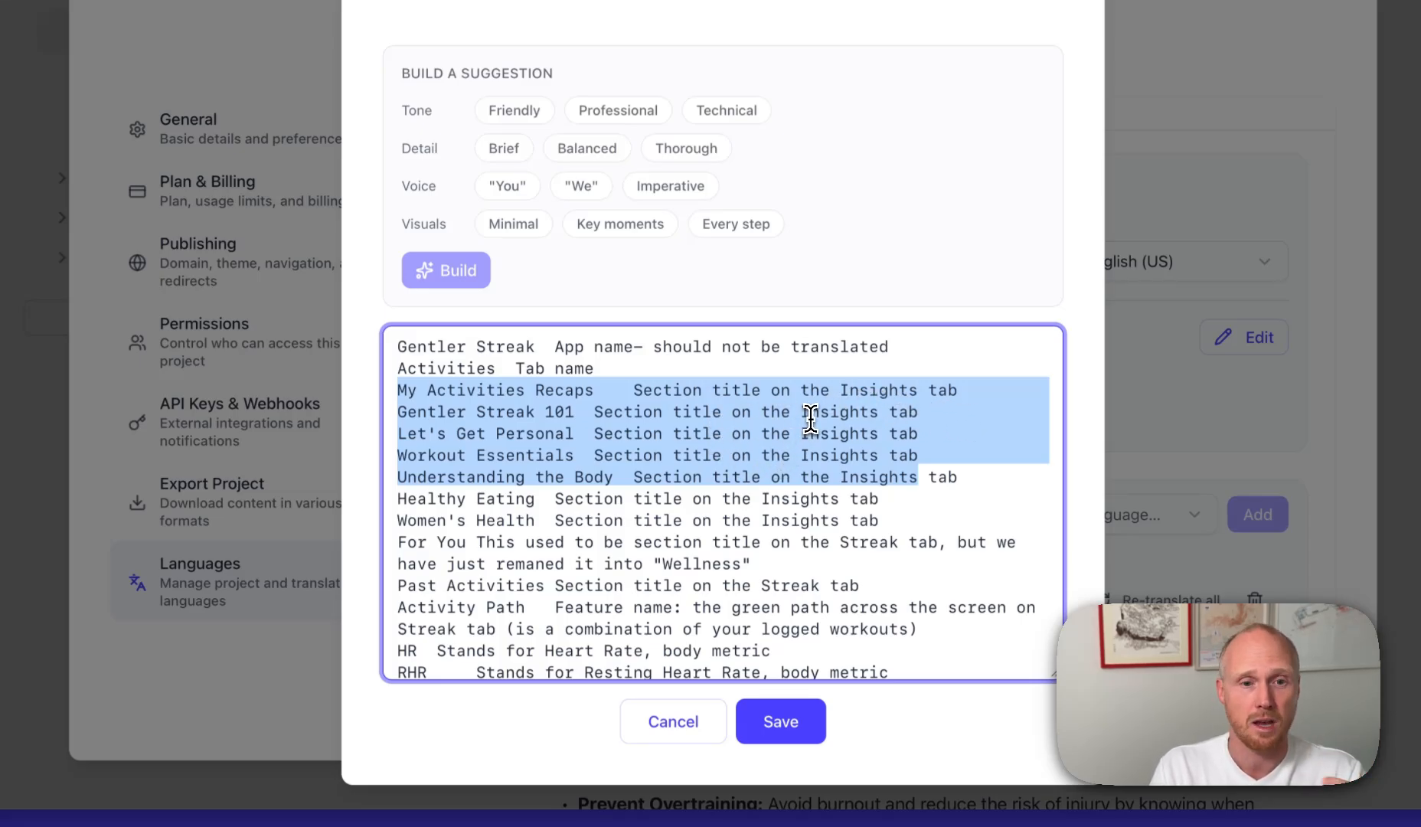
click(641, 456)
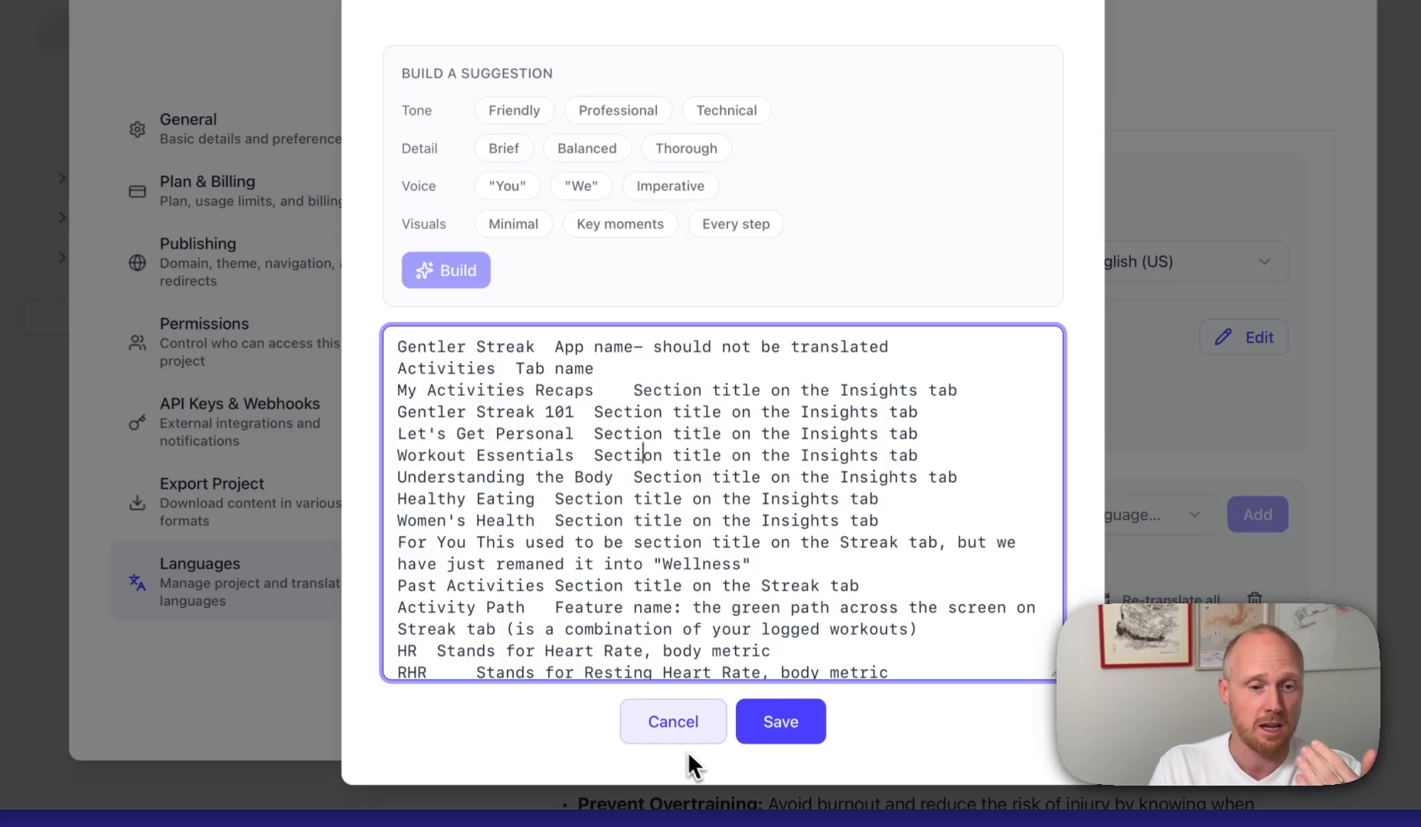
scroll(678, 593, down, 10)
scroll(678, 589, up, 10)
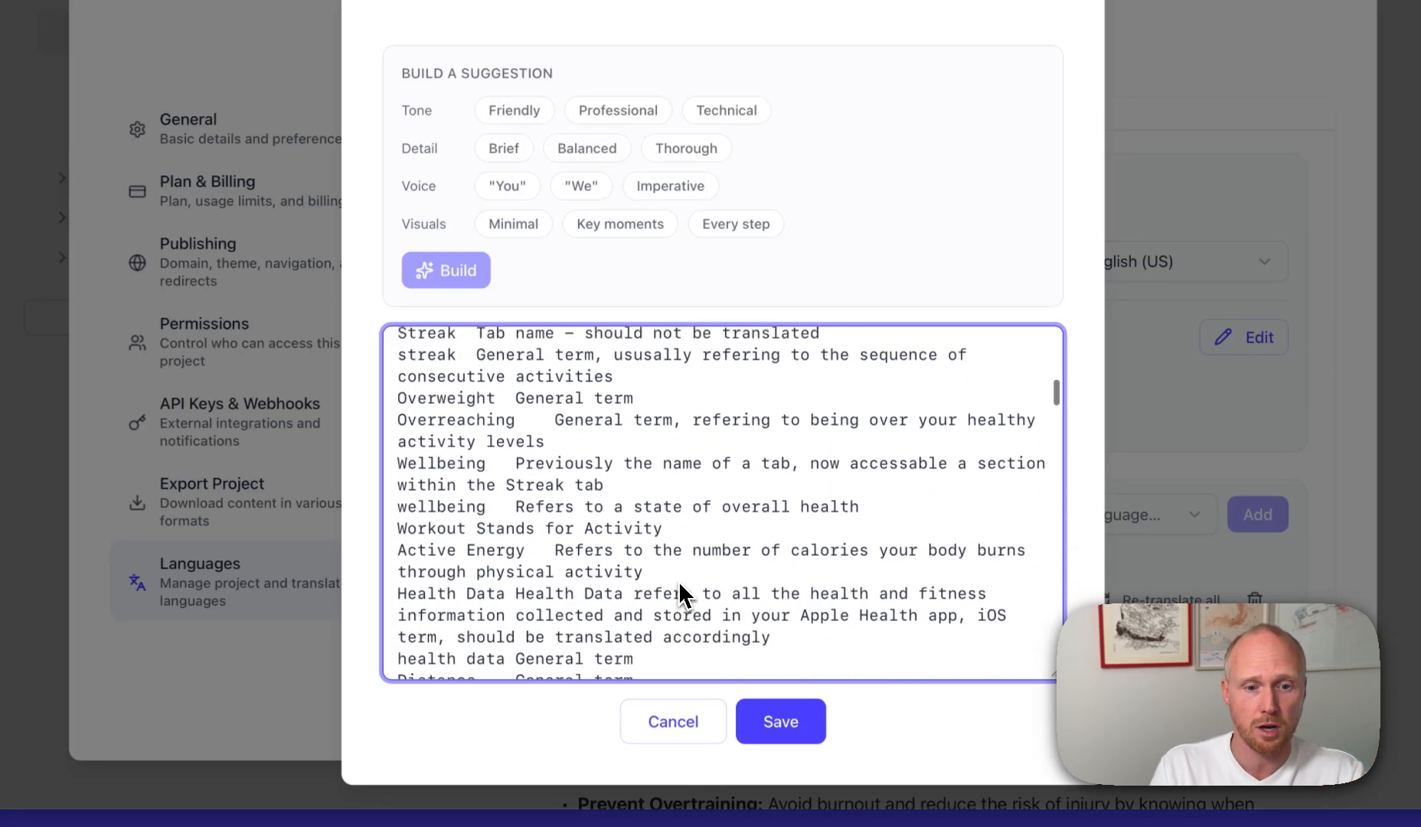
click(693, 731)
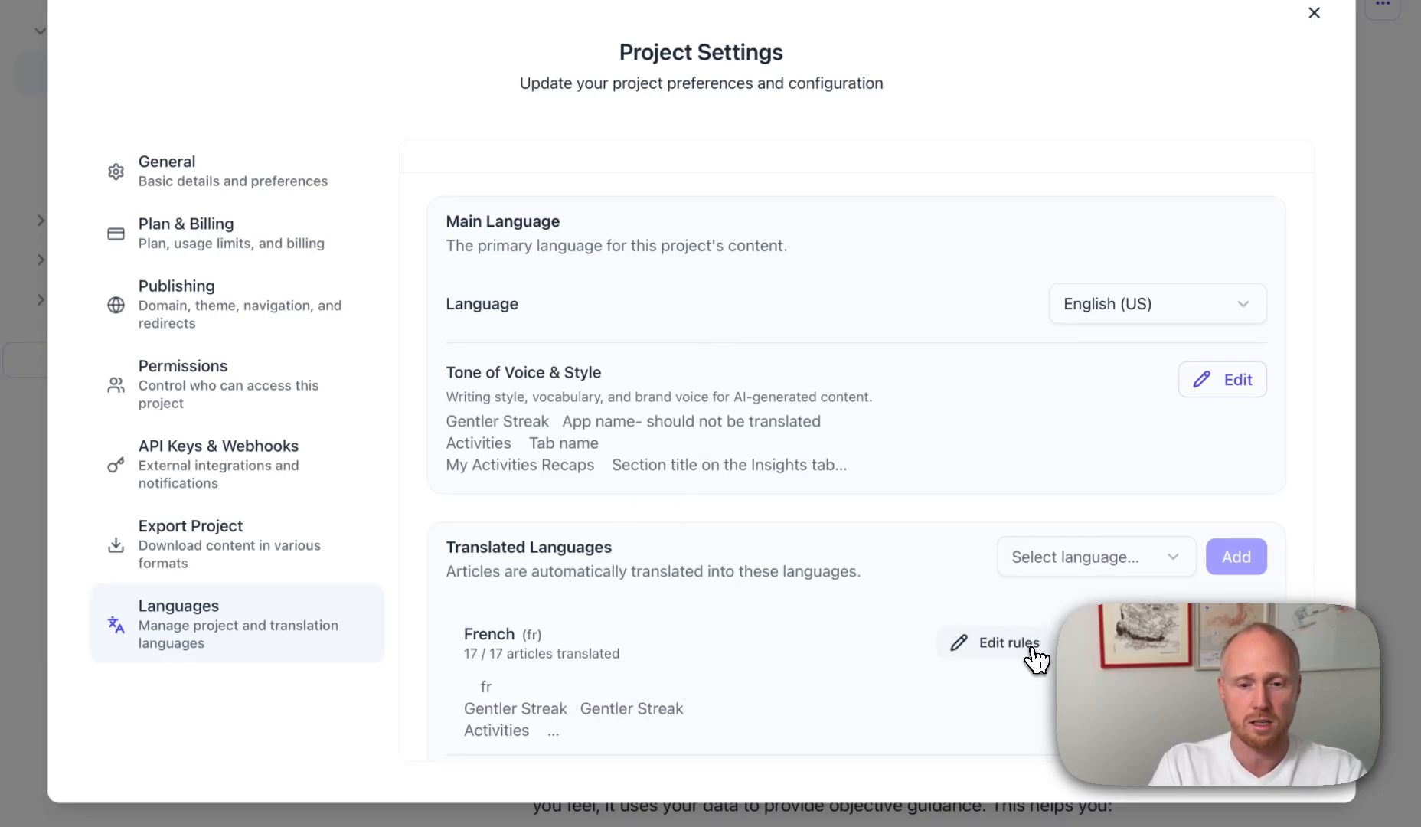
- Examine the French translation rules, including the Active Energy entry, and close the project settings without changing anything
click(1009, 642)
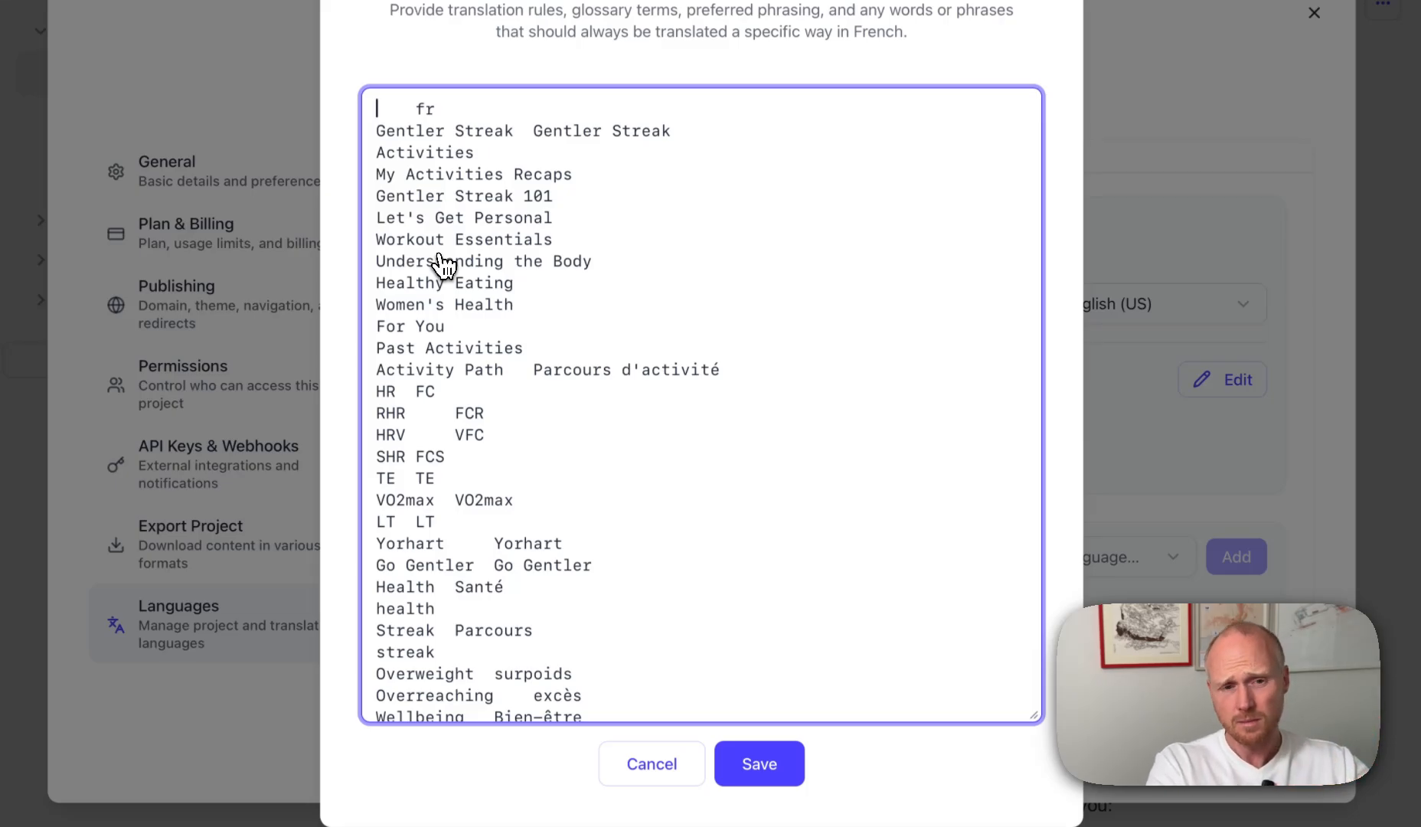
scroll(442, 265, down, 4)
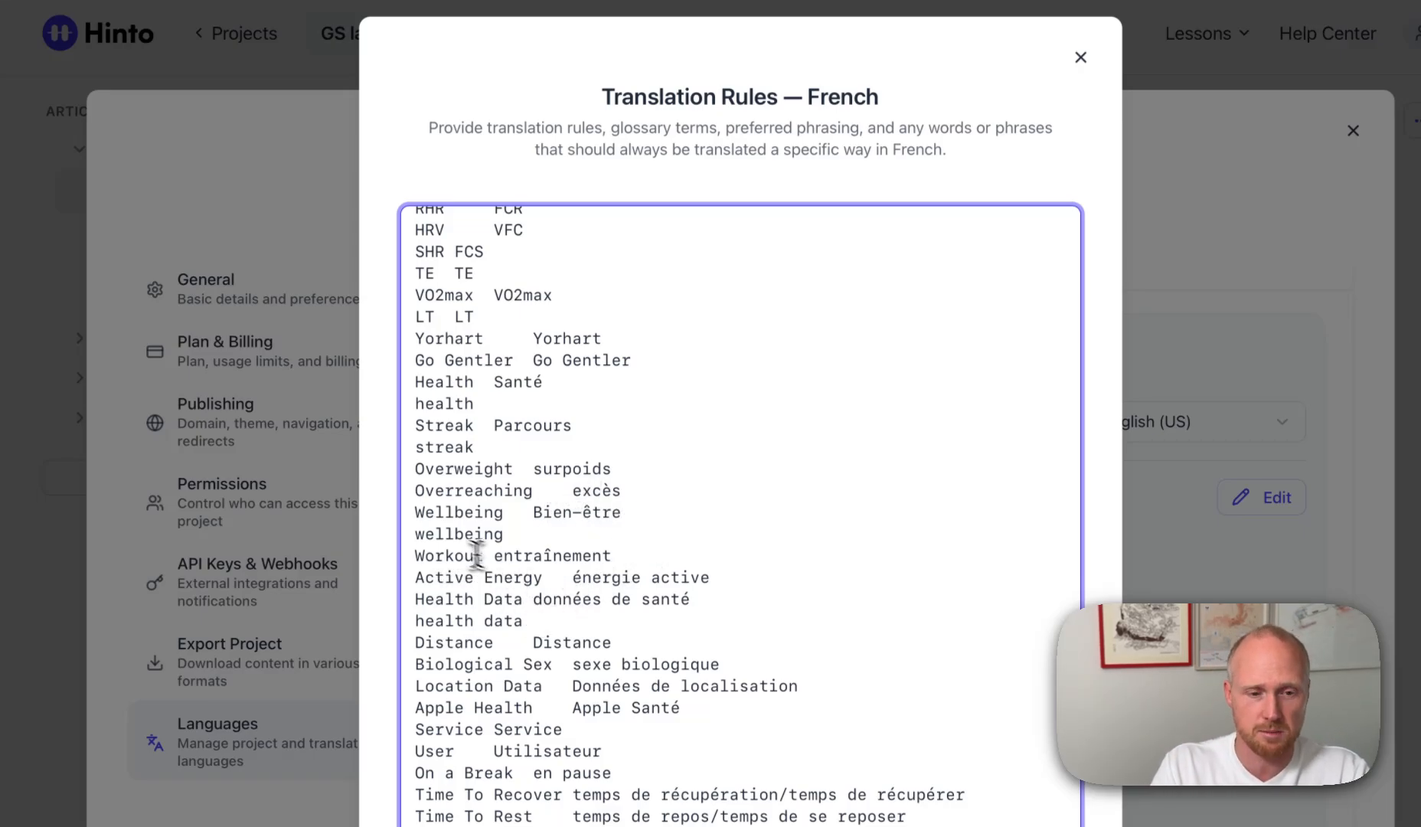
drag(574, 579, 749, 582)
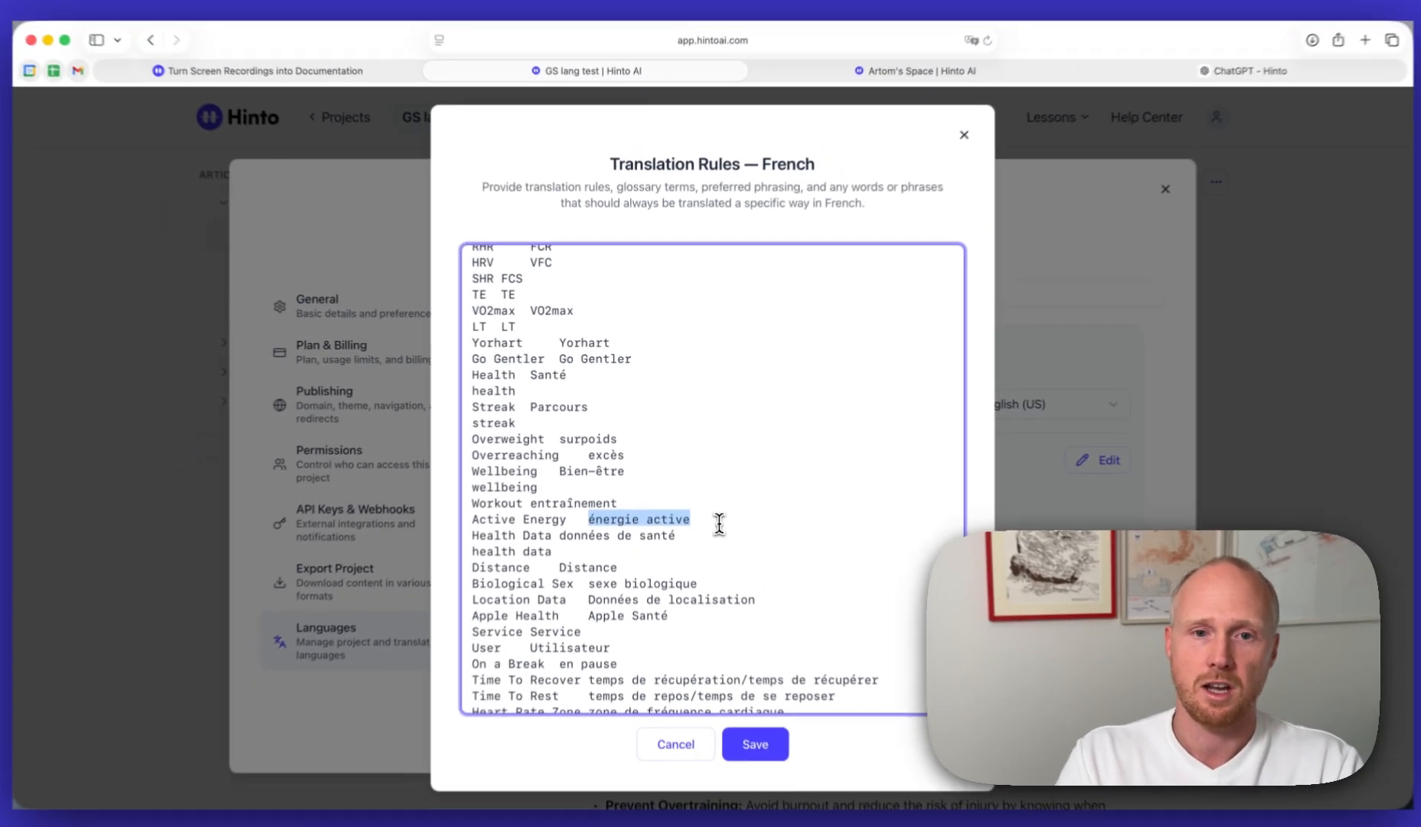
click(1079, 56)
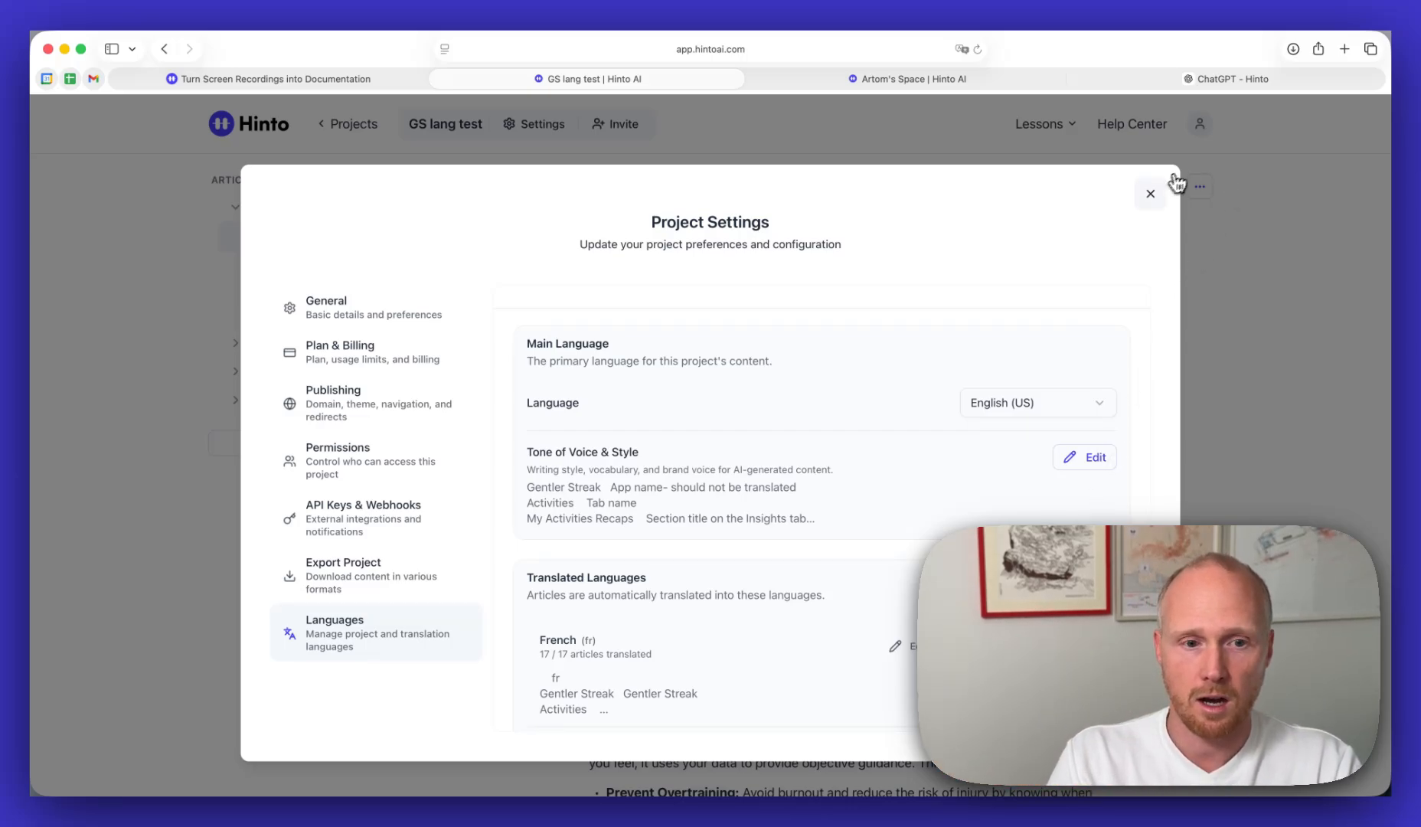
click(1150, 196)
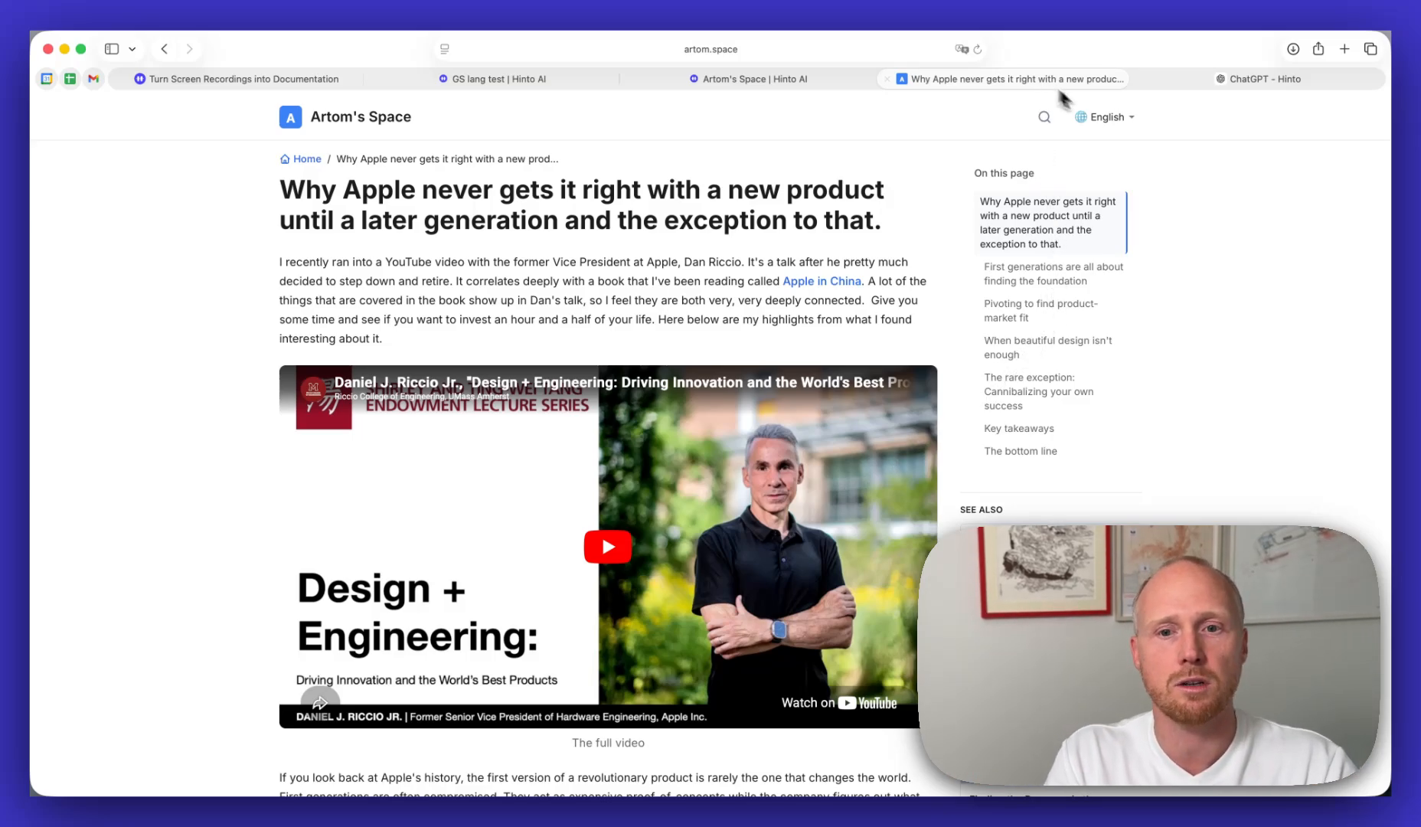
- Read through the French version of the published Apple article and go to the blog's home page
click(1118, 125)
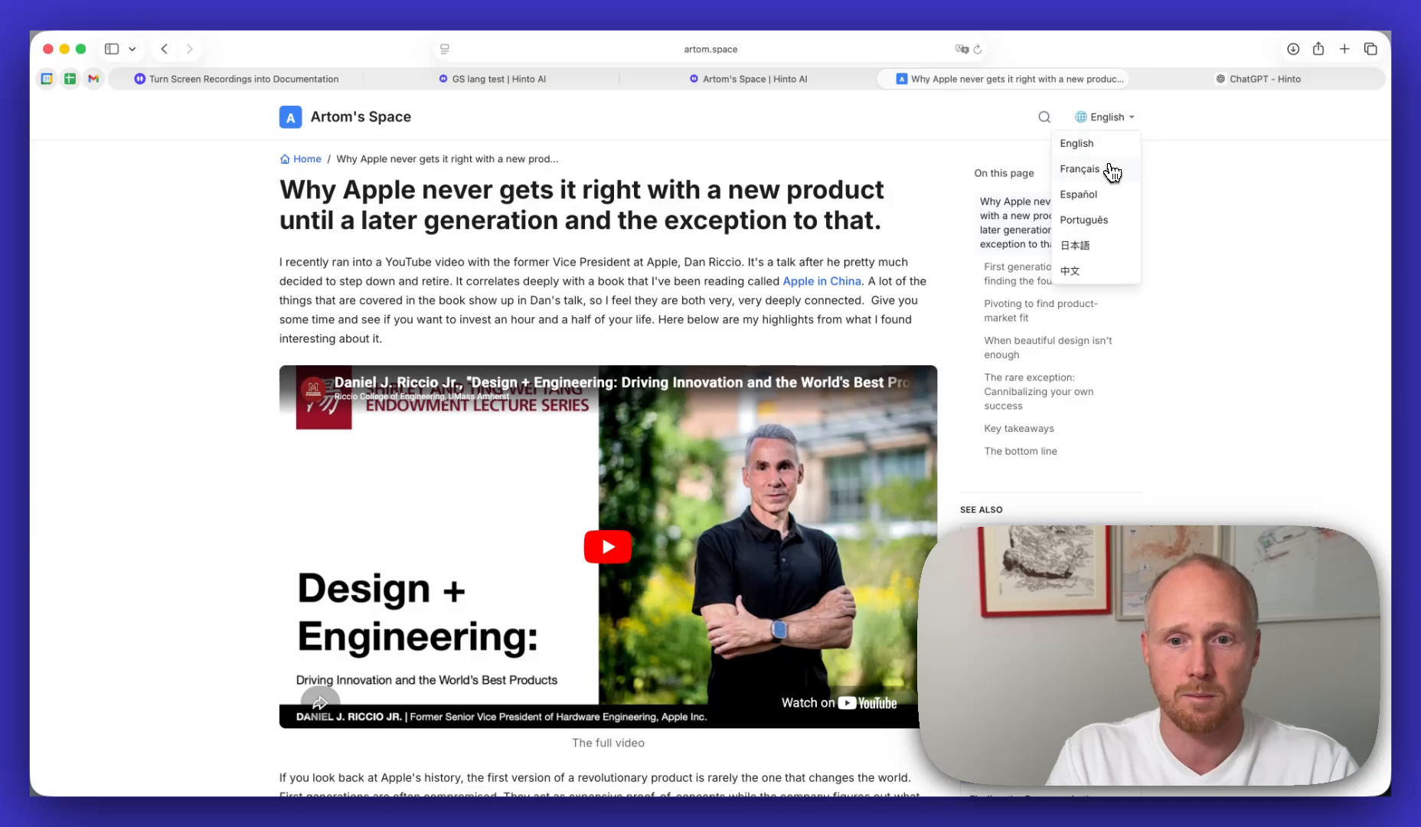
click(1109, 169)
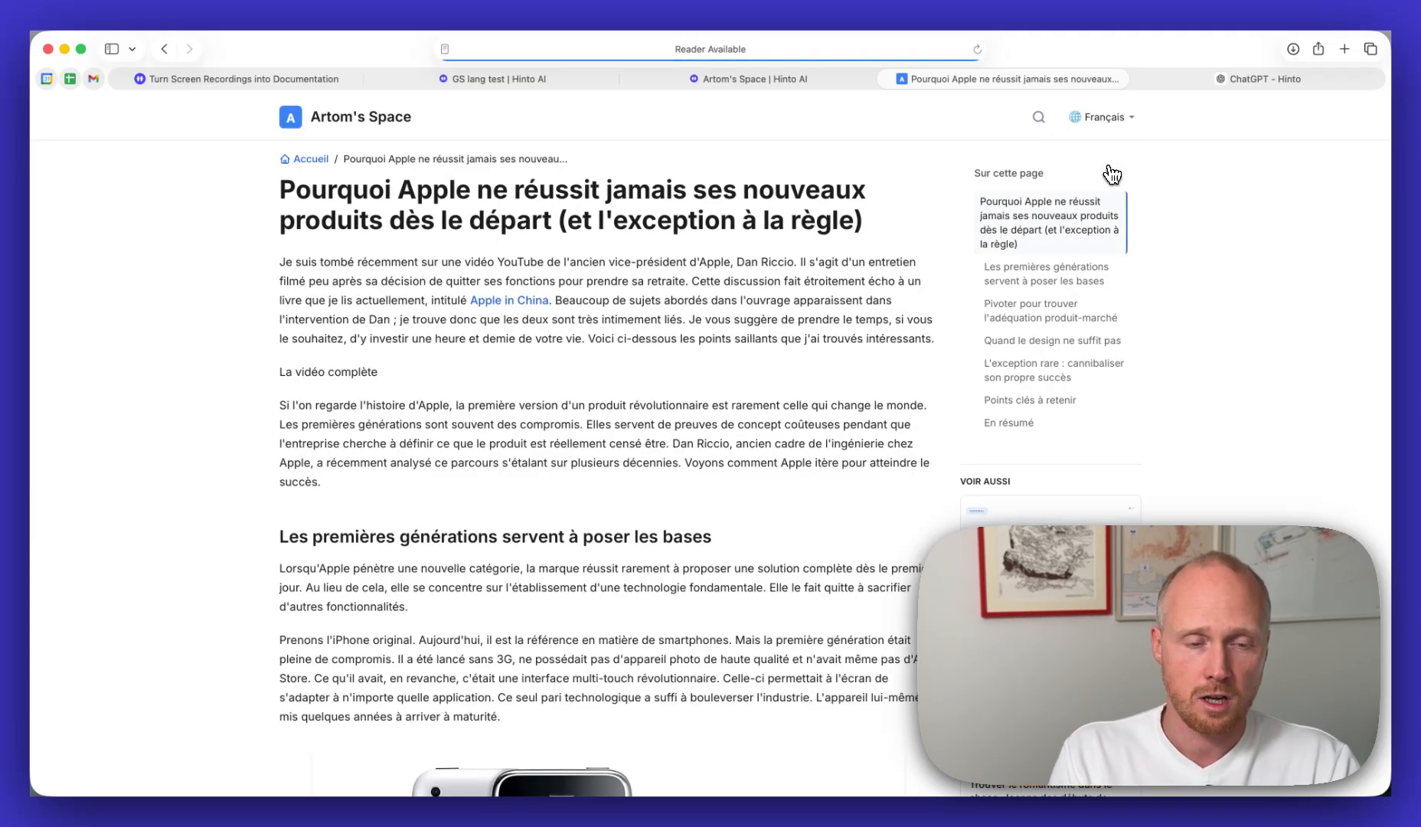
scroll(711, 513, down, 8)
scroll(711, 519, down, 10)
scroll(710, 519, up, 15)
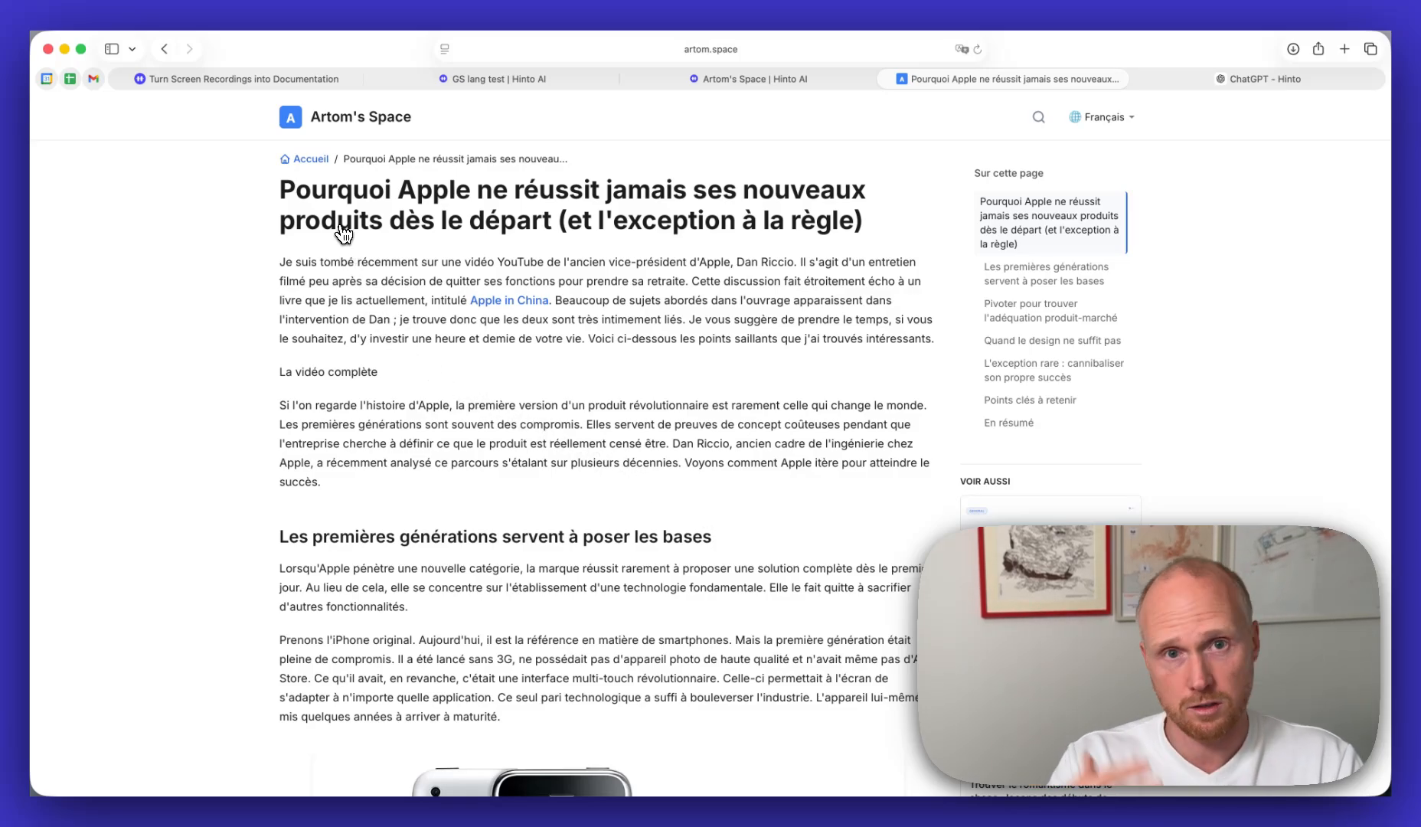
click(292, 162)
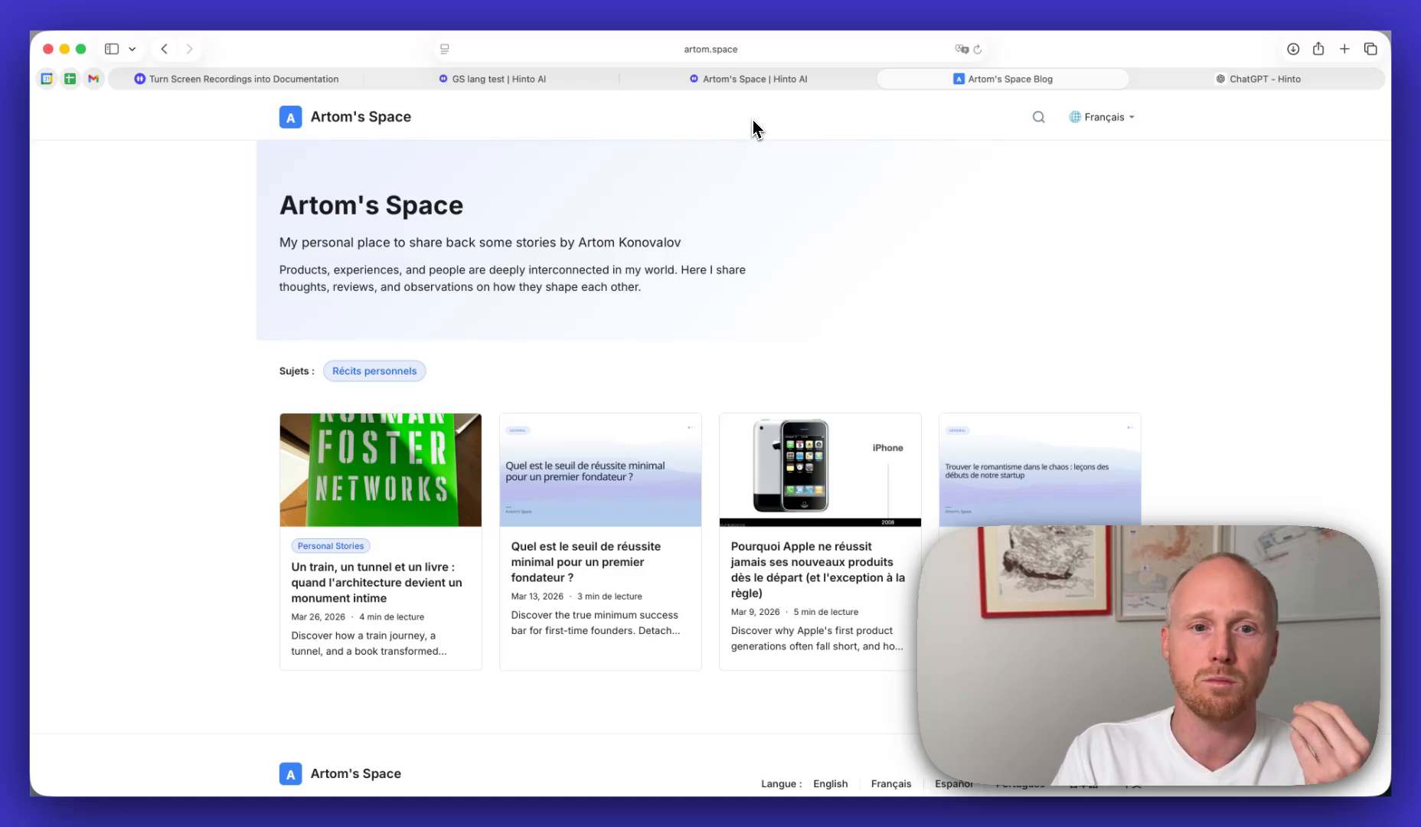
- Switch to the blog's Hinto project and view the hero section configuration in its publishing layout settings
click(757, 83)
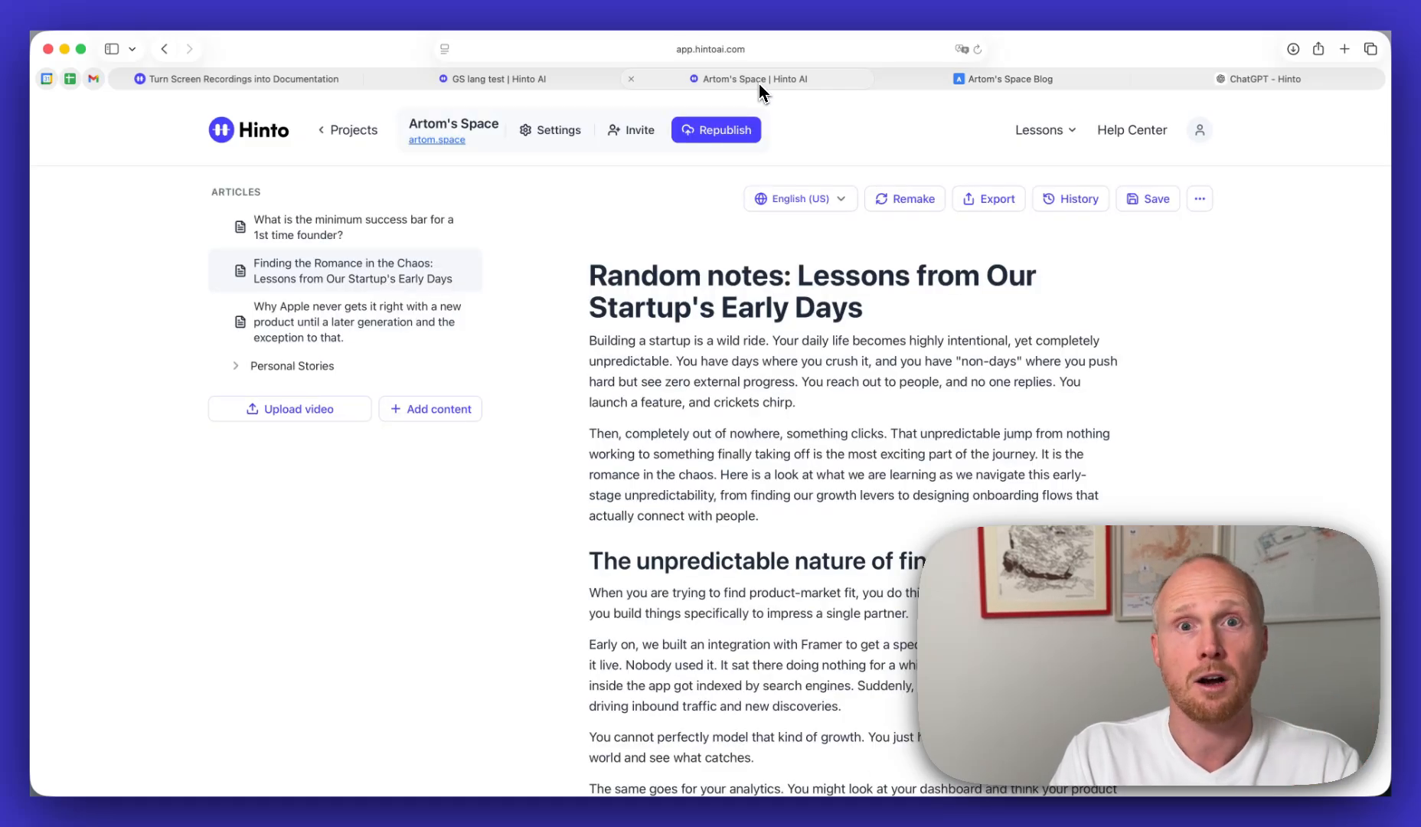
click(550, 144)
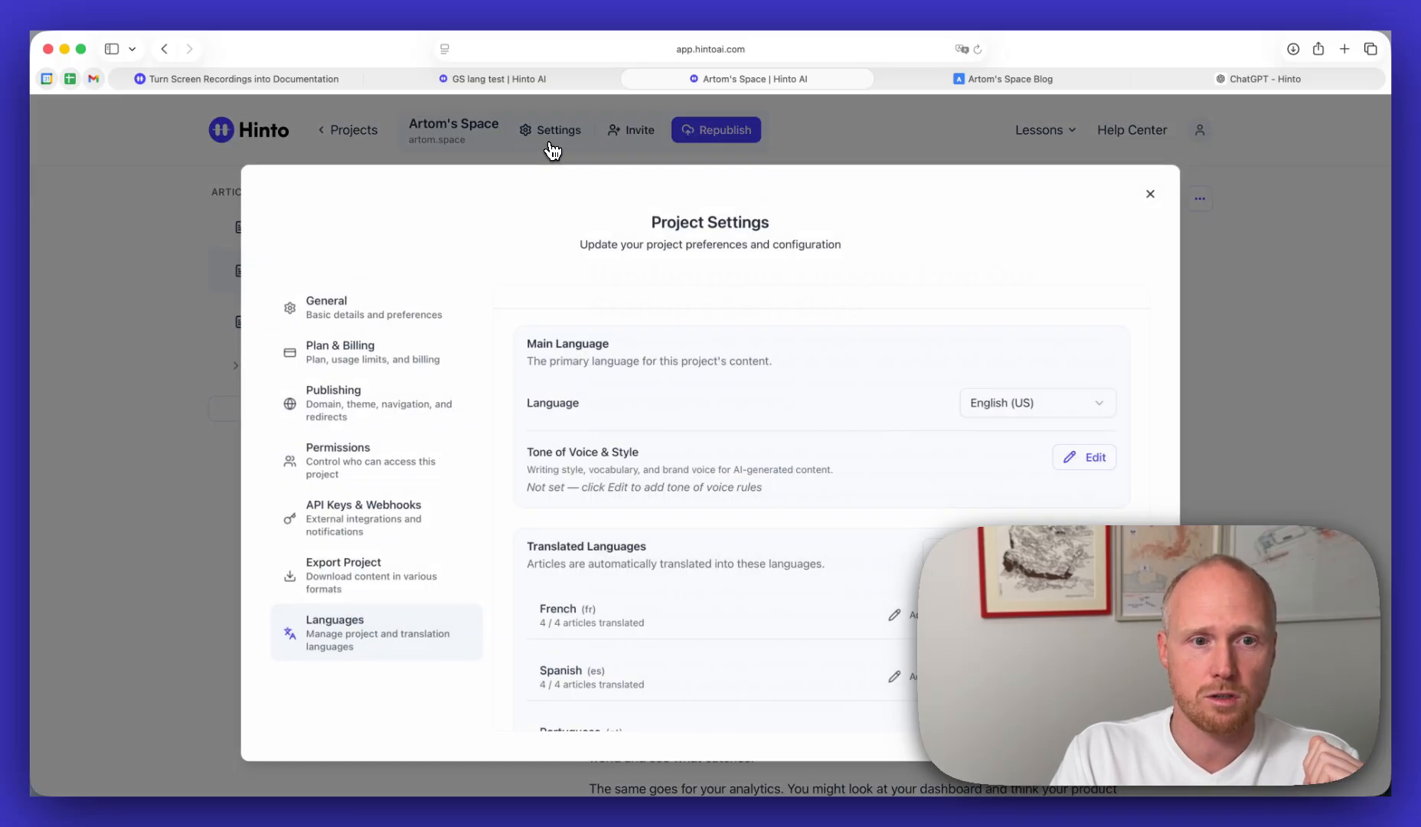
click(424, 423)
scroll(810, 425, down, 1)
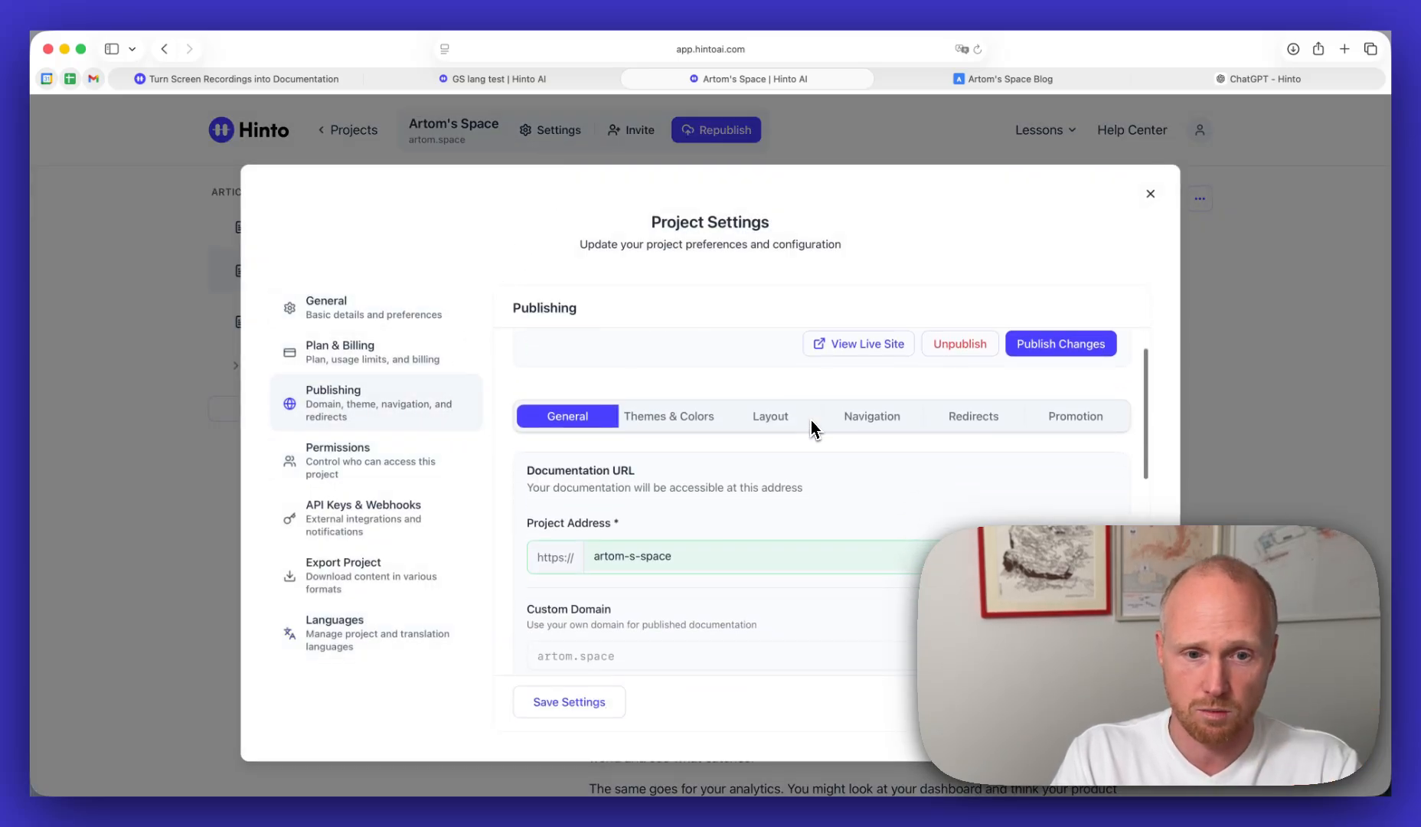
click(781, 423)
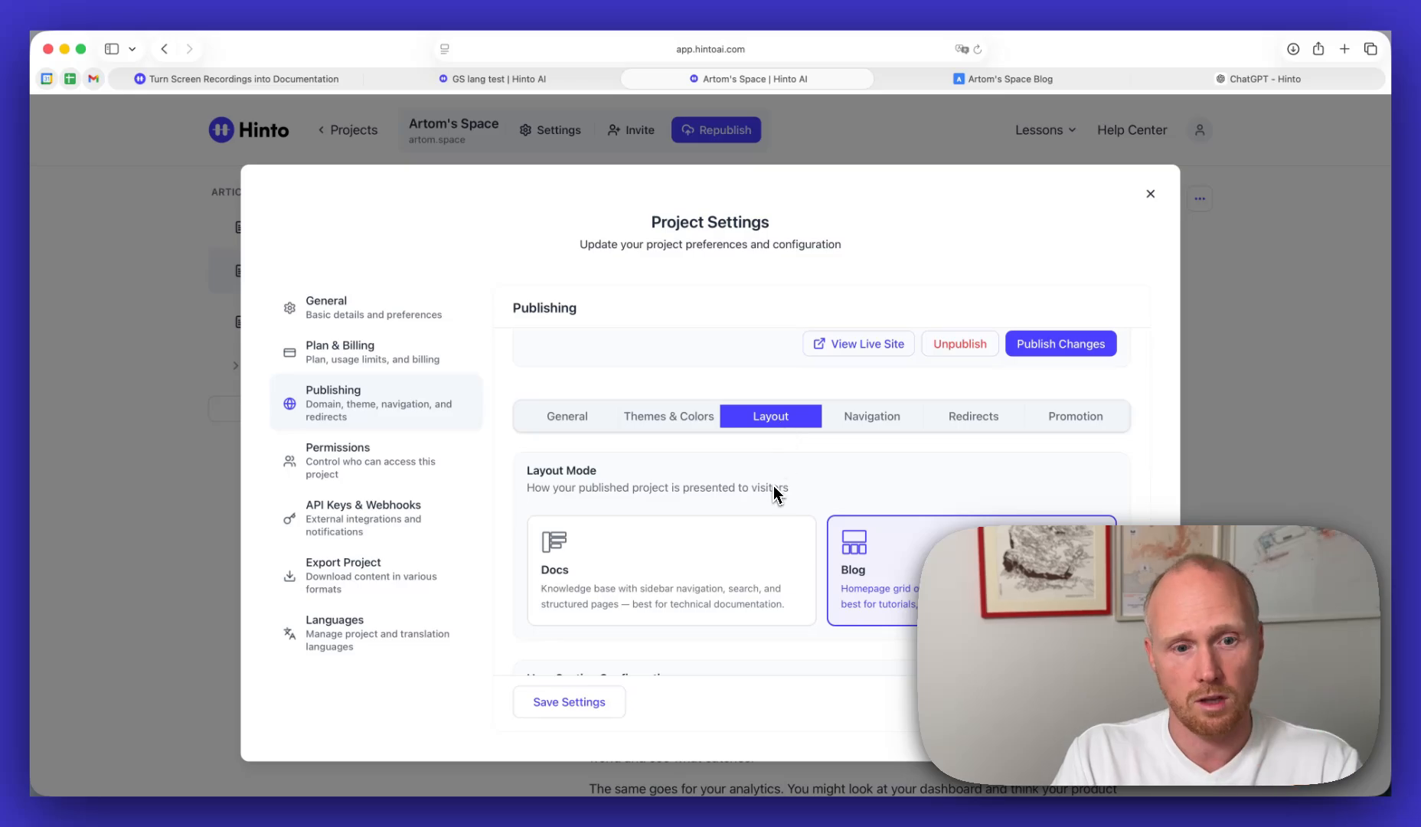
scroll(775, 490, down, 1)
scroll(774, 494, down, 5)
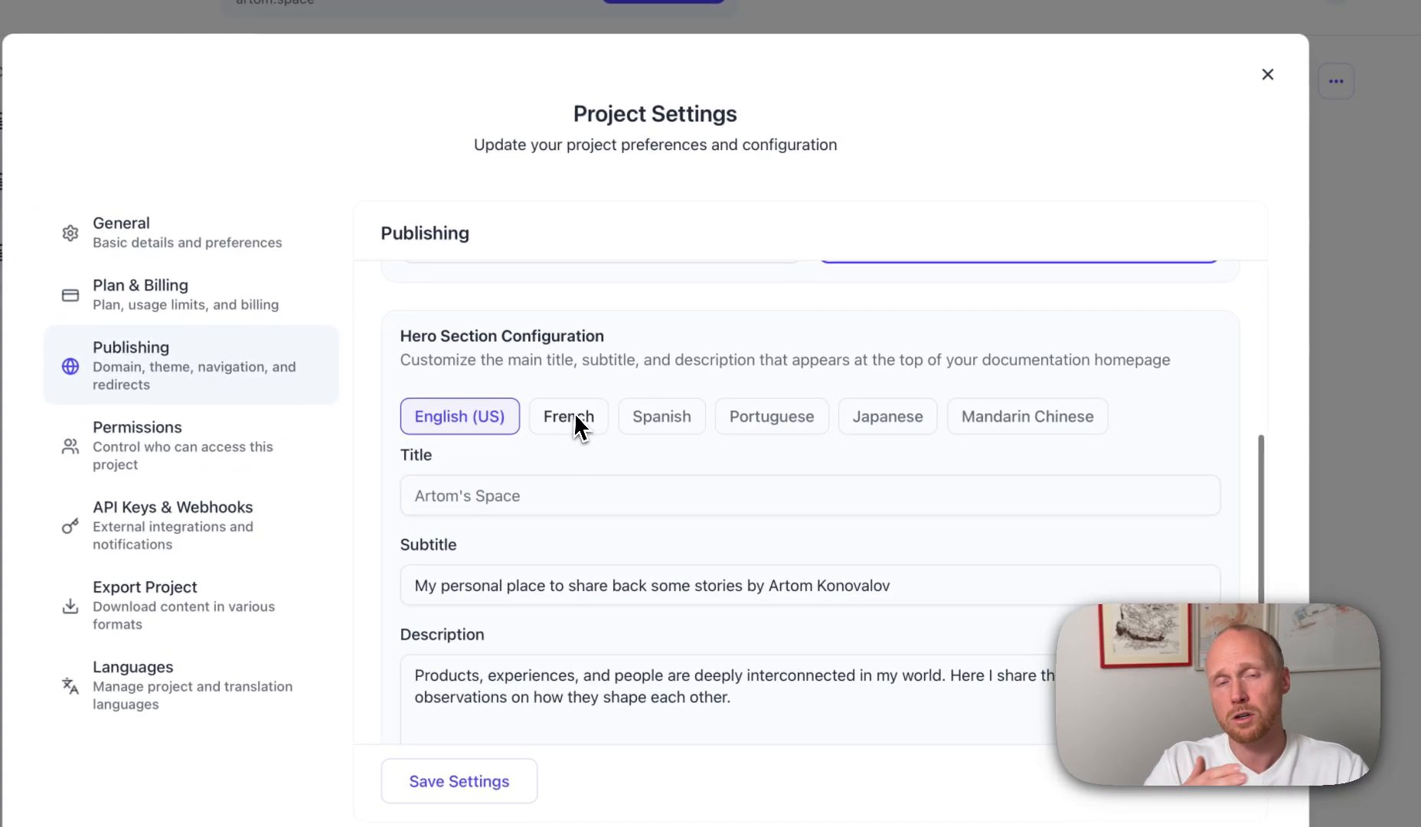
- Examine the hero section translation fields for French, Spanish, Portuguese, Japanese and Mandarin Chinese, and close the project settings without saving
click(584, 423)
click(685, 422)
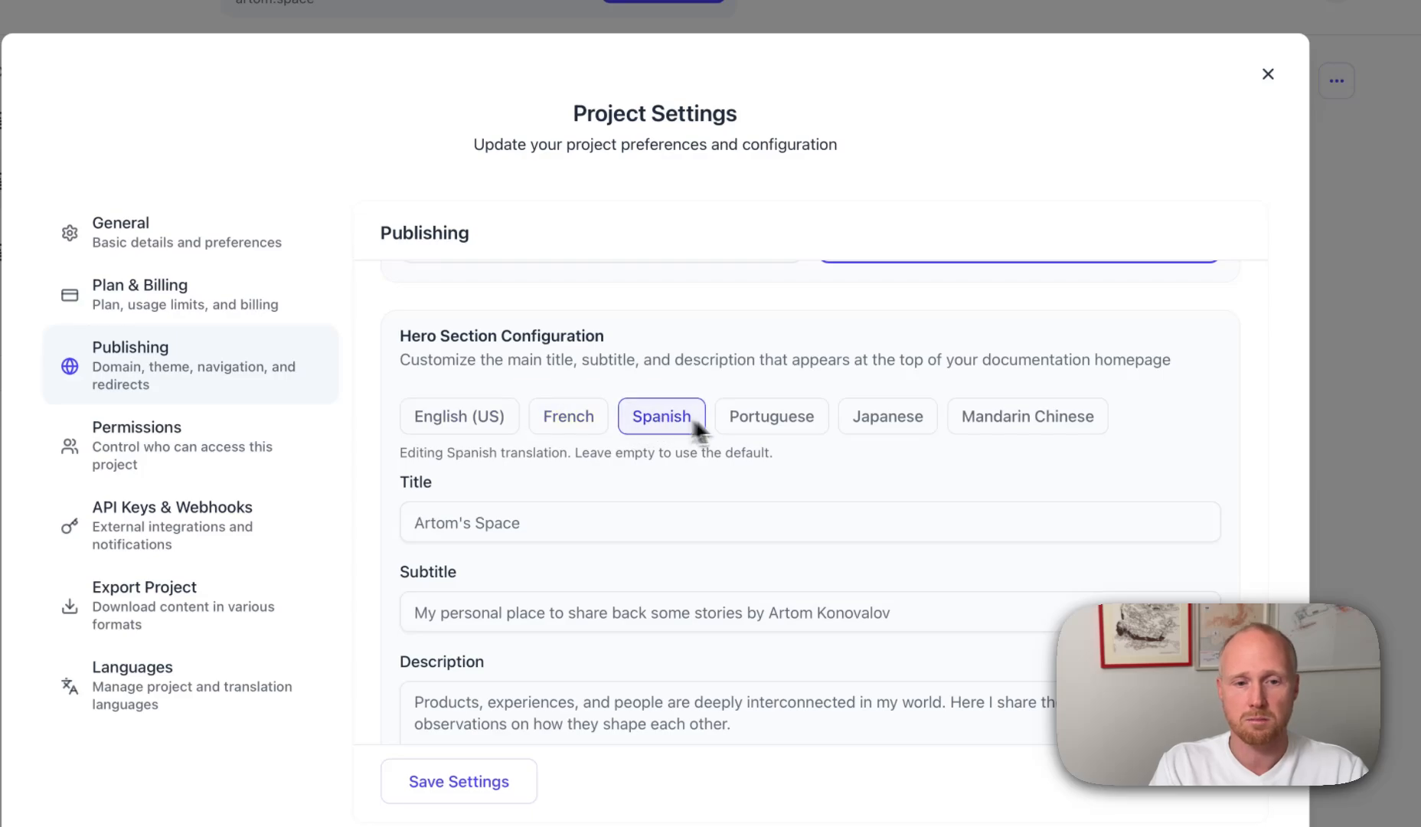
click(755, 425)
click(873, 427)
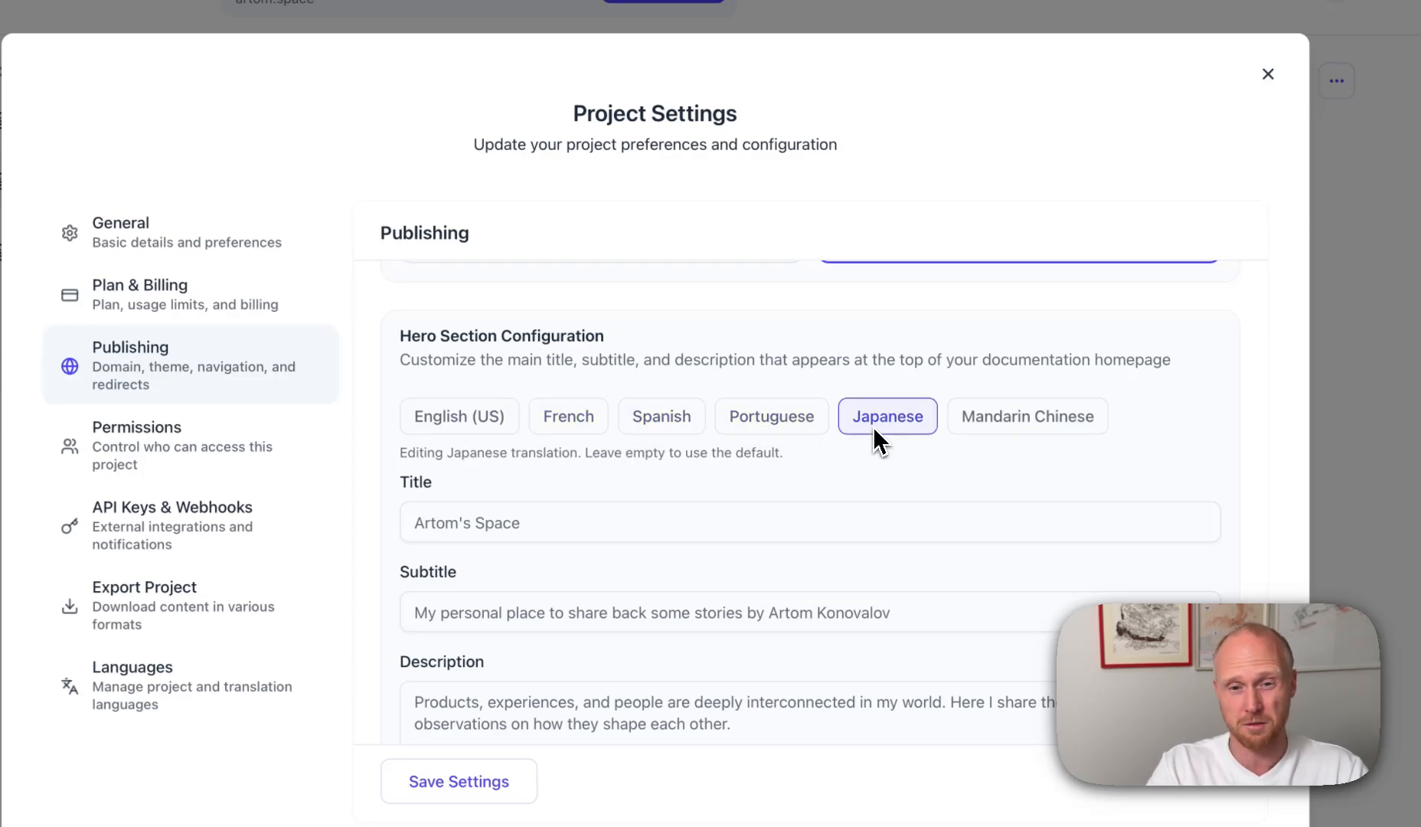
click(995, 421)
click(778, 431)
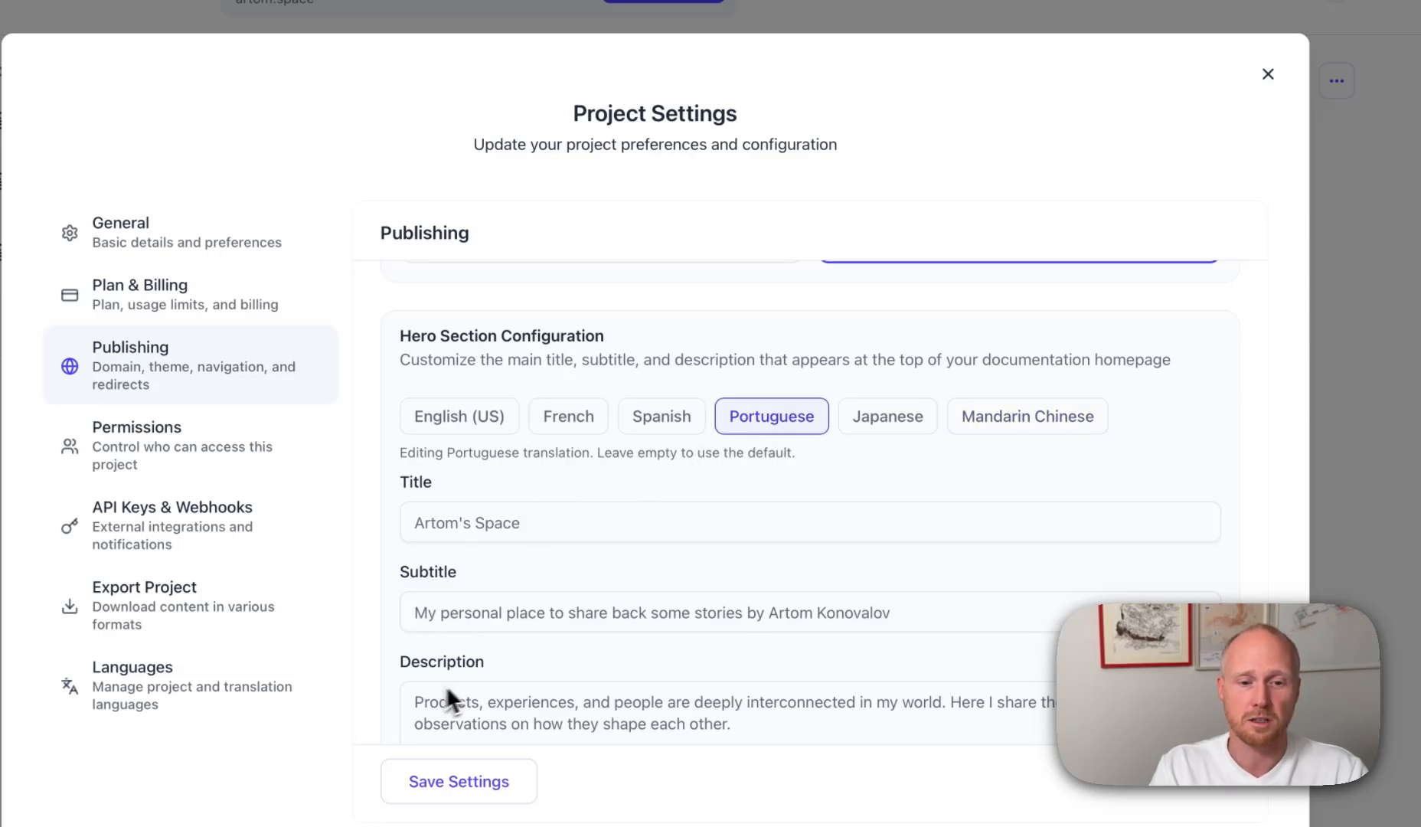
scroll(443, 686, down, 3)
scroll(580, 658, down, 1)
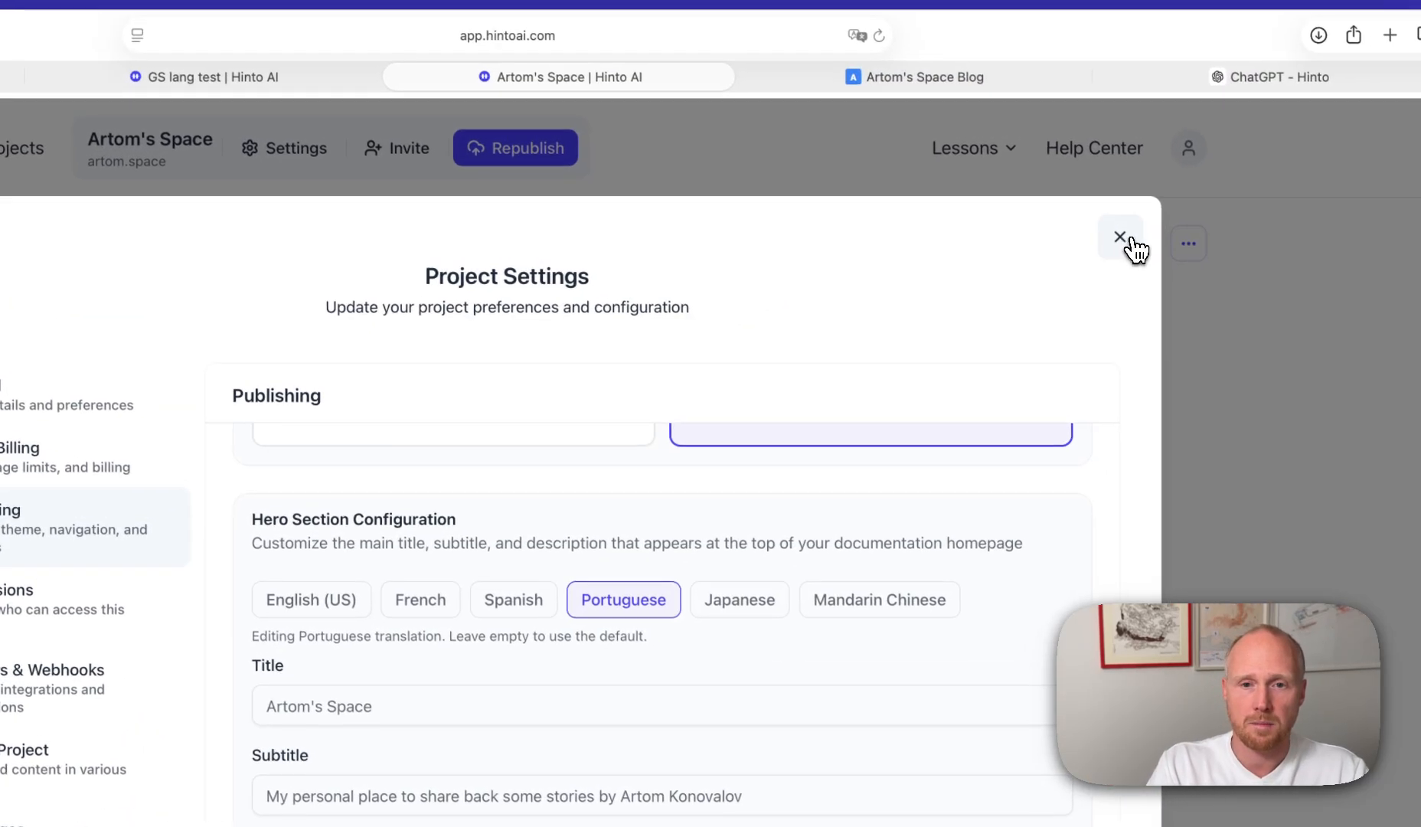
click(1268, 73)
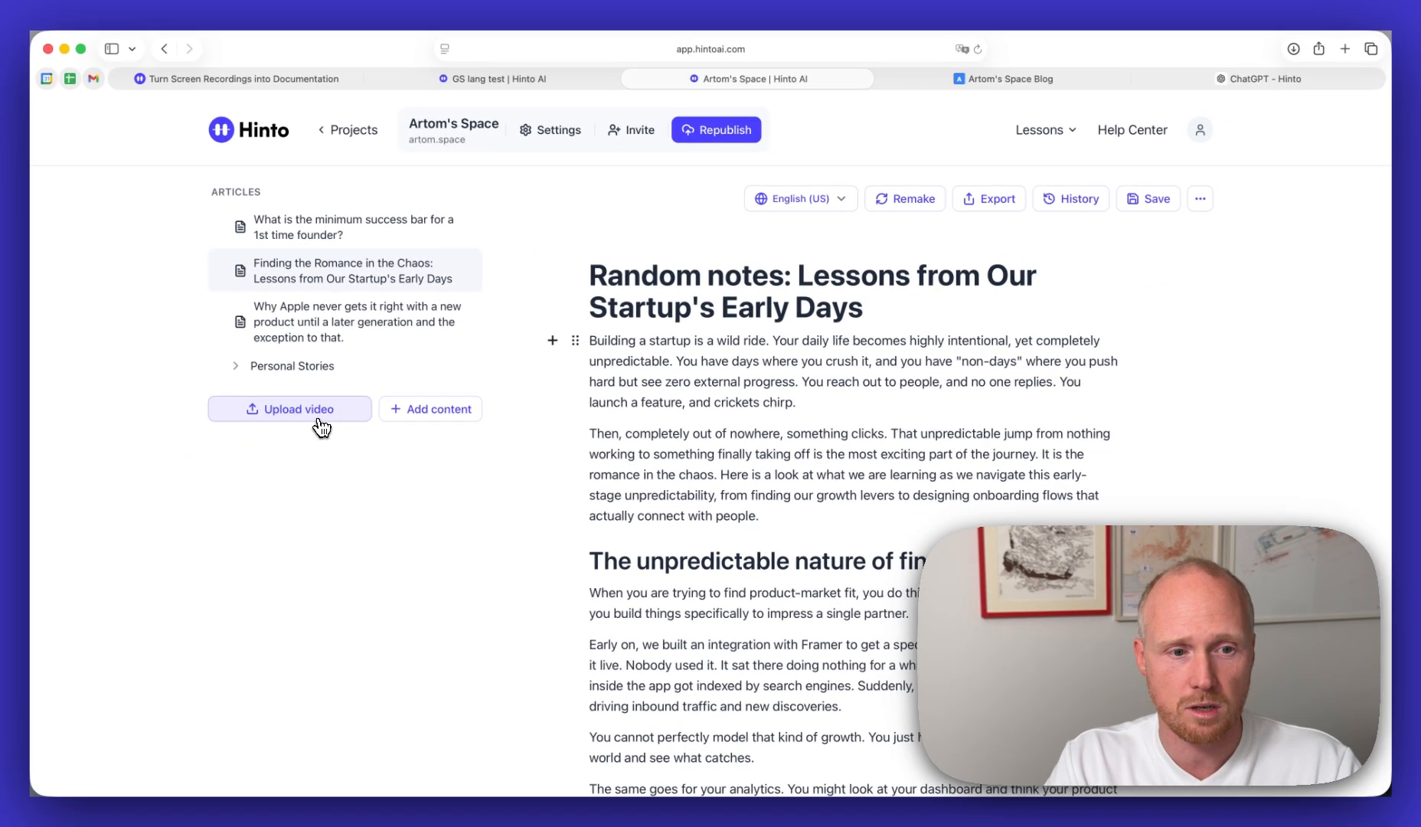
- Open the video selection for generating a new article in the blog project
click(335, 451)
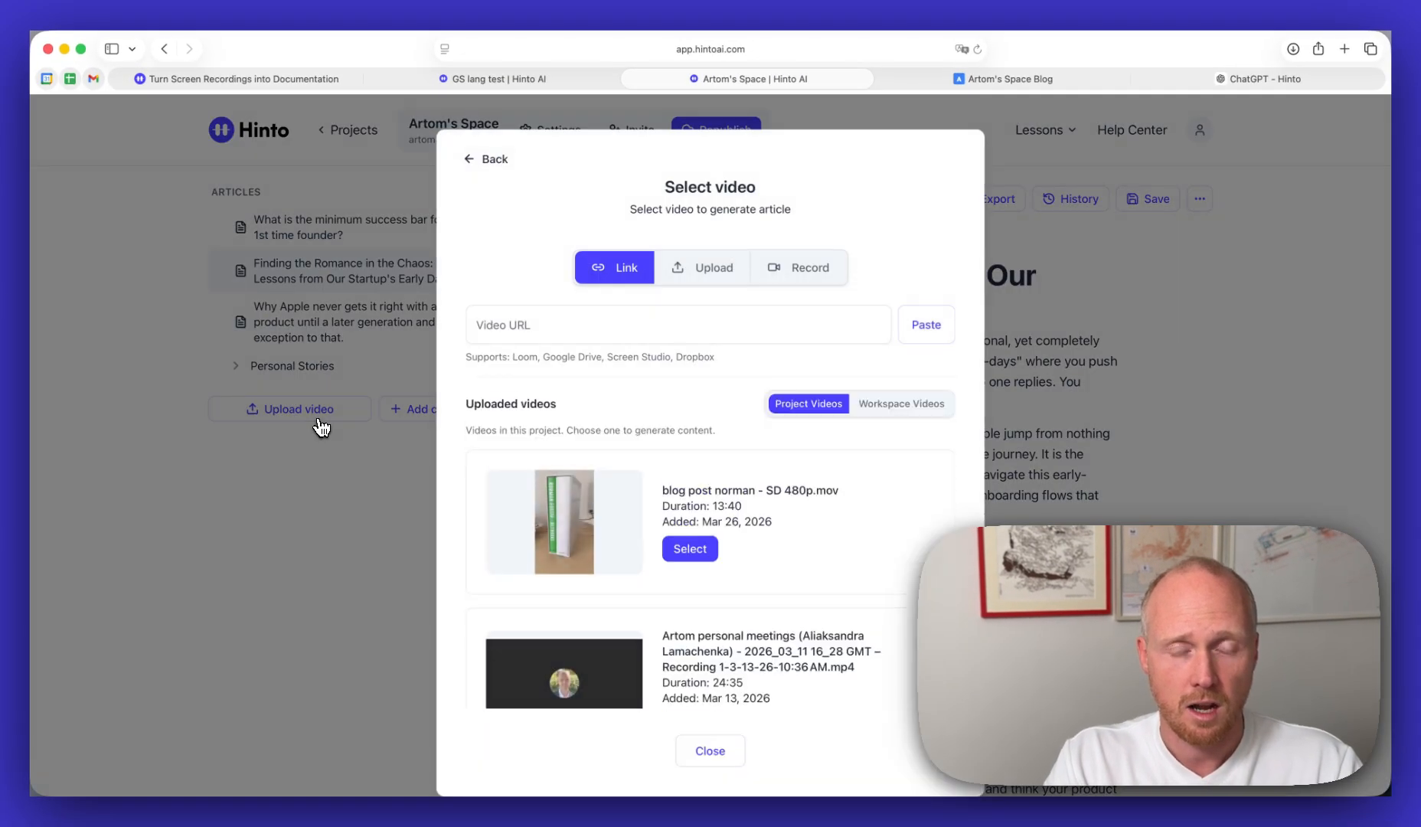
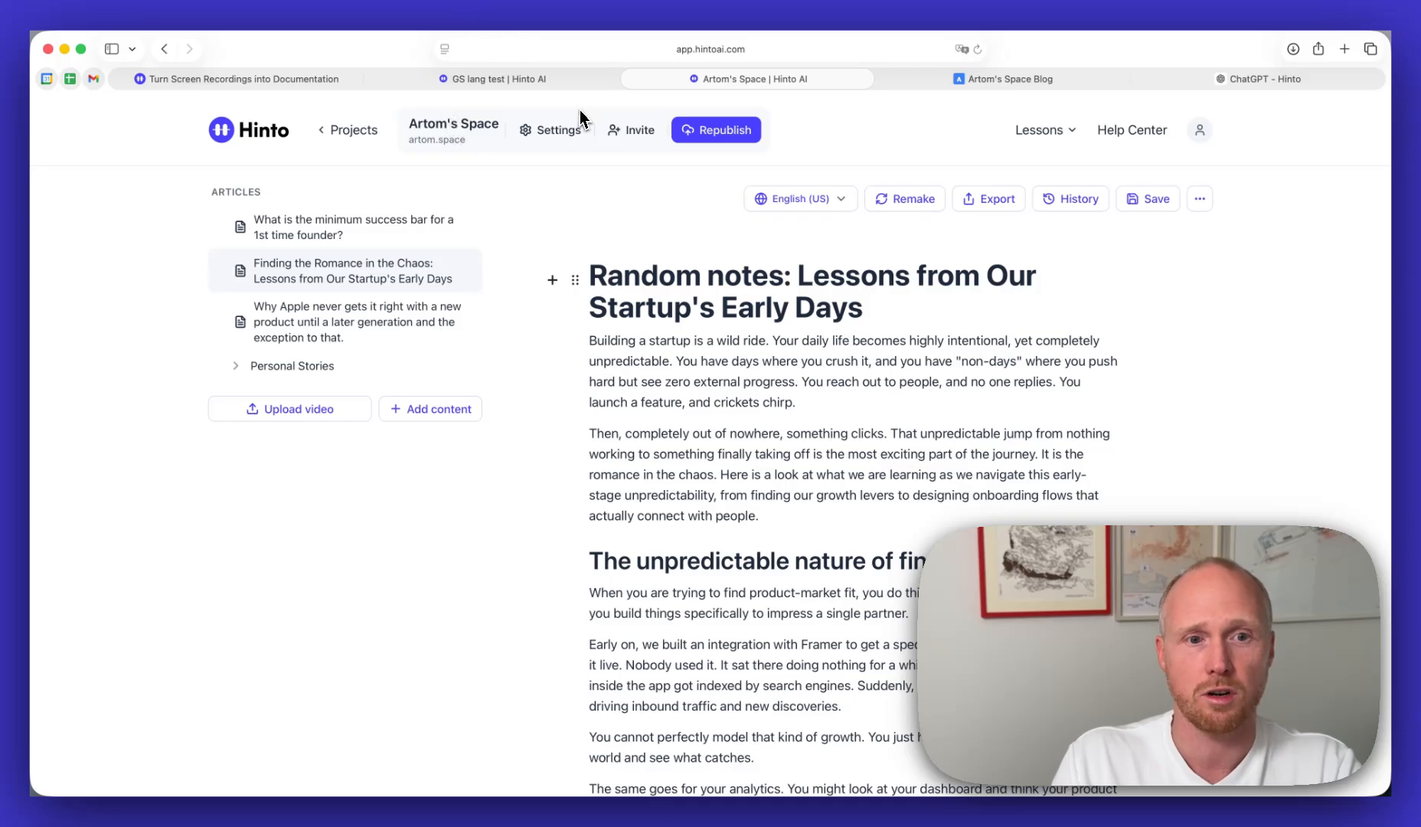
- Leave the GS lang test project, open the Hinto AI knowledge base project from the projects list and look over its articles
click(572, 86)
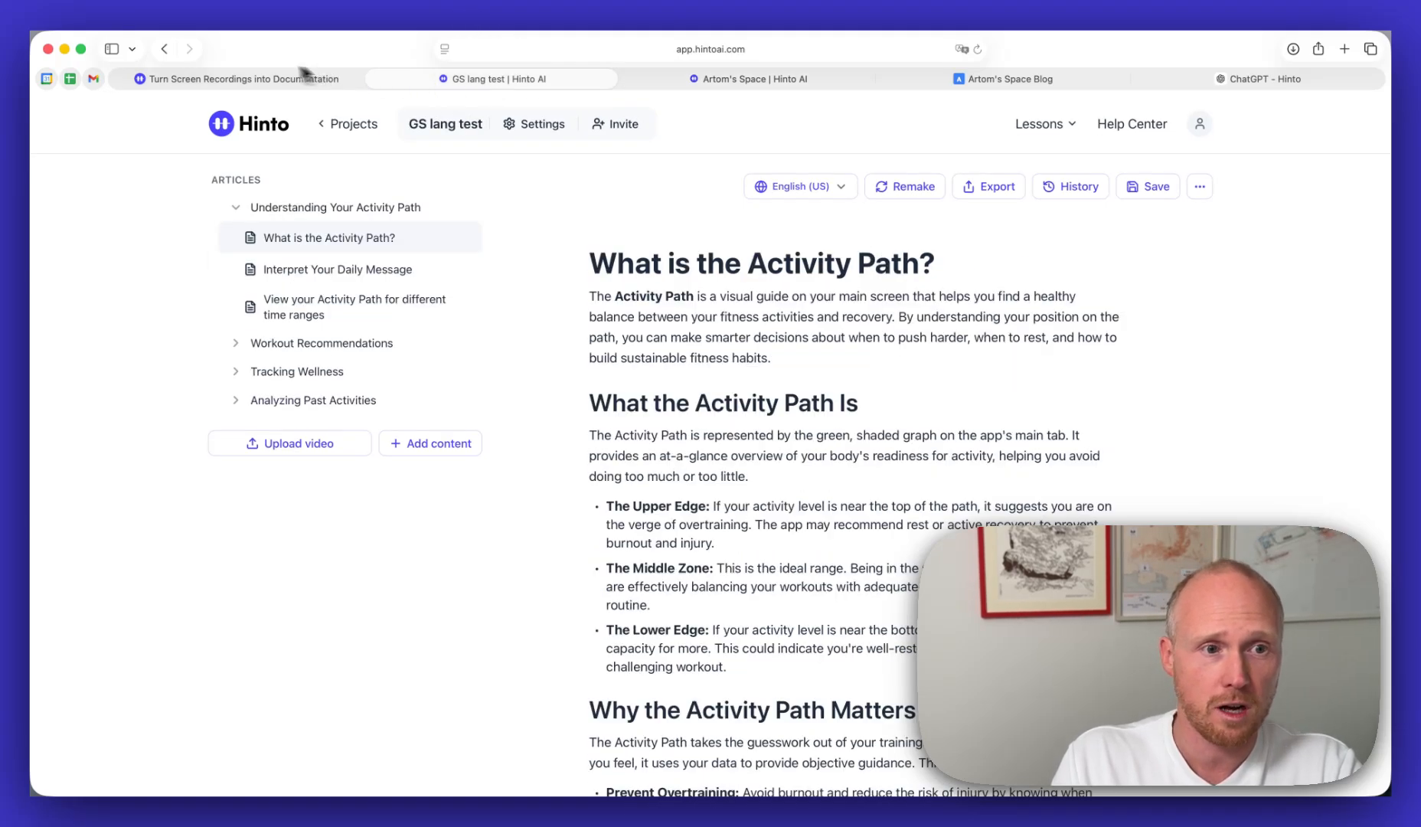
click(168, 49)
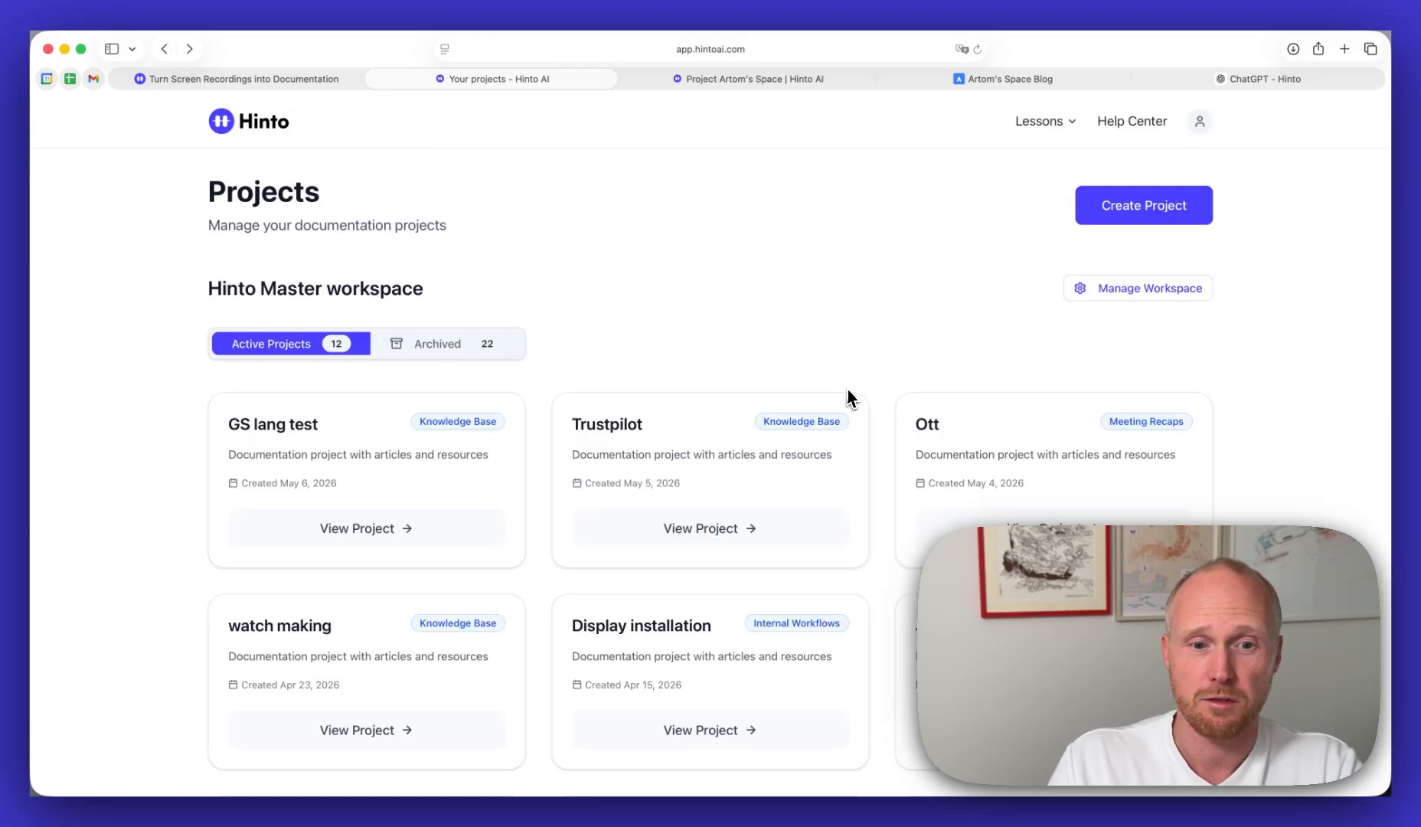
scroll(848, 396, down, 12)
scroll(848, 396, up, 3)
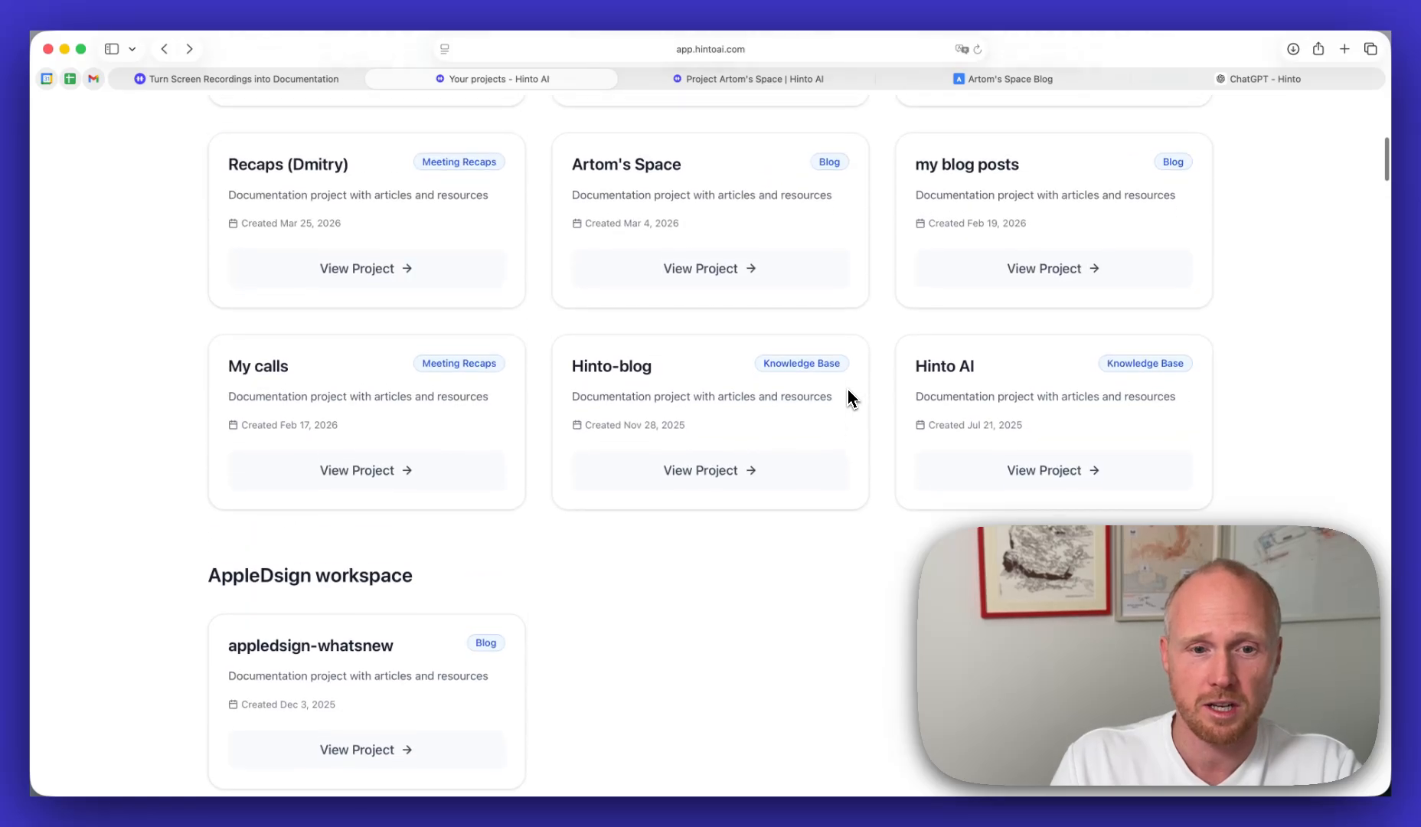
click(1022, 415)
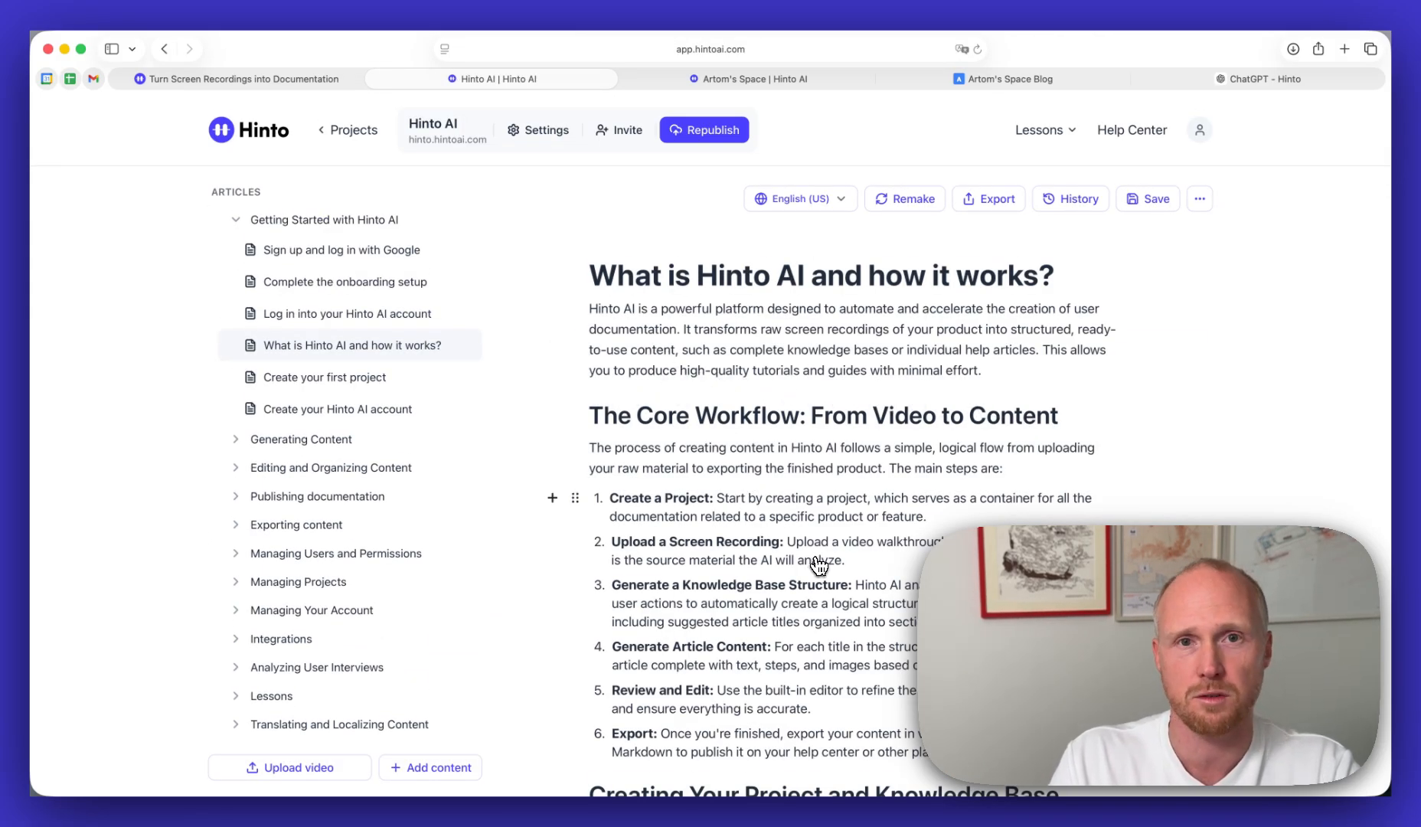
scroll(819, 565, down, 5)
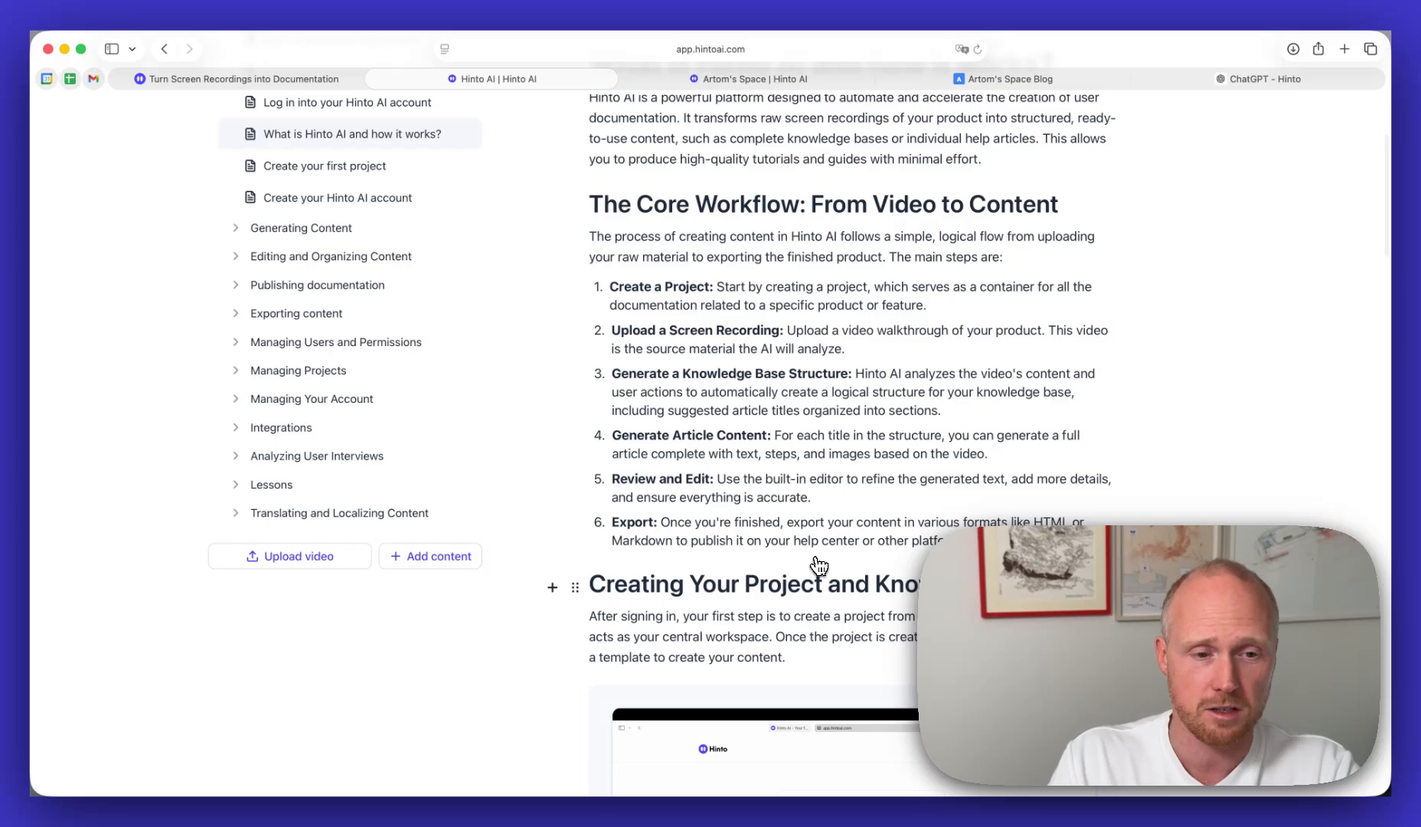
scroll(819, 565, up, 4)
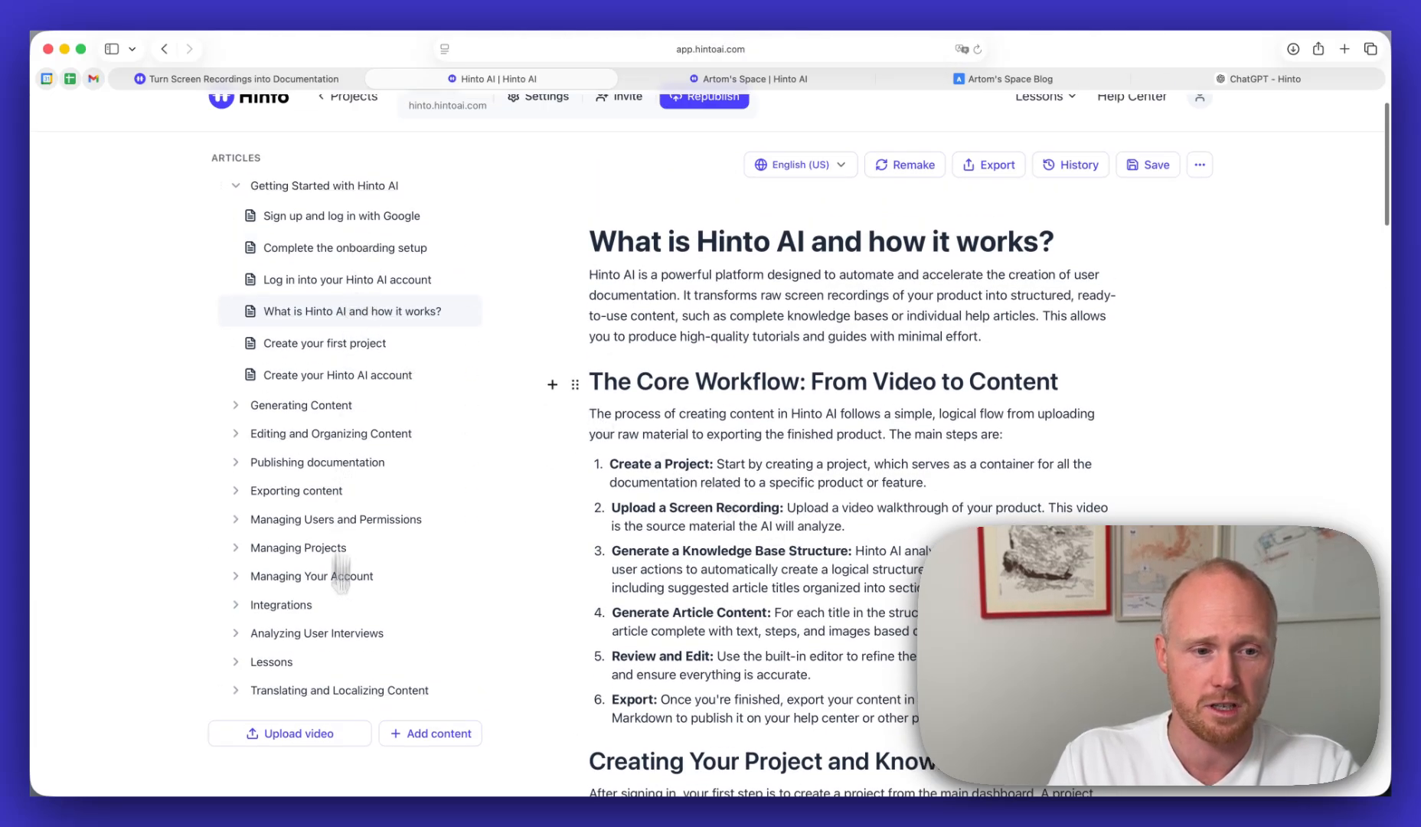
scroll(580, 348, up, 1)
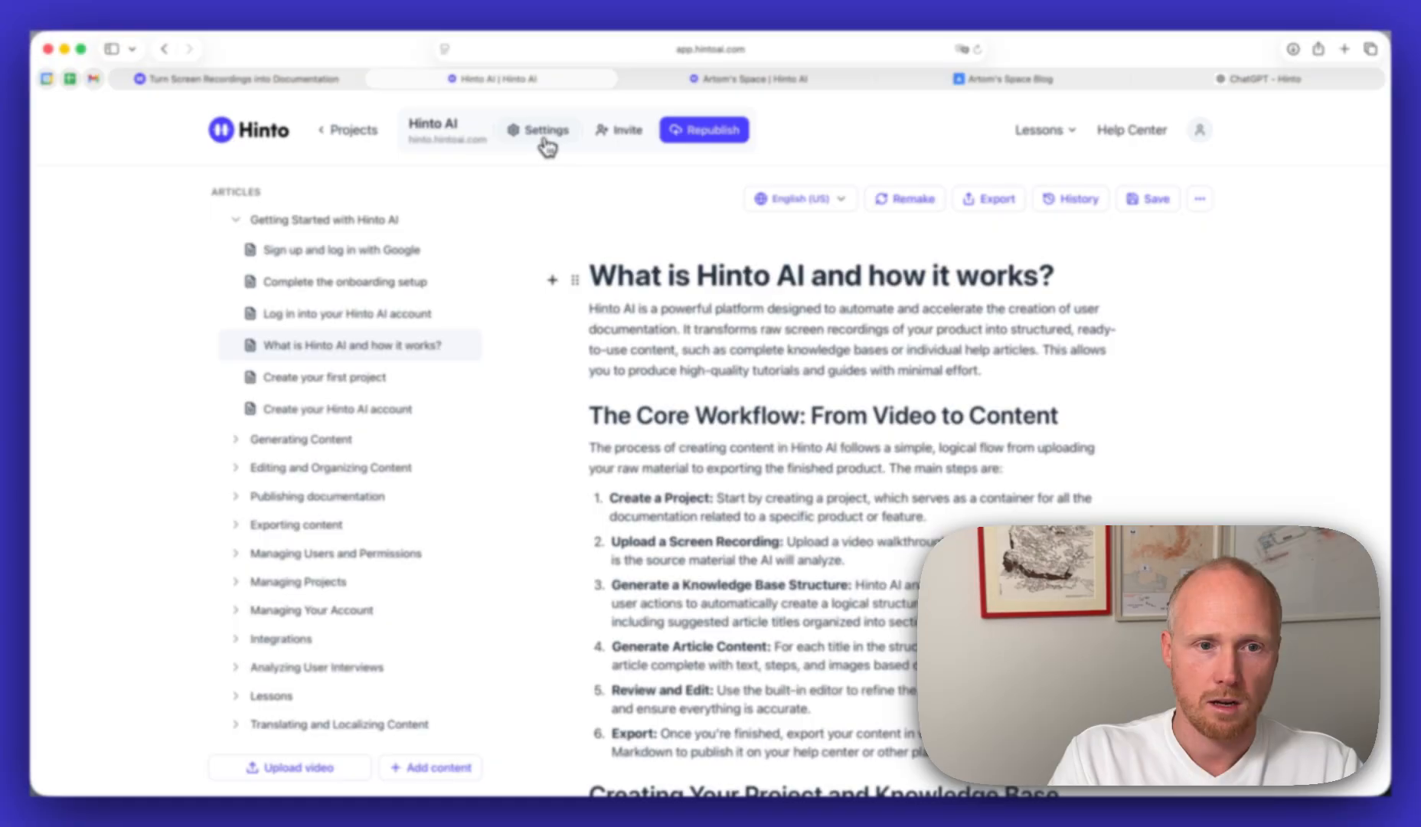
- Examine the Hinto AI project's export formats, Markdown, LLMs.txt and PDF, and close the project settings
click(544, 132)
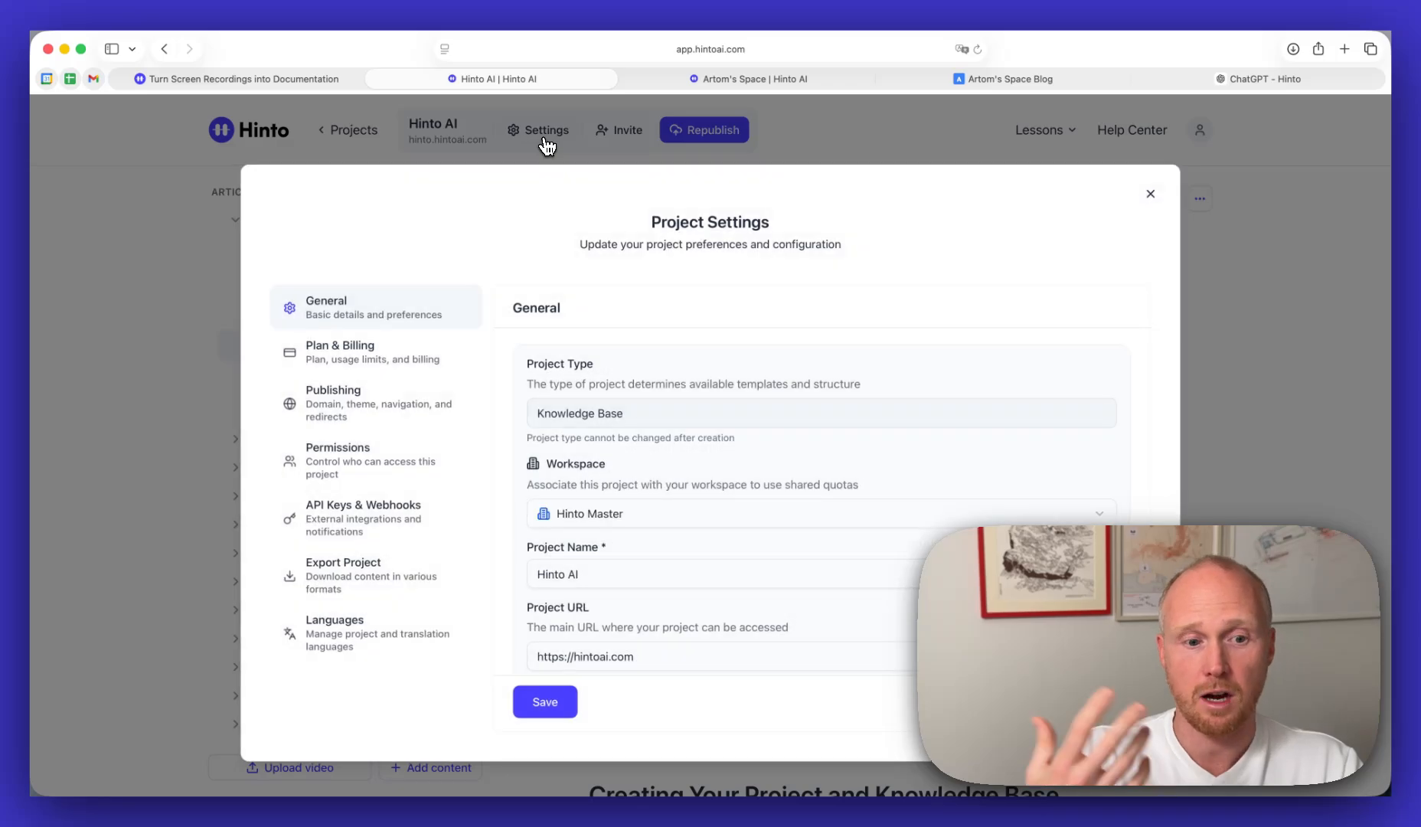
click(421, 565)
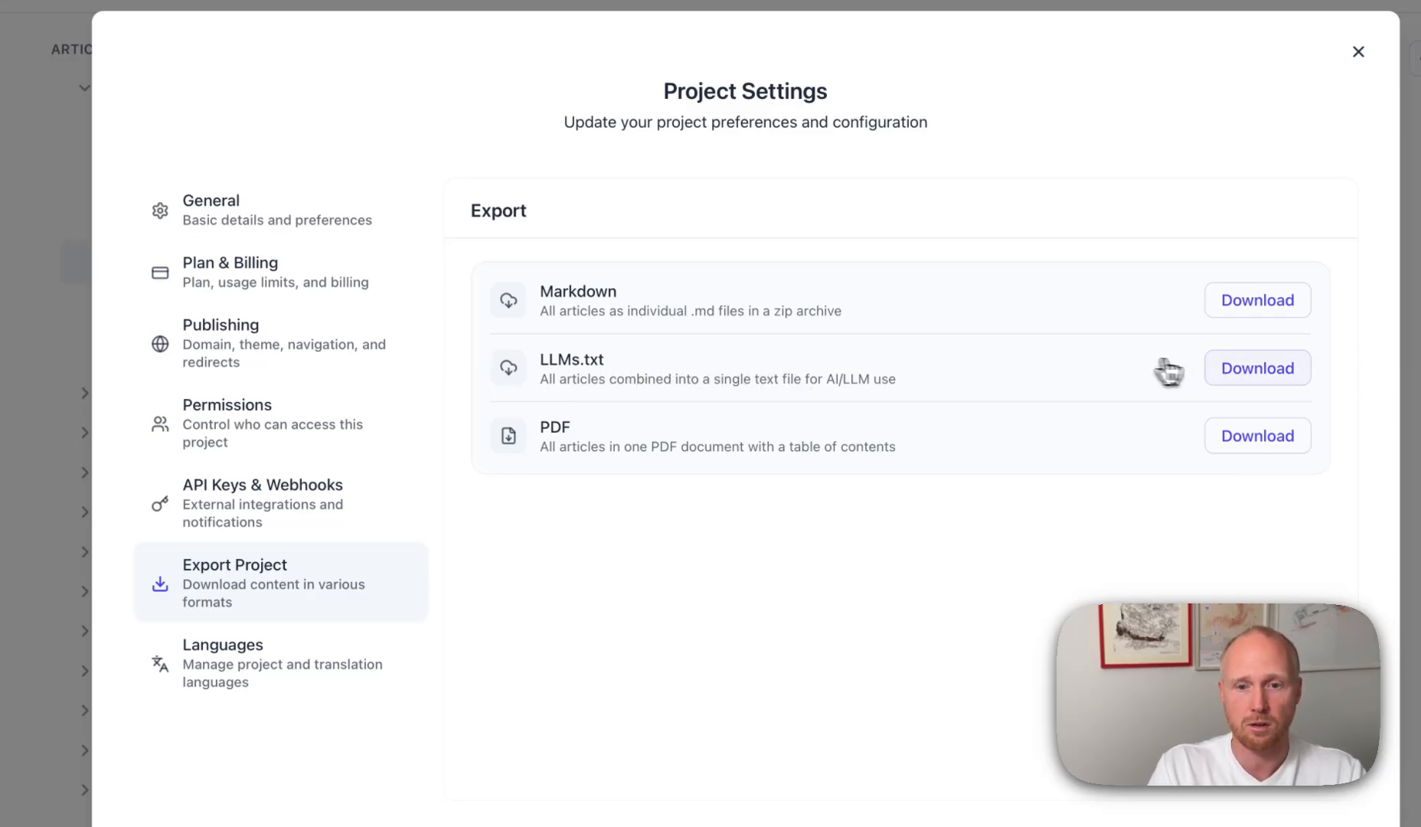
click(1358, 51)
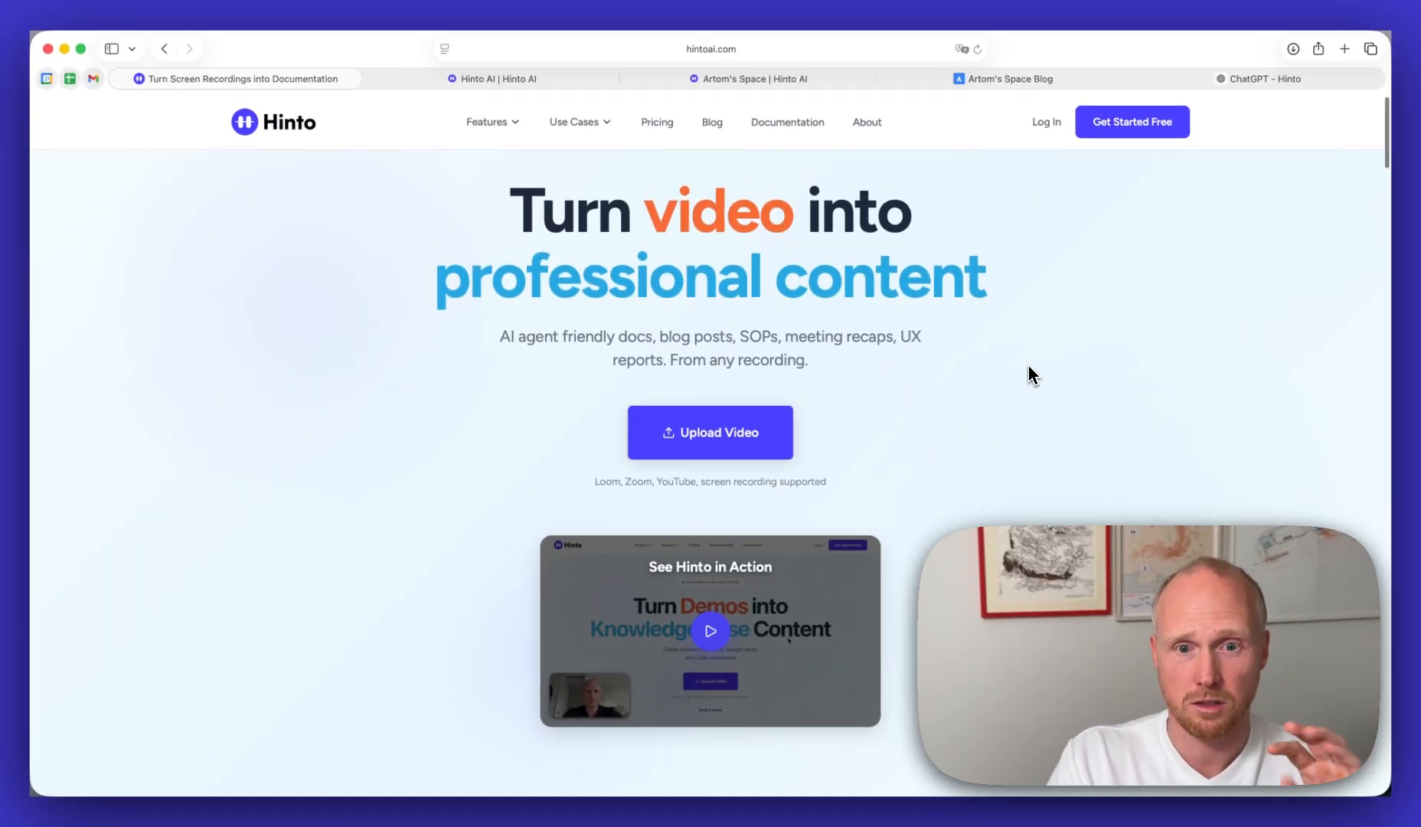
- Open the llms.txt file from the end of the Hinto website's home page and read through its combined documentation
scroll(1028, 374, down, 15)
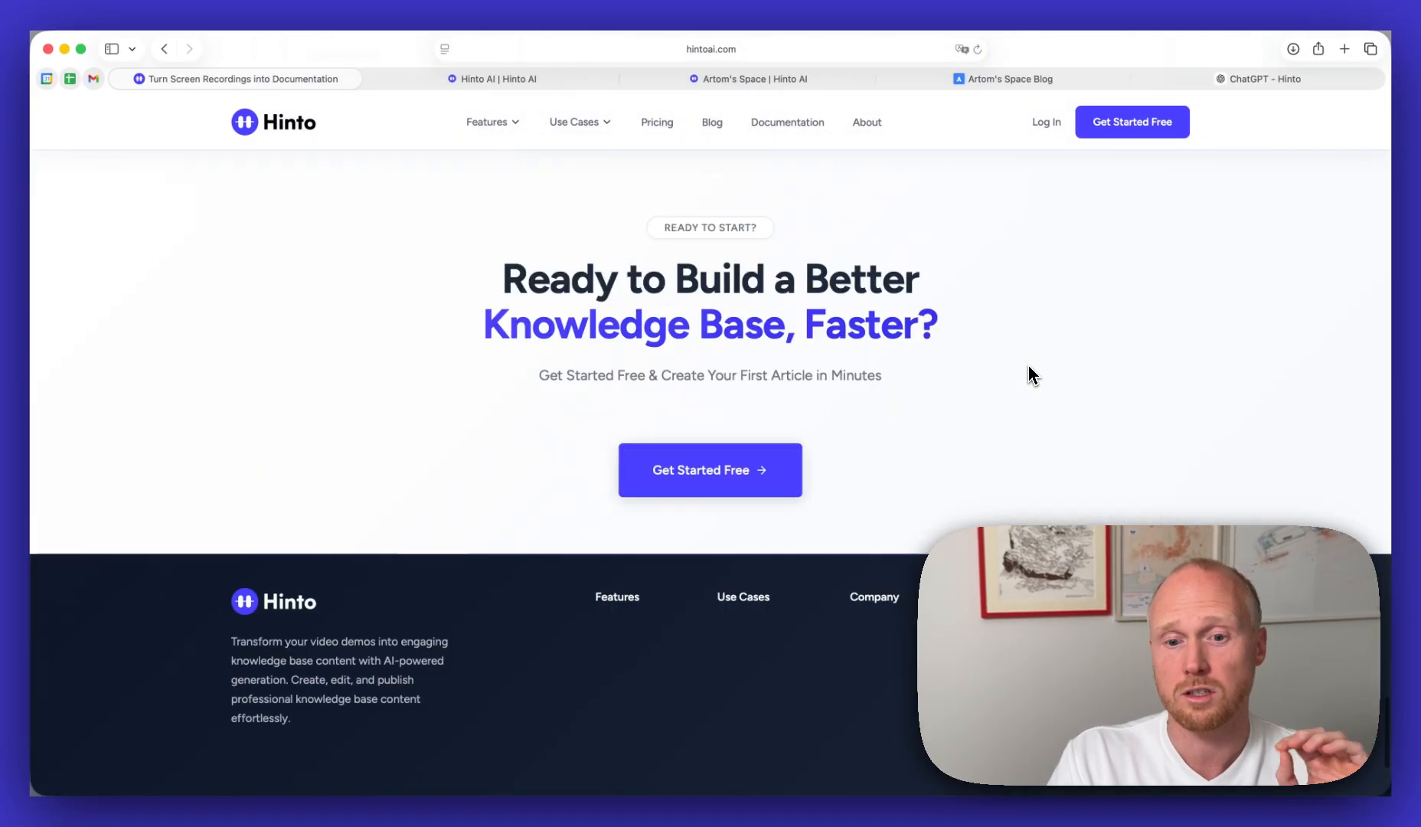
scroll(1032, 375, down, 4)
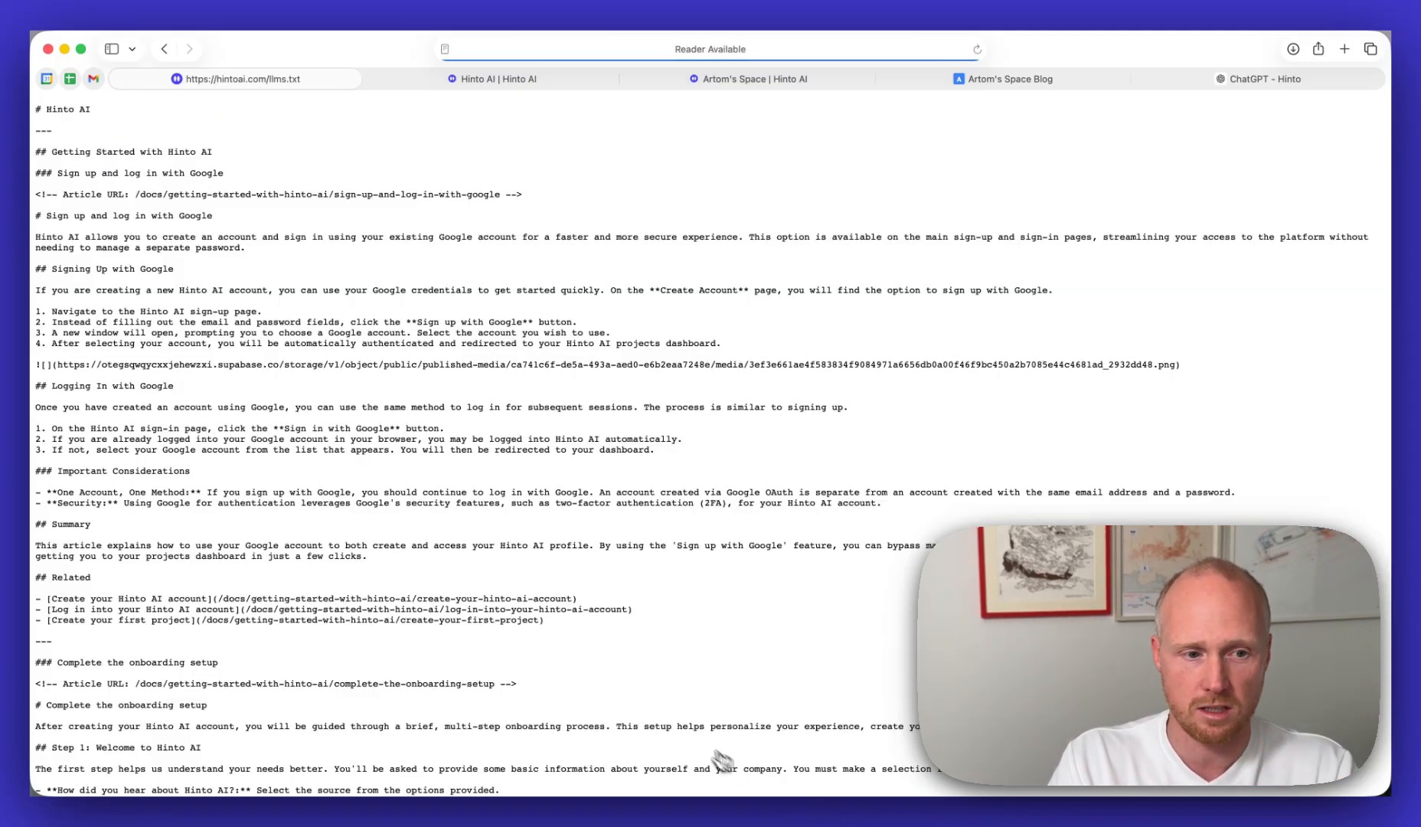
scroll(528, 400, down, 10)
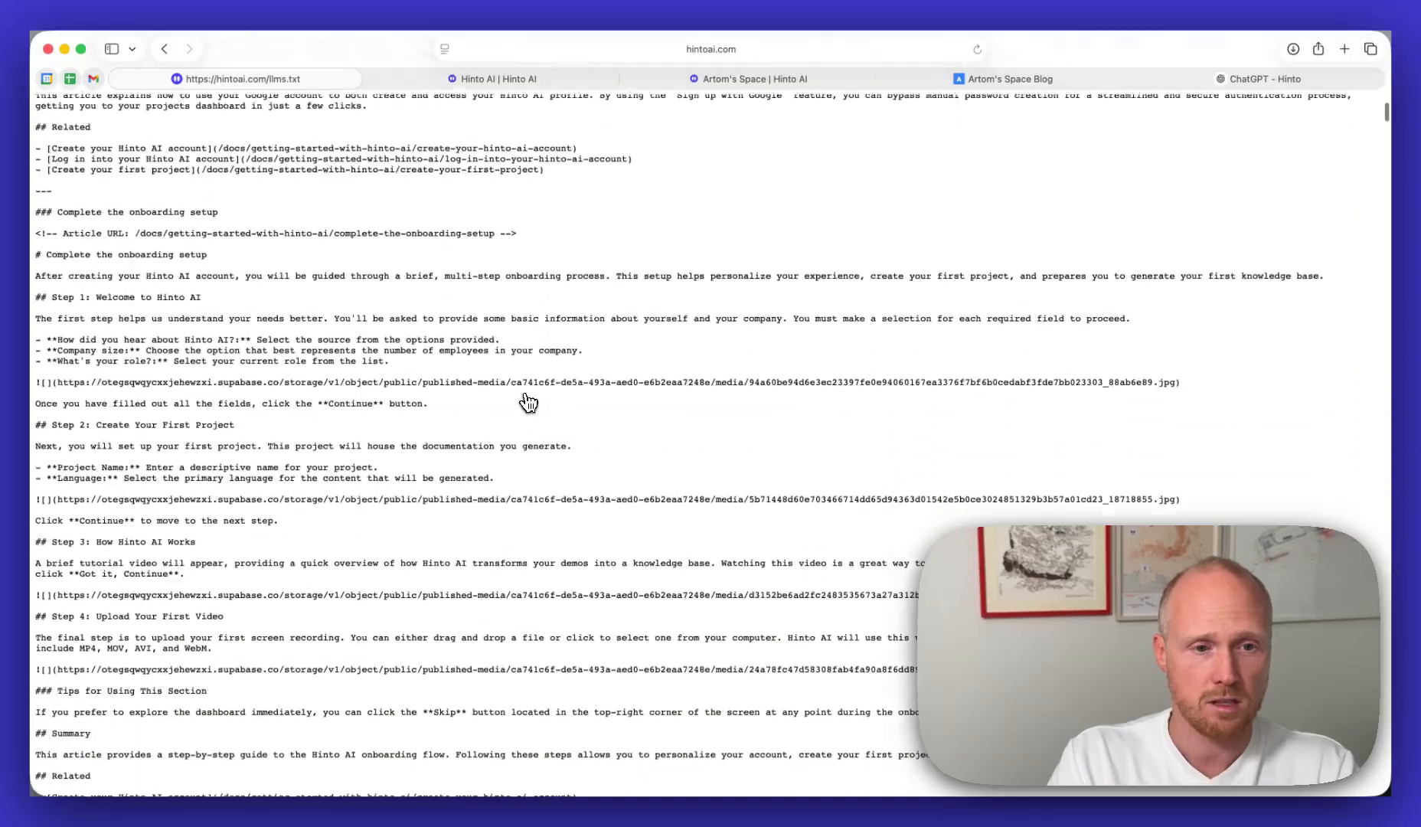
scroll(528, 400, down, 20)
scroll(529, 401, down, 20)
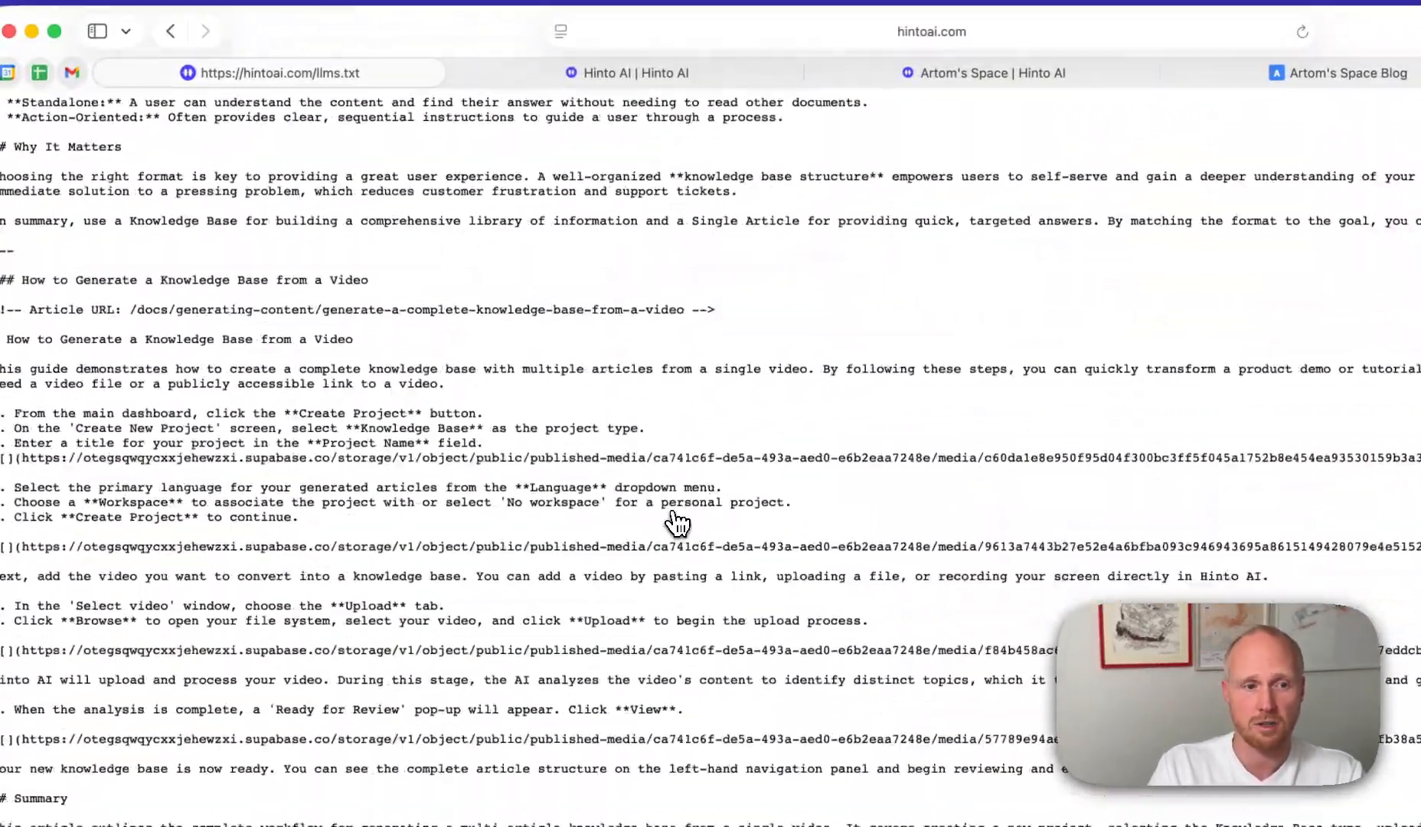
scroll(677, 525, down, 8)
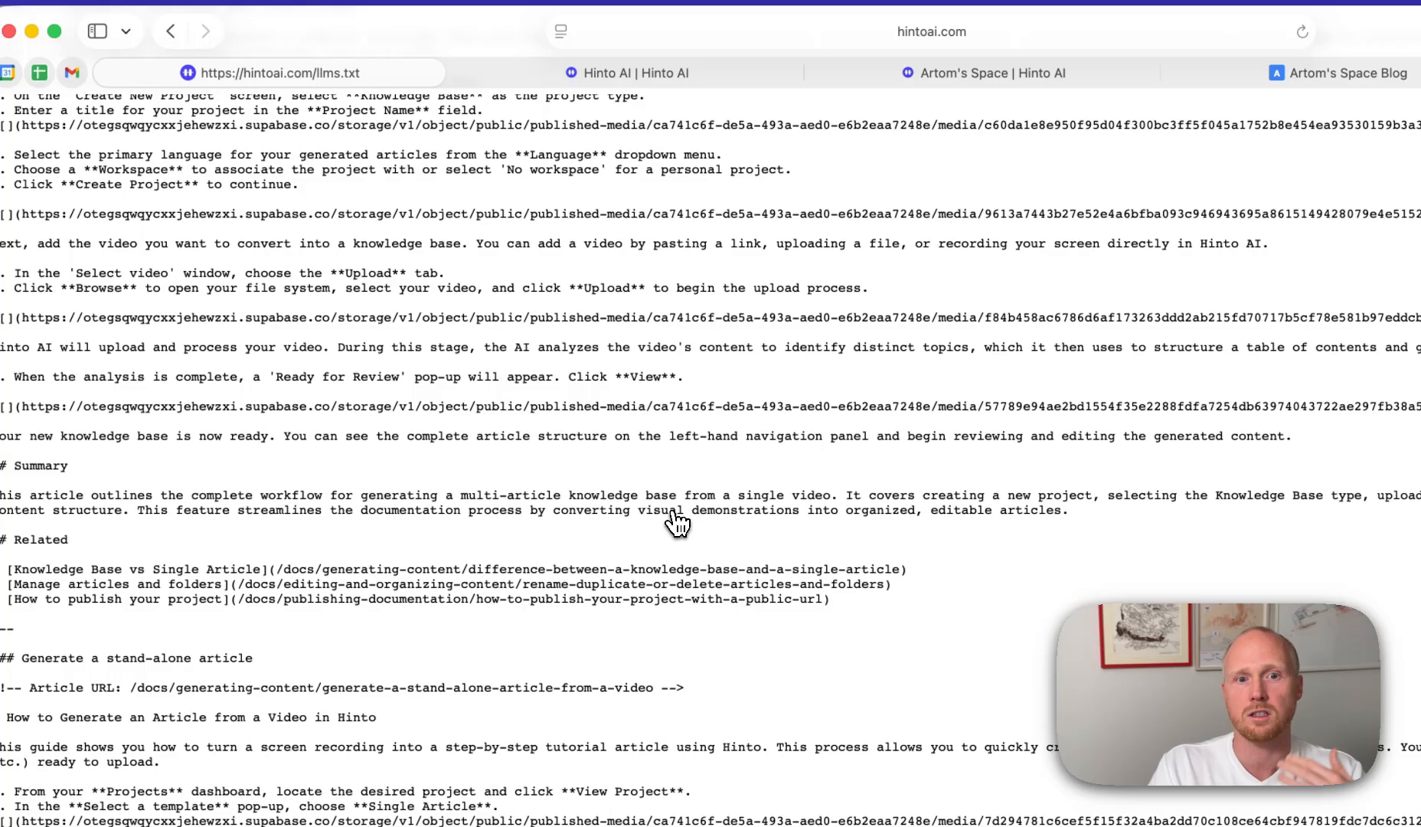
scroll(678, 525, up, 20)
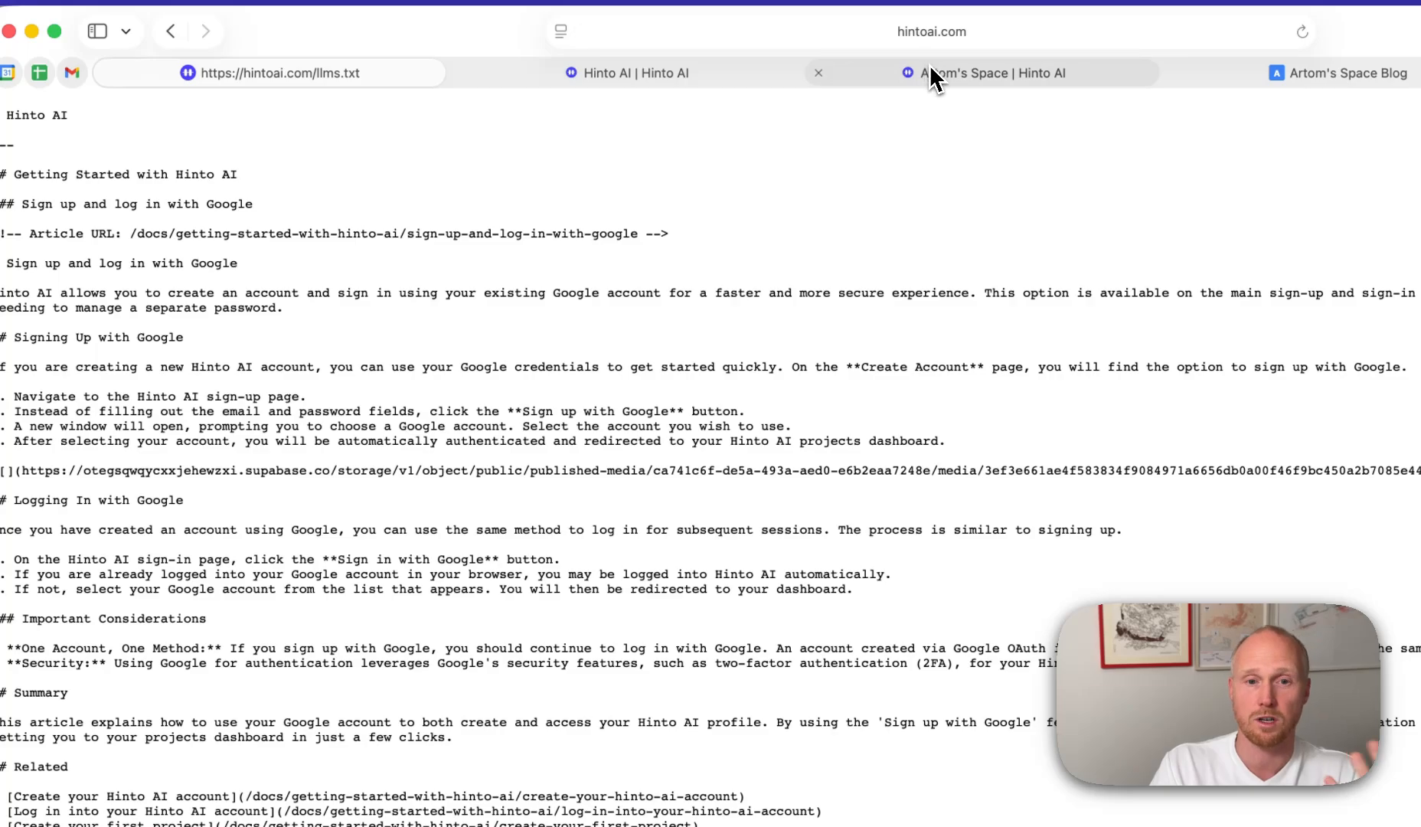
- Switch to the Hinto project in ChatGPT, view its source file Hinto LLMs feb 16 2026.txt and close the preview
mouse_move(933, 76)
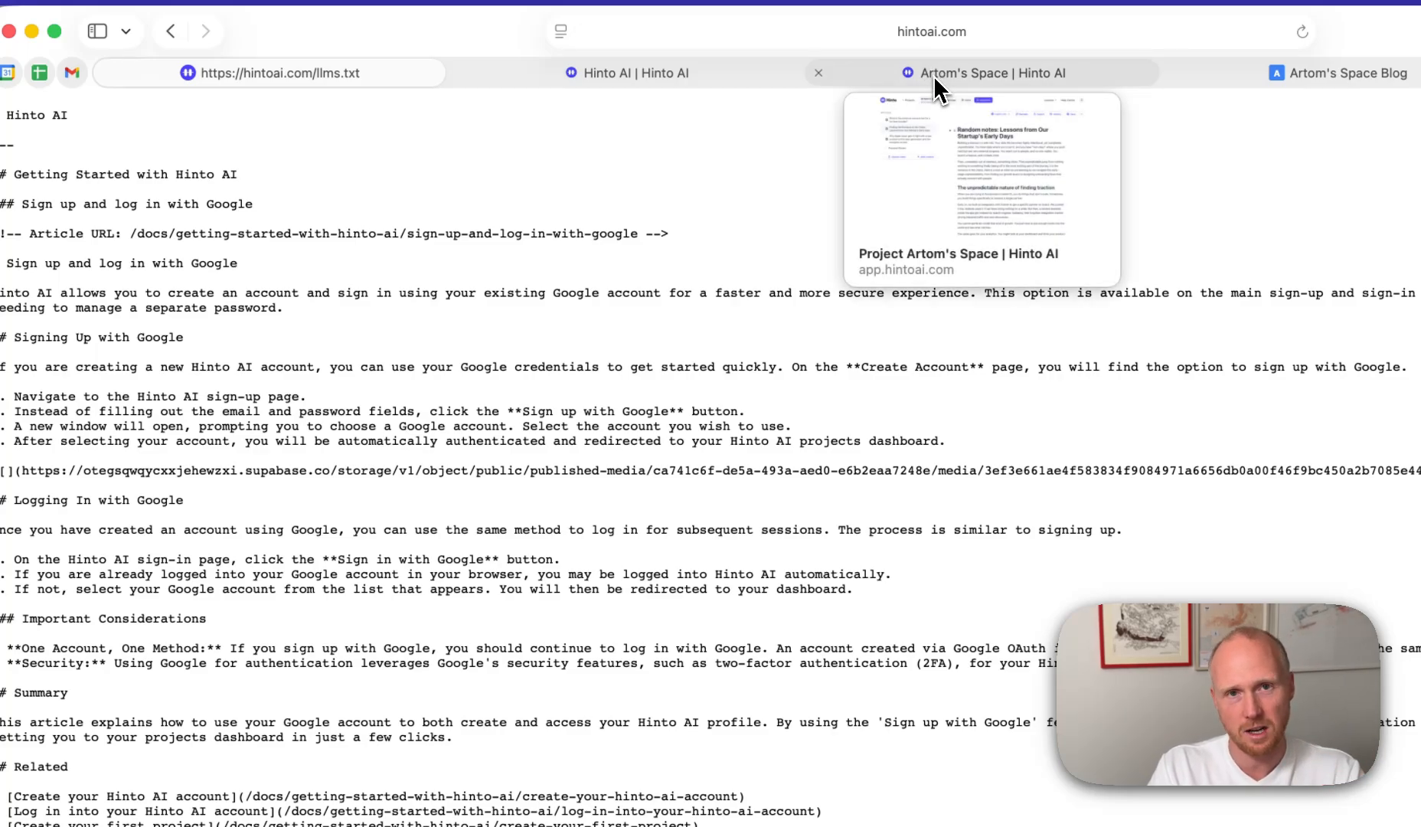
click(933, 75)
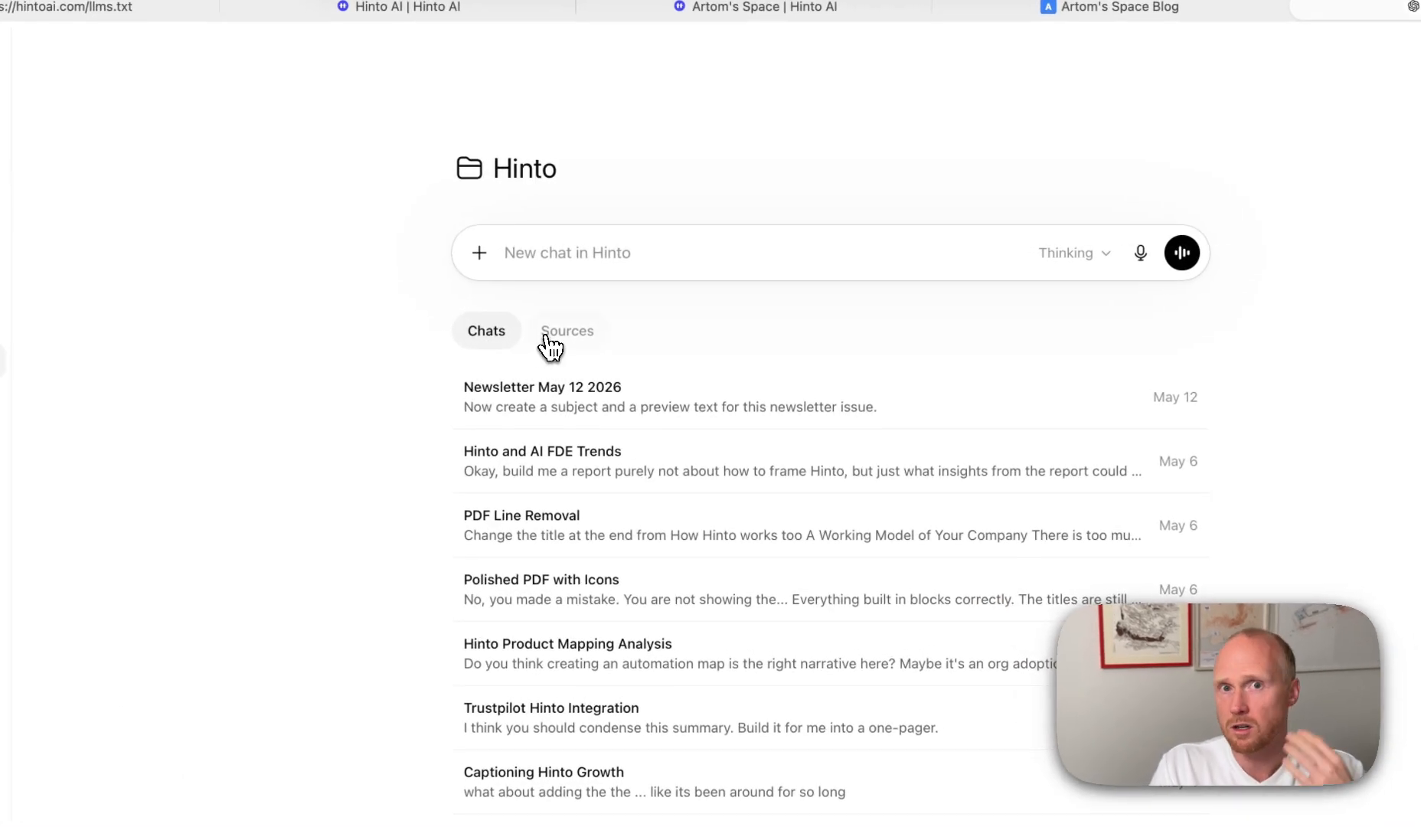
click(601, 315)
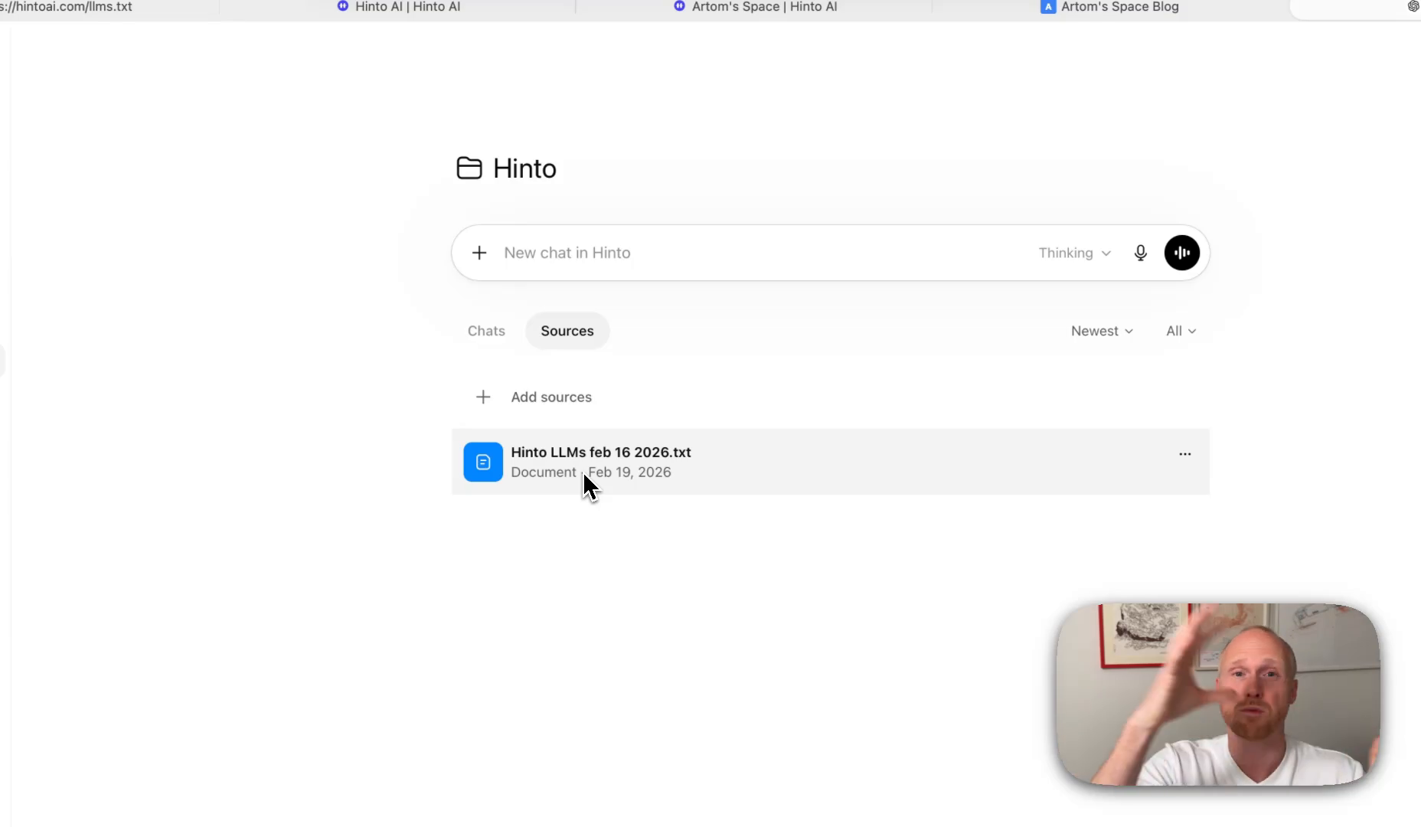
click(499, 481)
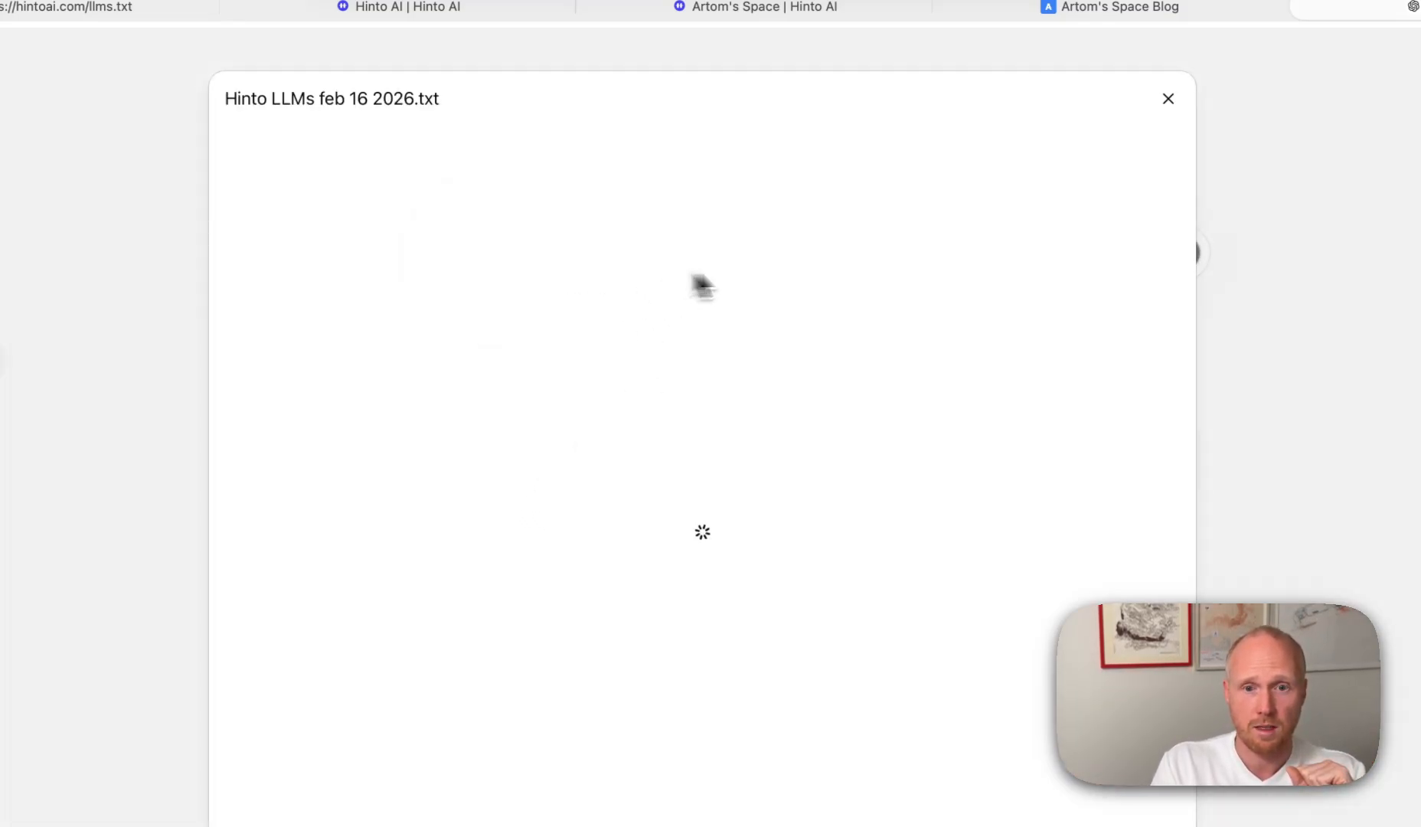
click(1168, 98)
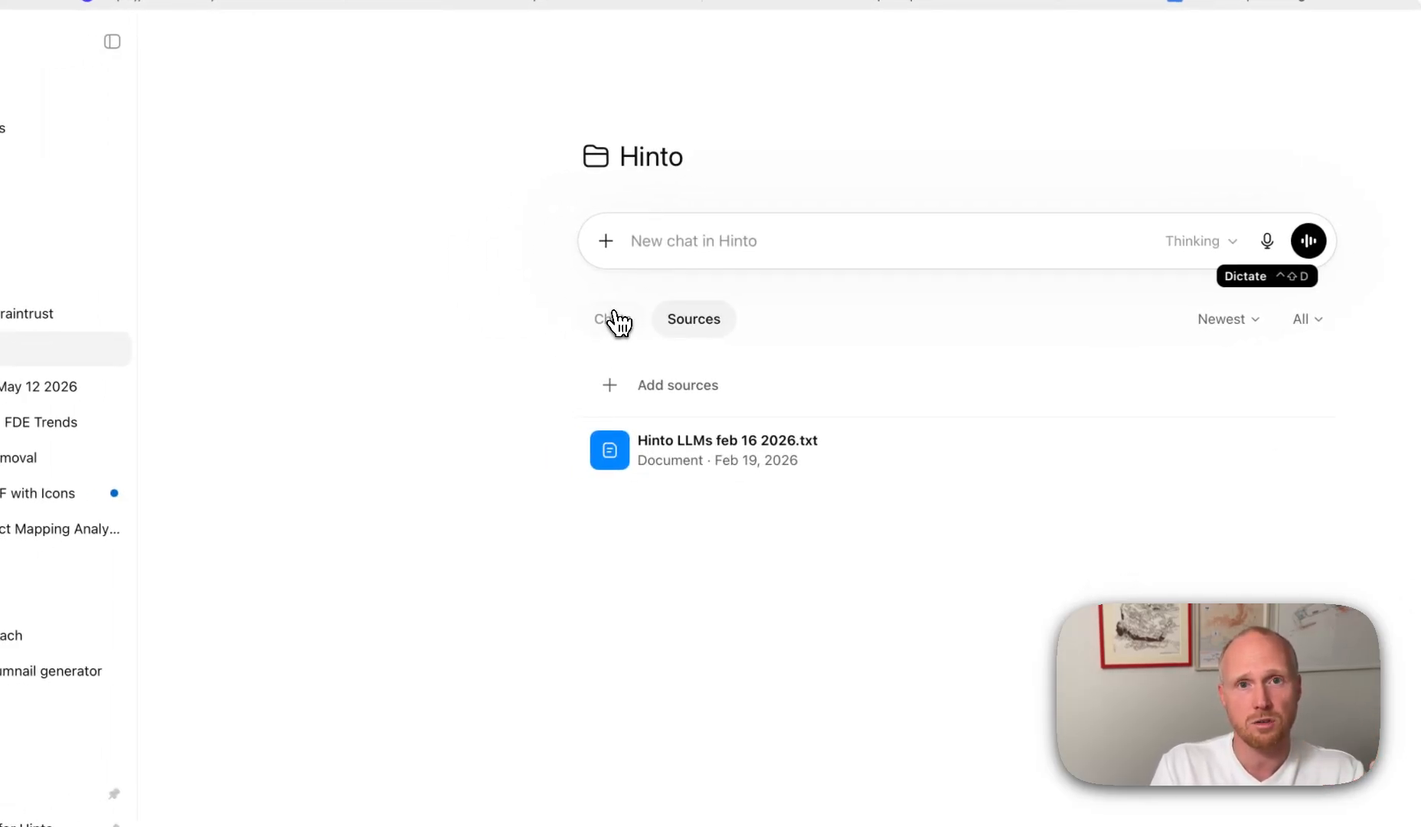
- Show the ChatGPT project's chats again and switch back to the blog's project in Hinto
click(617, 320)
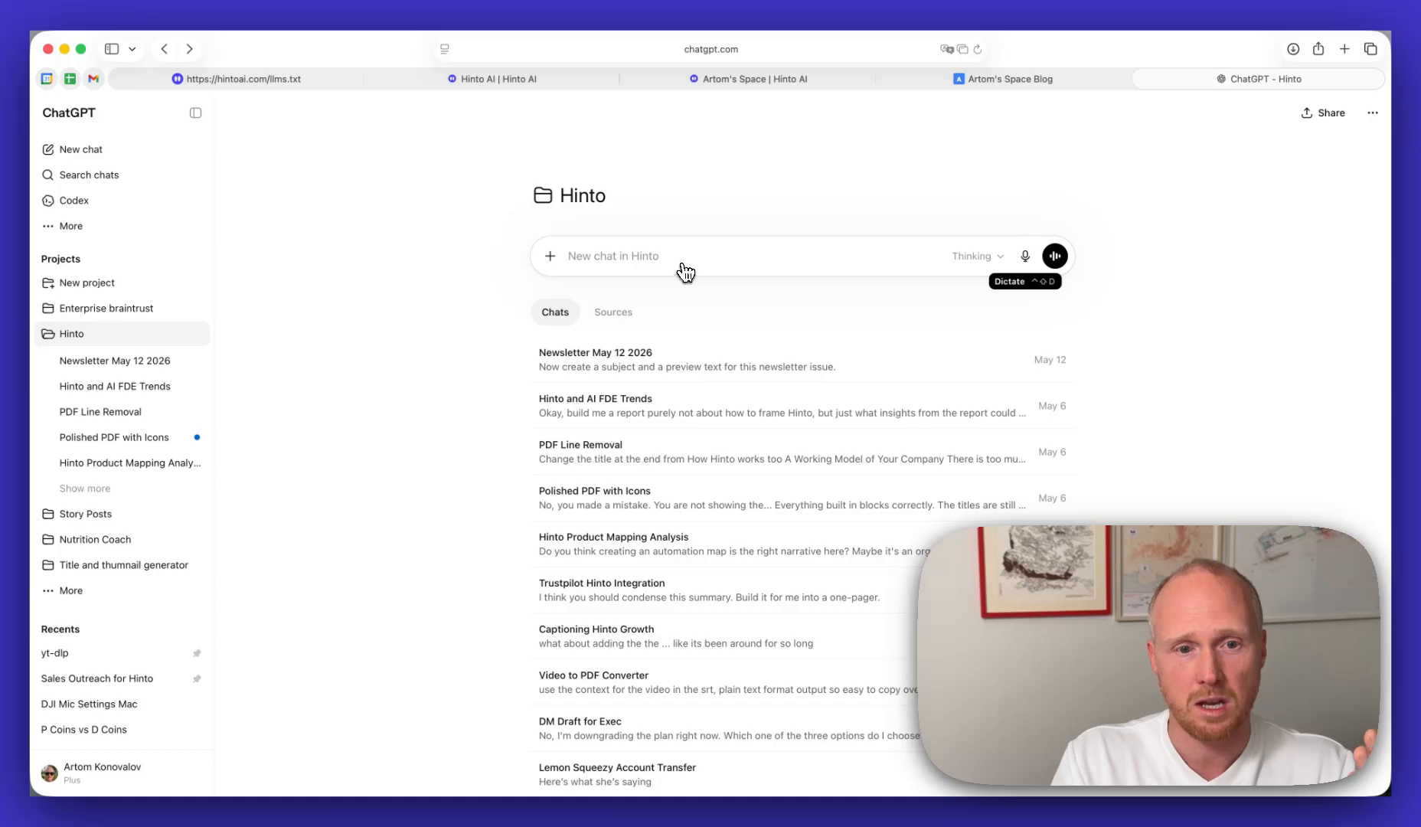
click(777, 83)
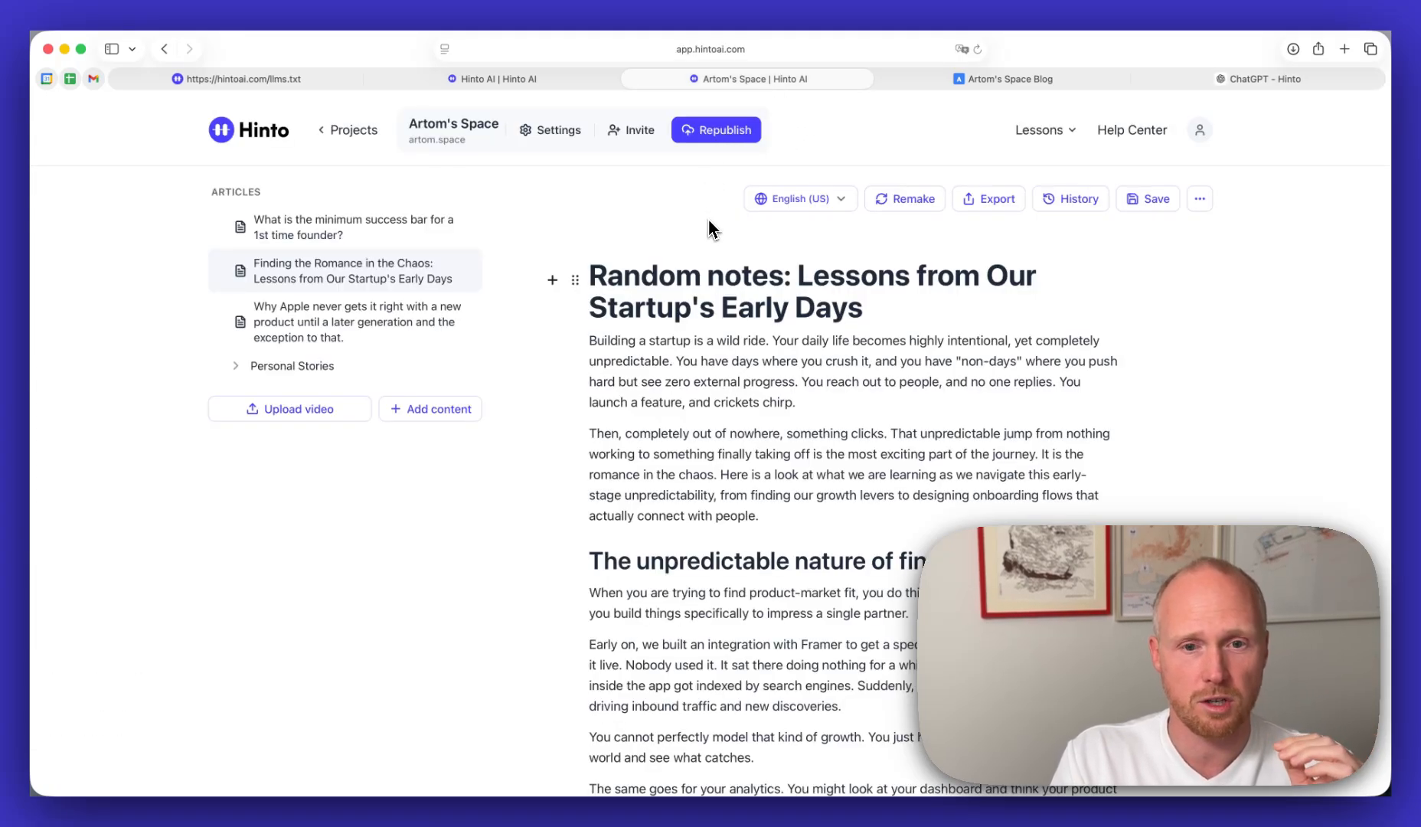
- Open the blog project's publishing layout settings and show the French version of the Hero Section Configuration
click(558, 146)
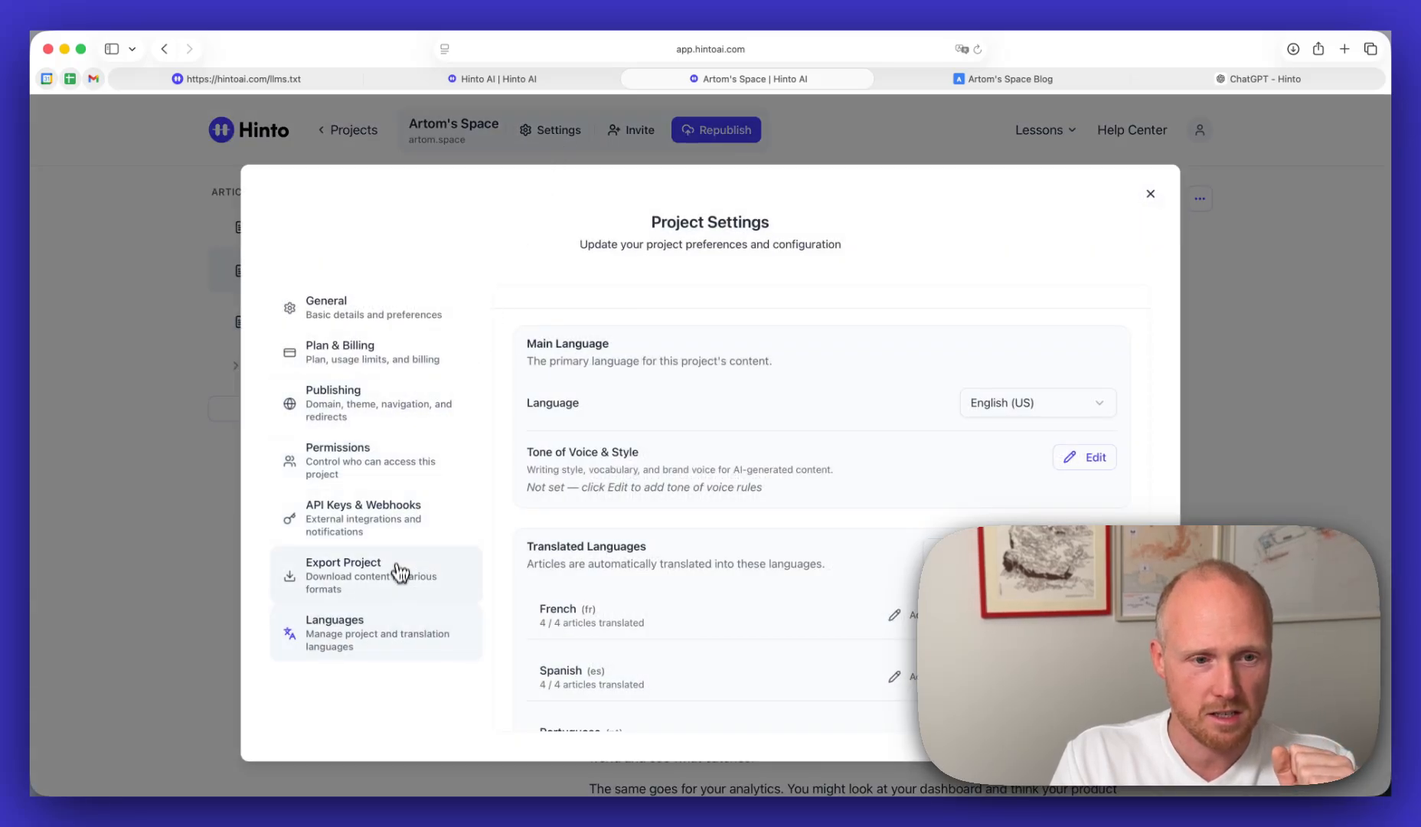
click(392, 419)
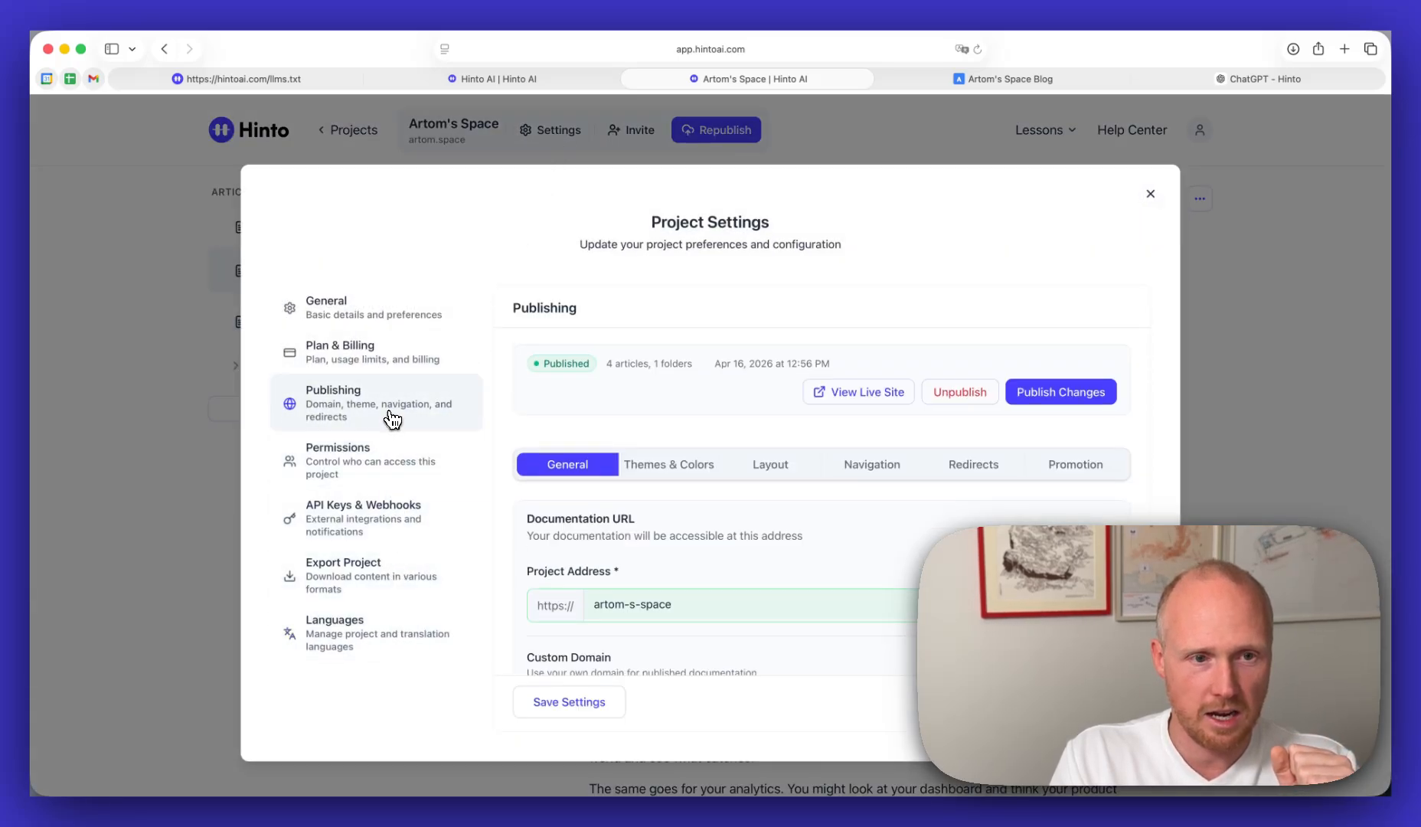
click(772, 467)
scroll(777, 469, down, 5)
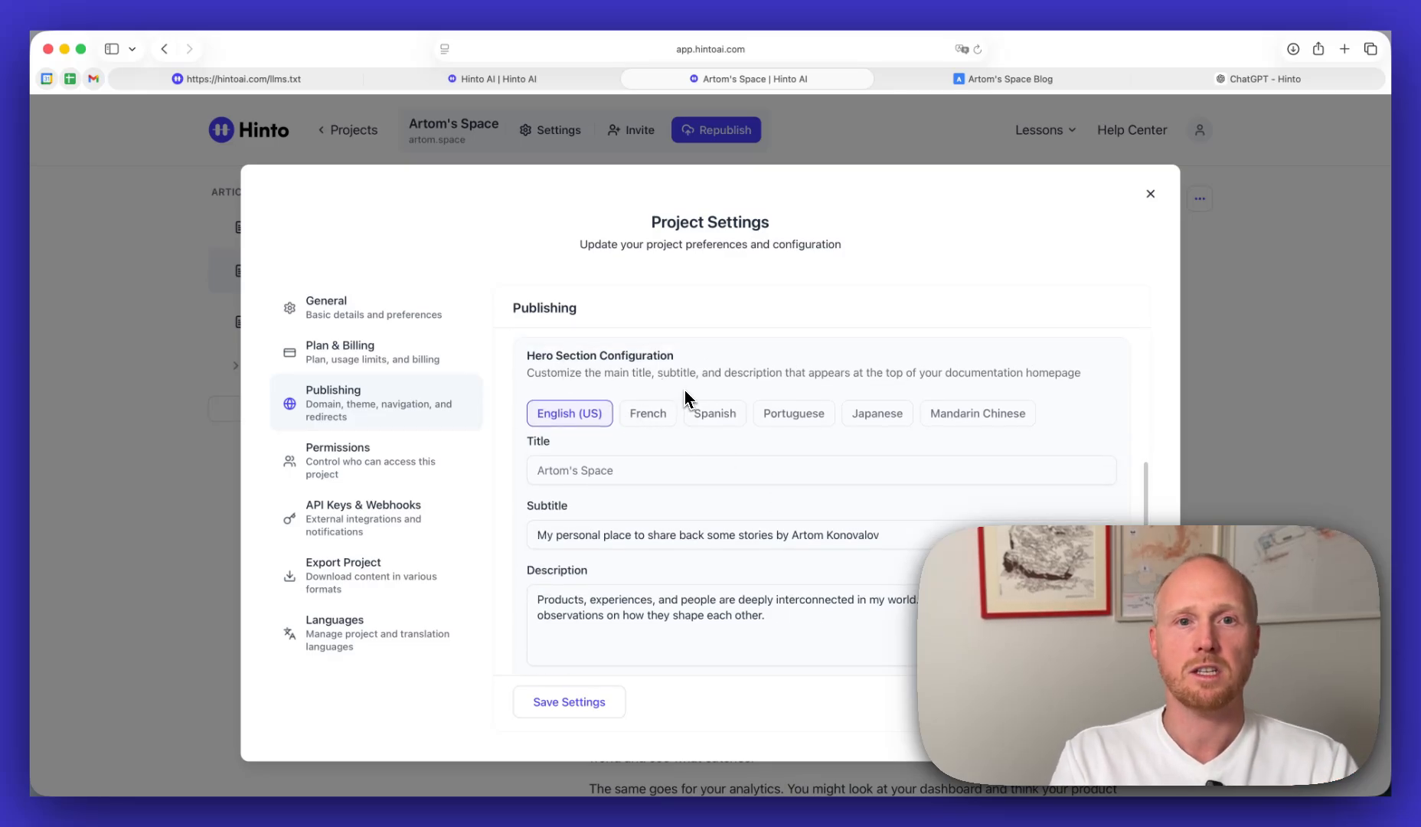
click(666, 413)
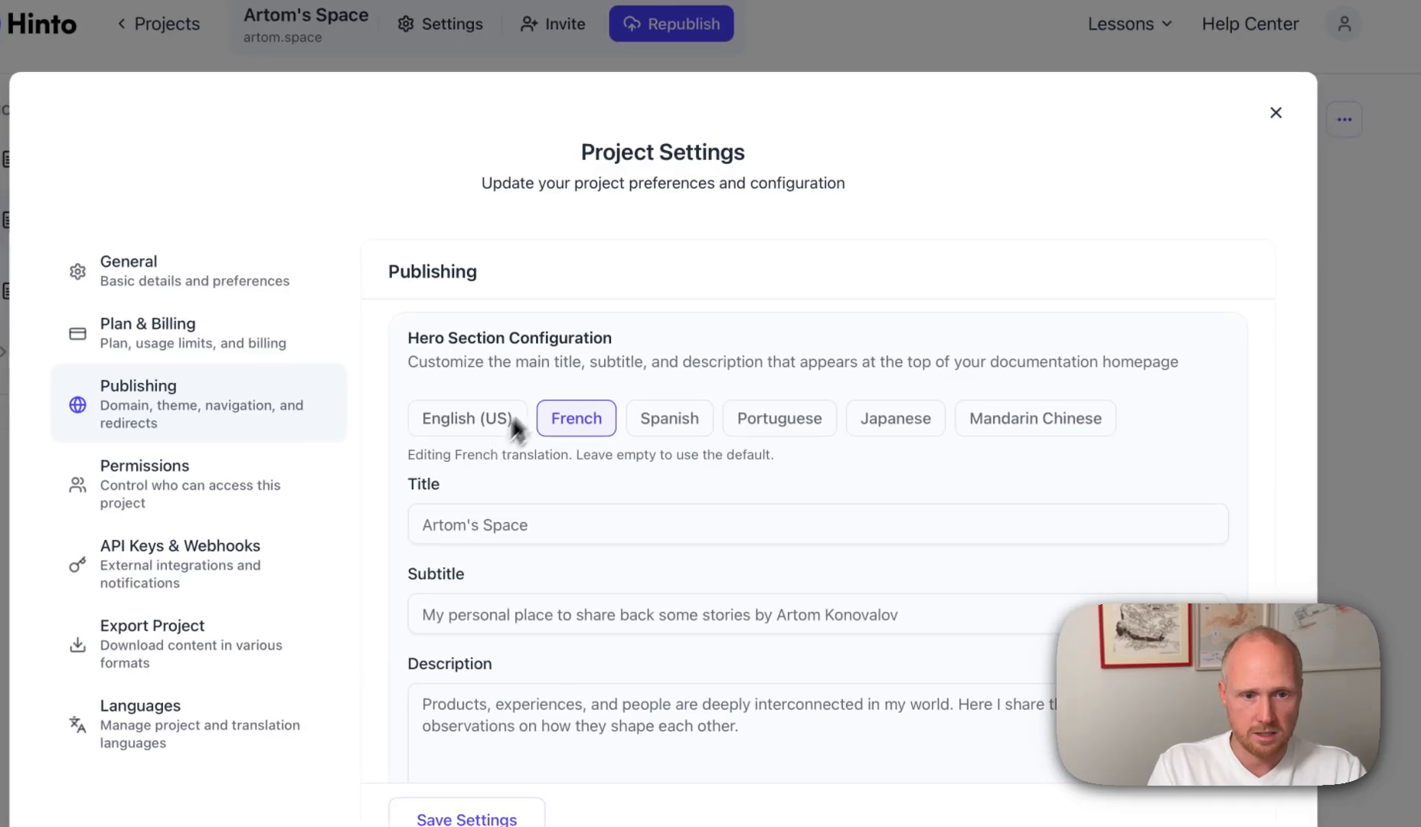
- Copy the Hero Section Configuration heading together with its explanatory sentence
drag(411, 343, 1191, 384)
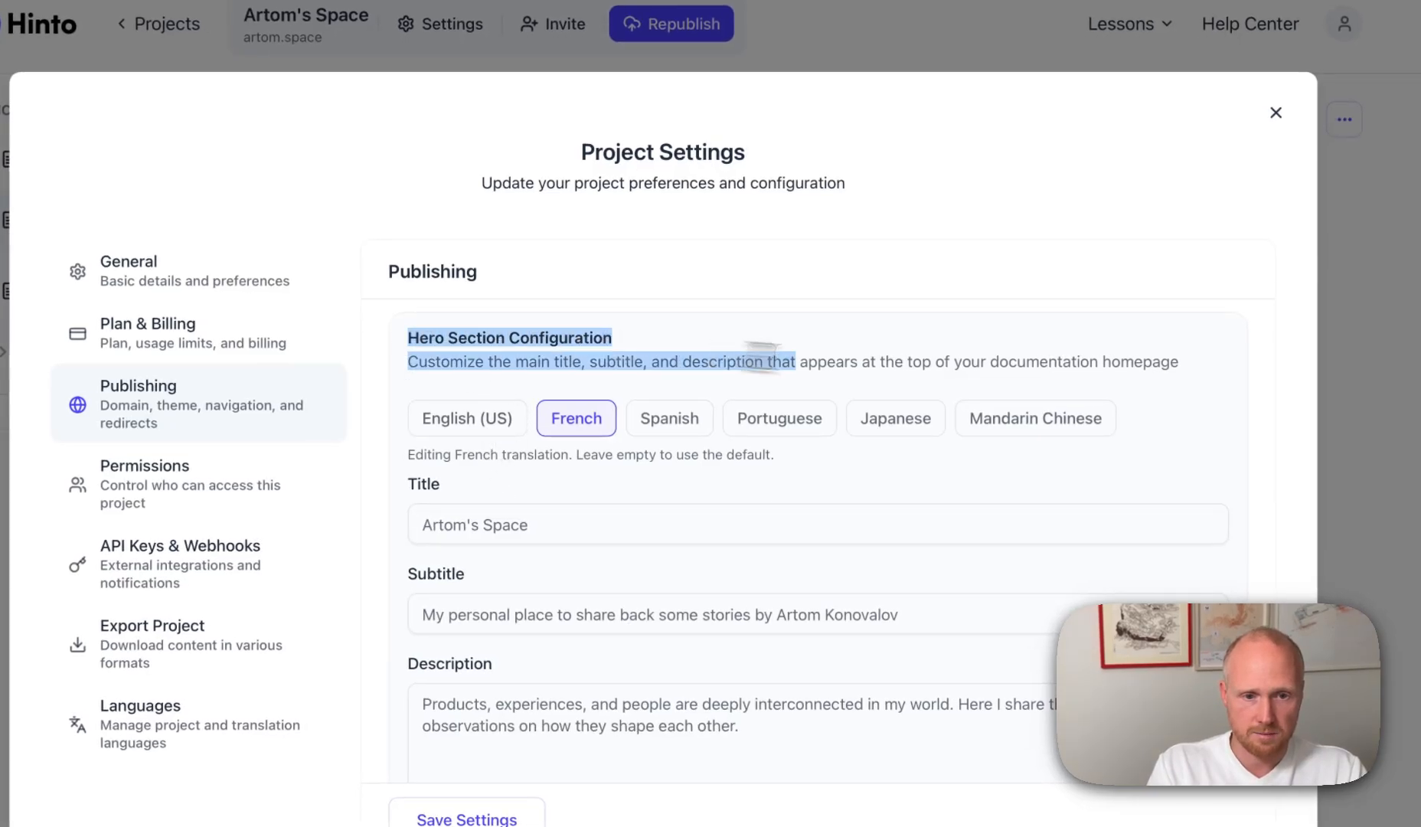
click(1129, 416)
triple_click(932, 425)
click(931, 426)
drag(1117, 396, 475, 351)
key(super+c)
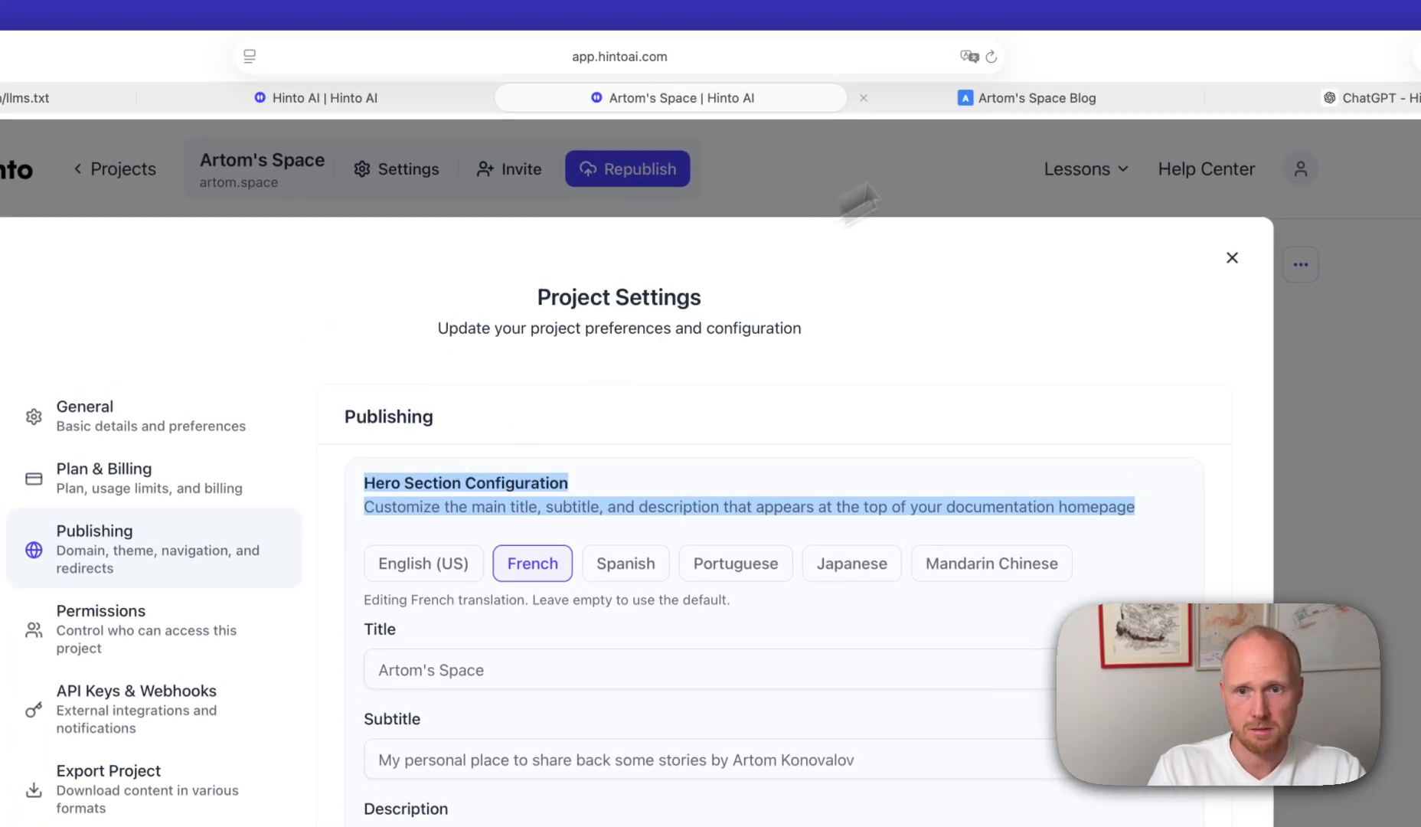
- Switch to ChatGPT's Hinto project and send the copied text in a new chat, preceded by "Create these things for me in German" and a blank line
click(1366, 91)
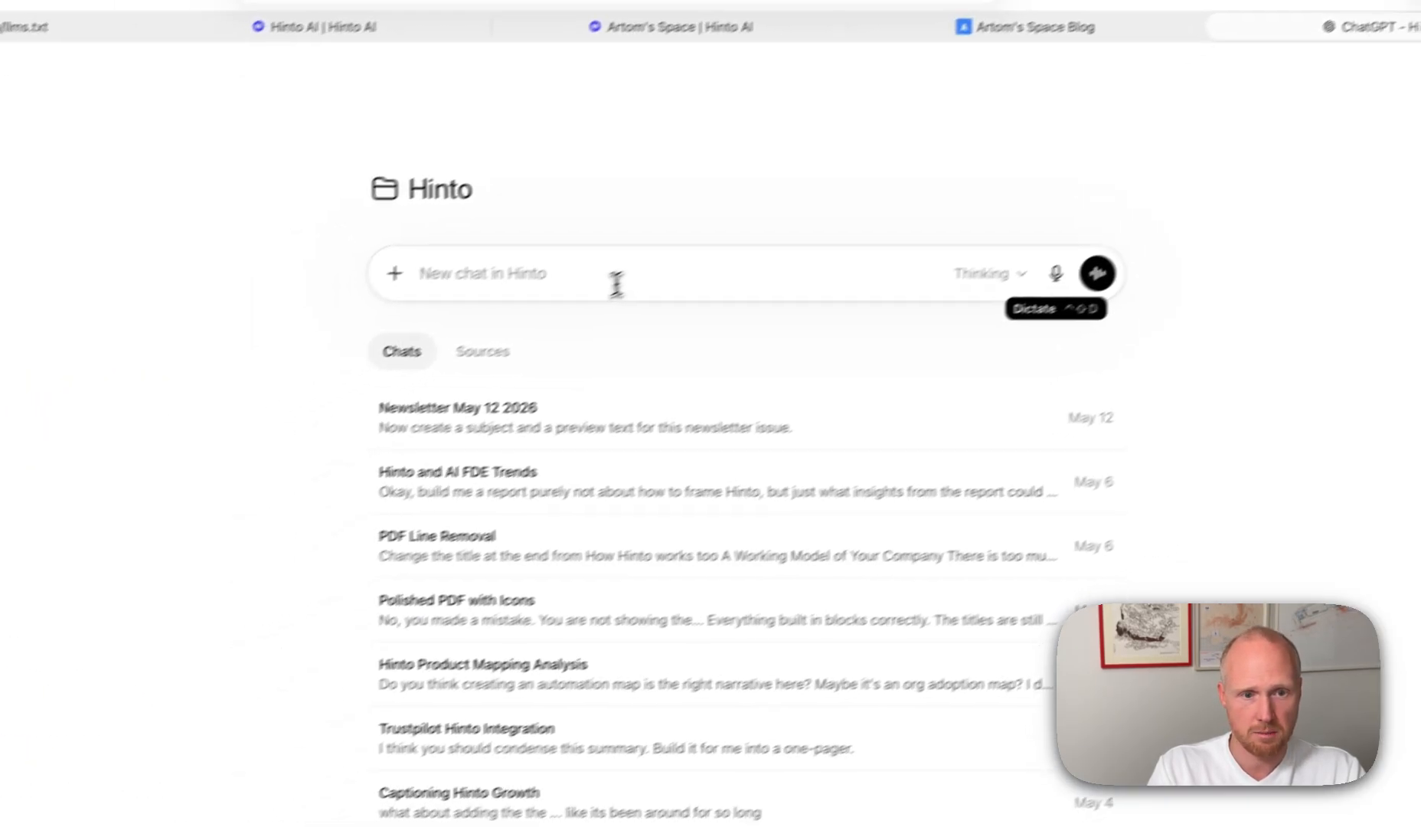
click(510, 354)
key(super+v)
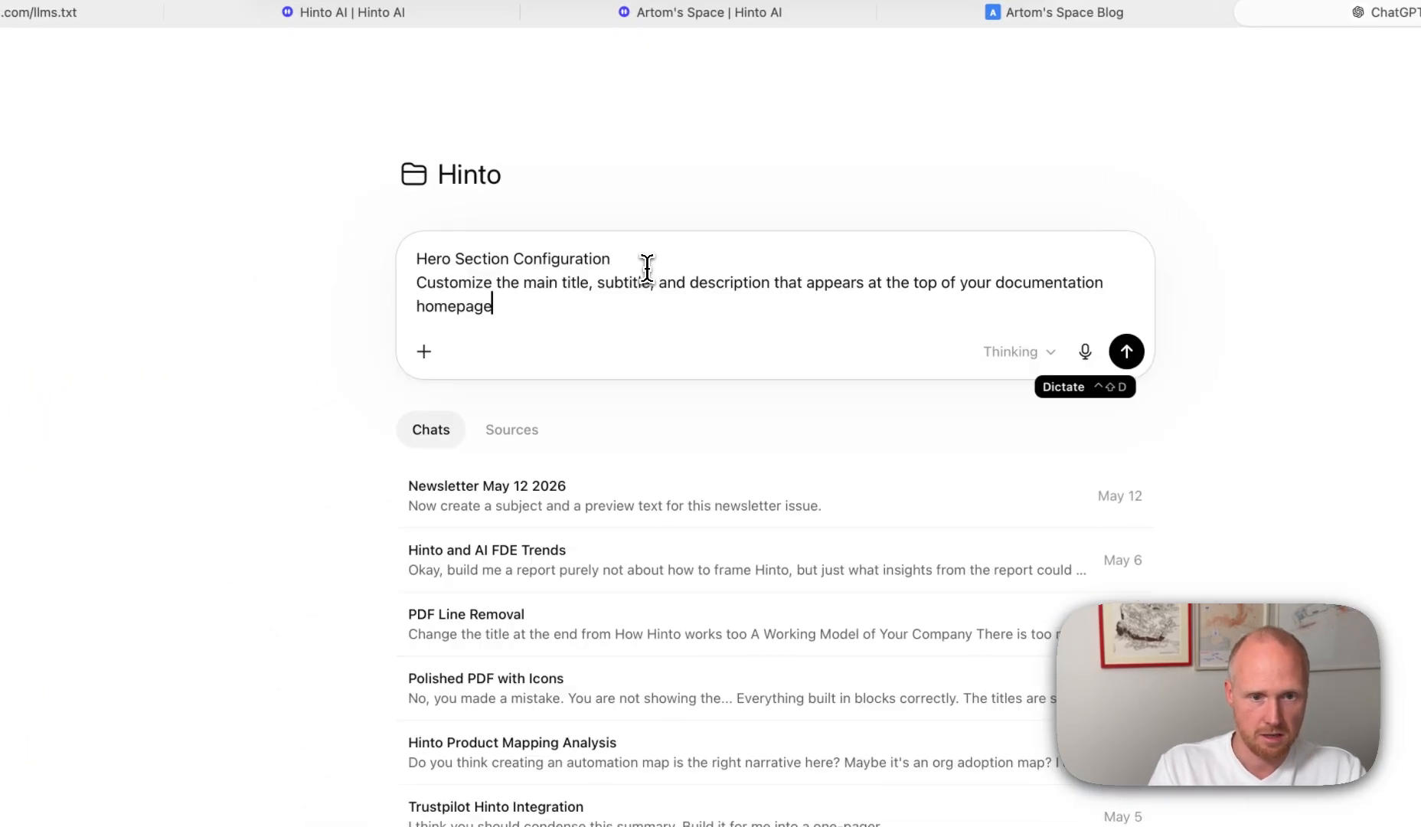
click(418, 261)
key(shift+Return)
key(shift+Return)
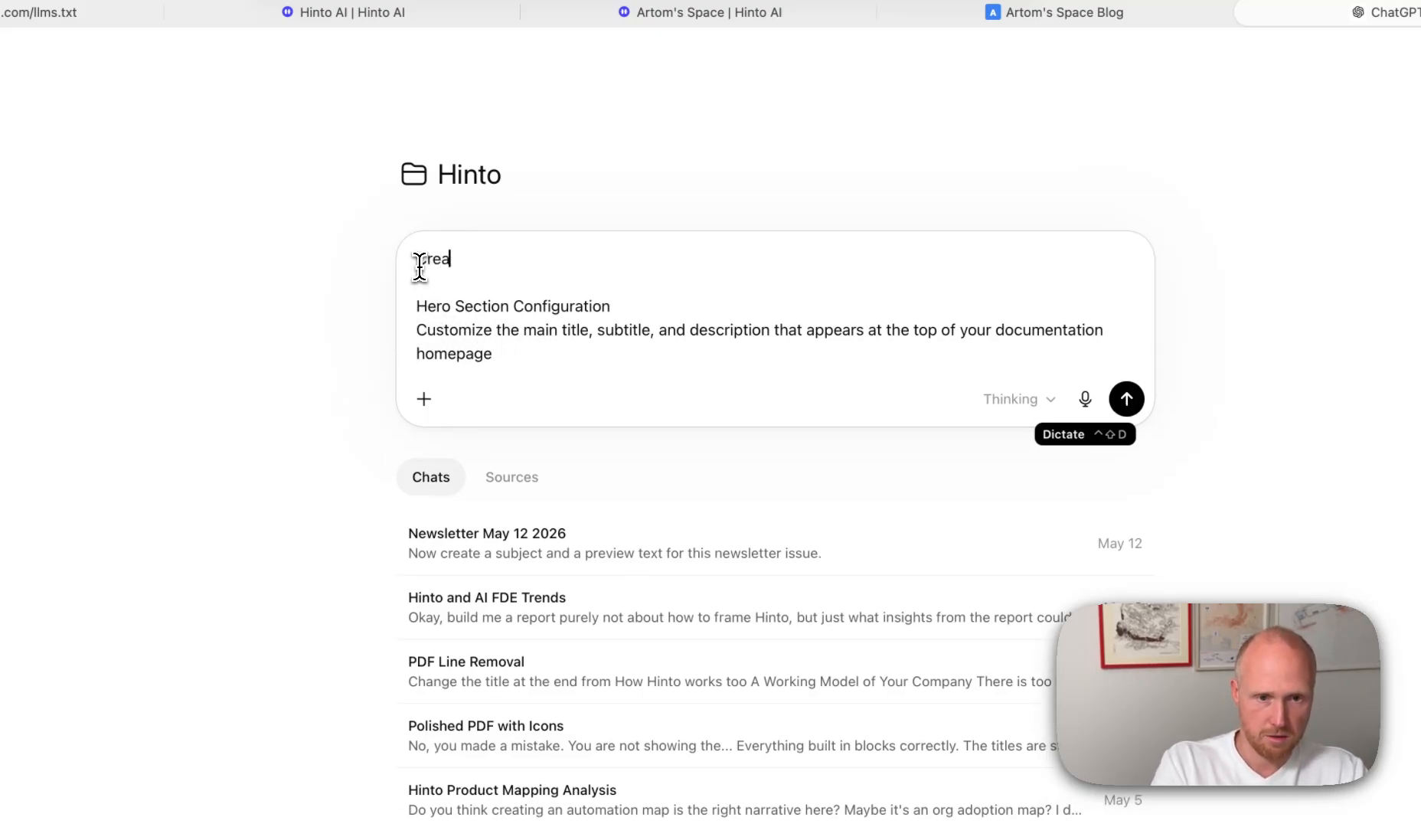
key(BackSpace)
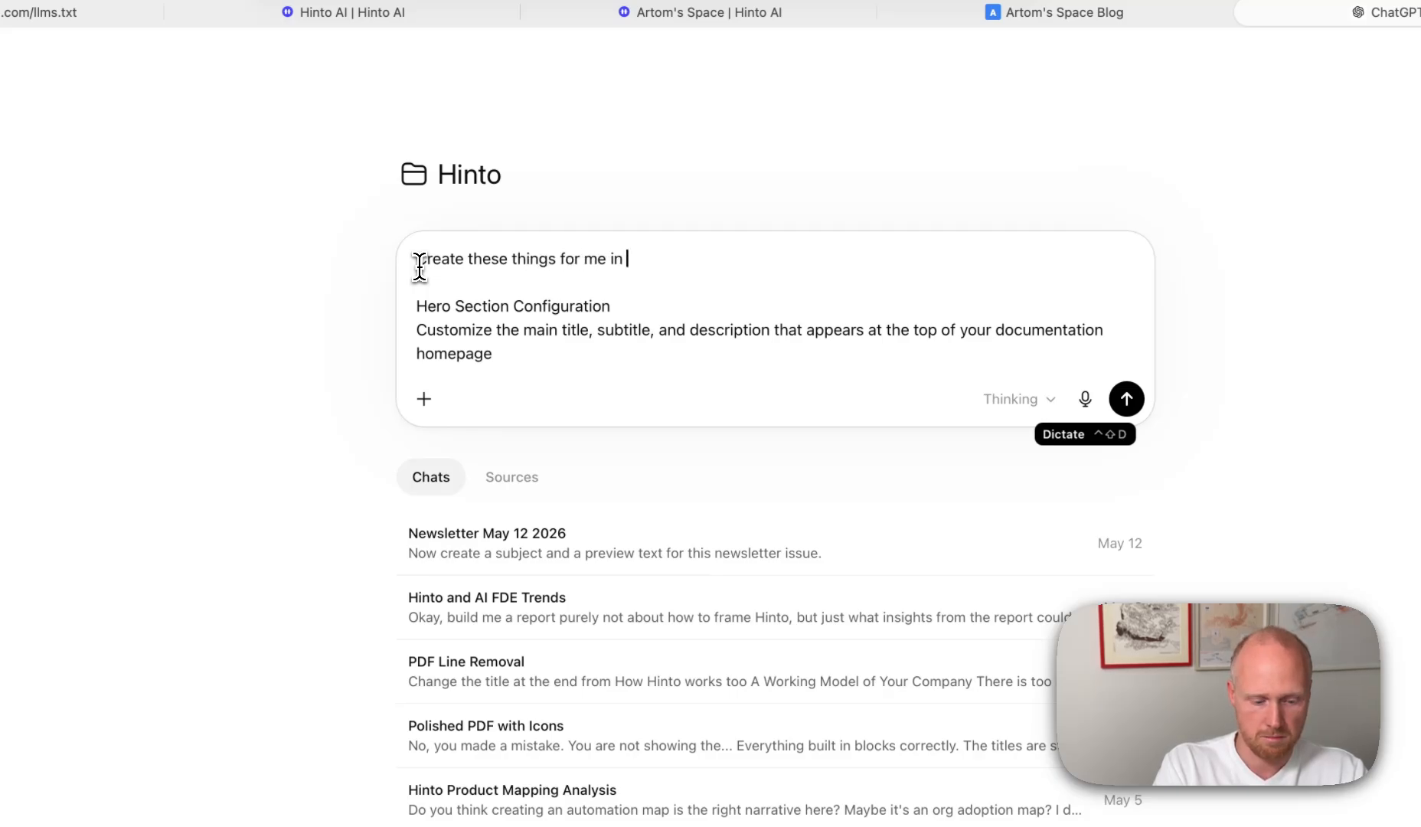
text(an)
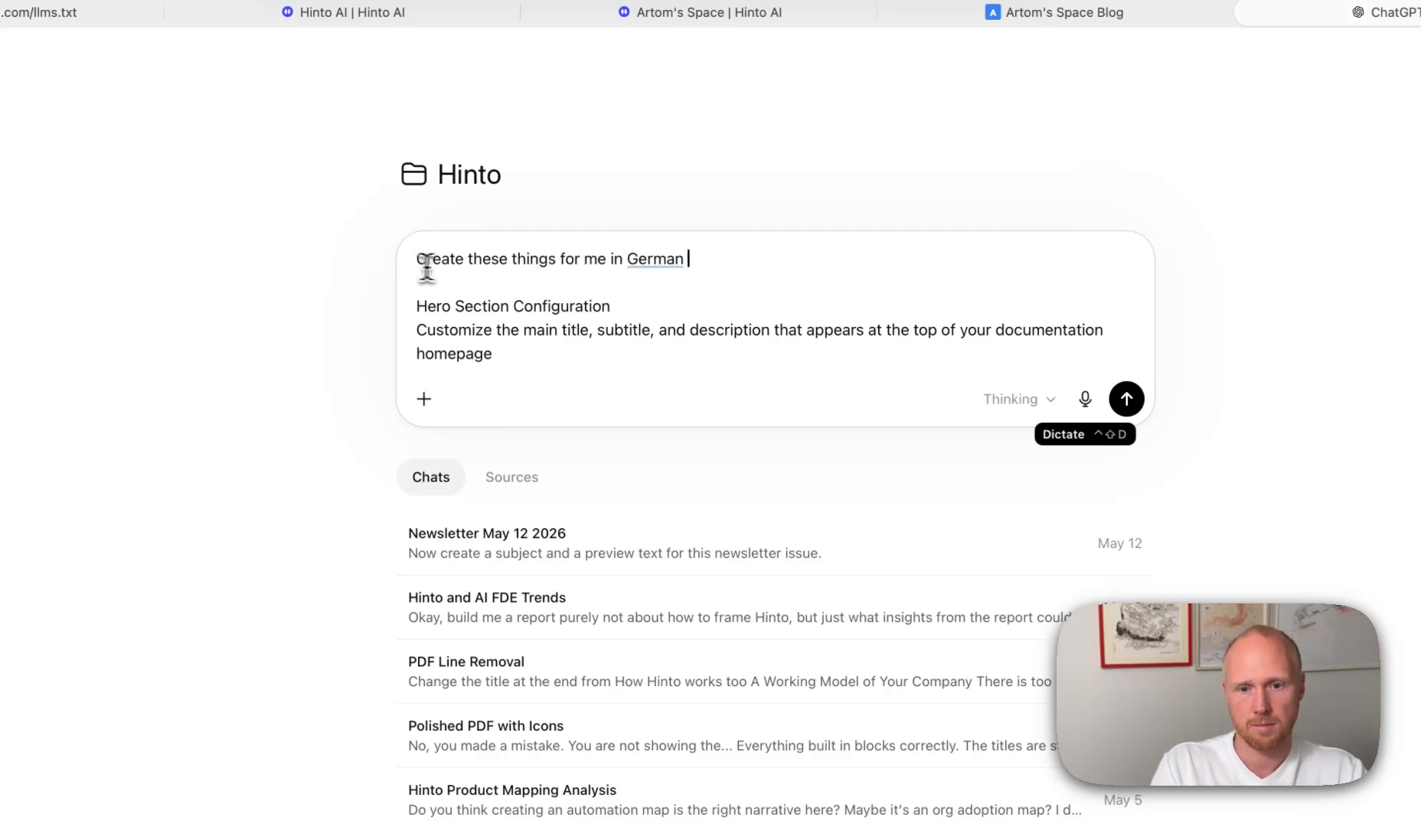
click(1126, 398)
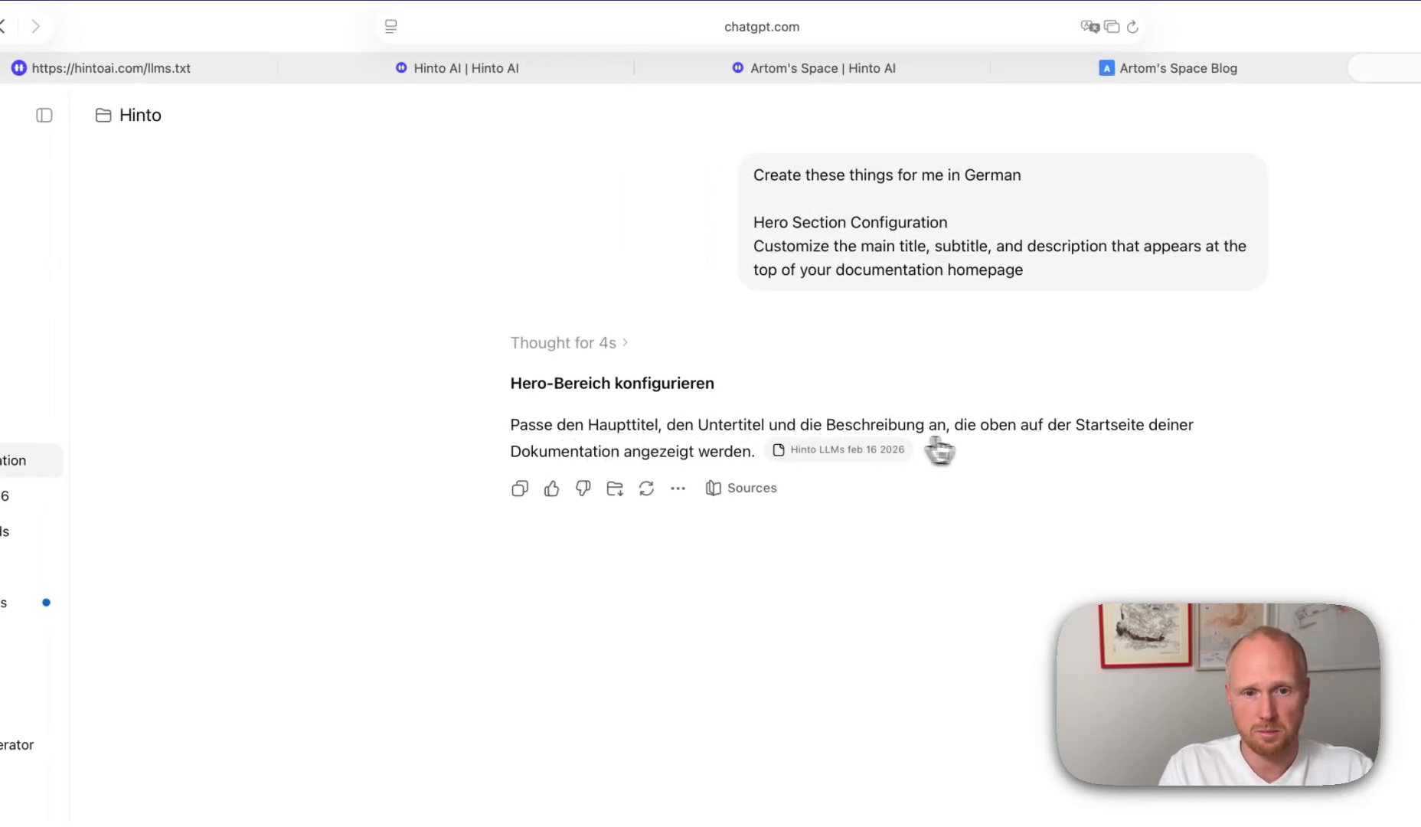
- Check the reply's cited source file, then compare Hinto's French and Spanish hero section fields with the published blog
mouse_move(850, 457)
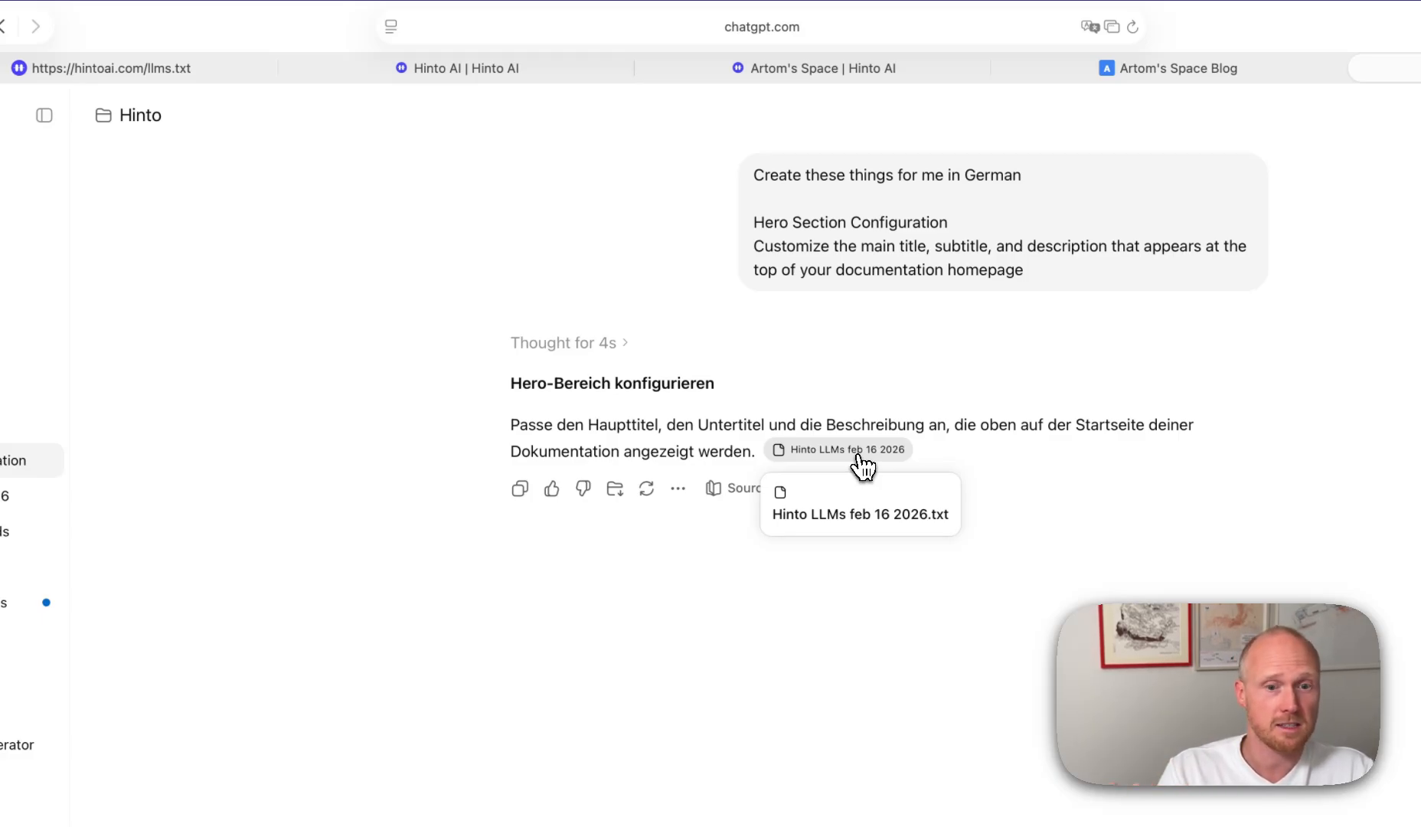
click(813, 65)
click(756, 479)
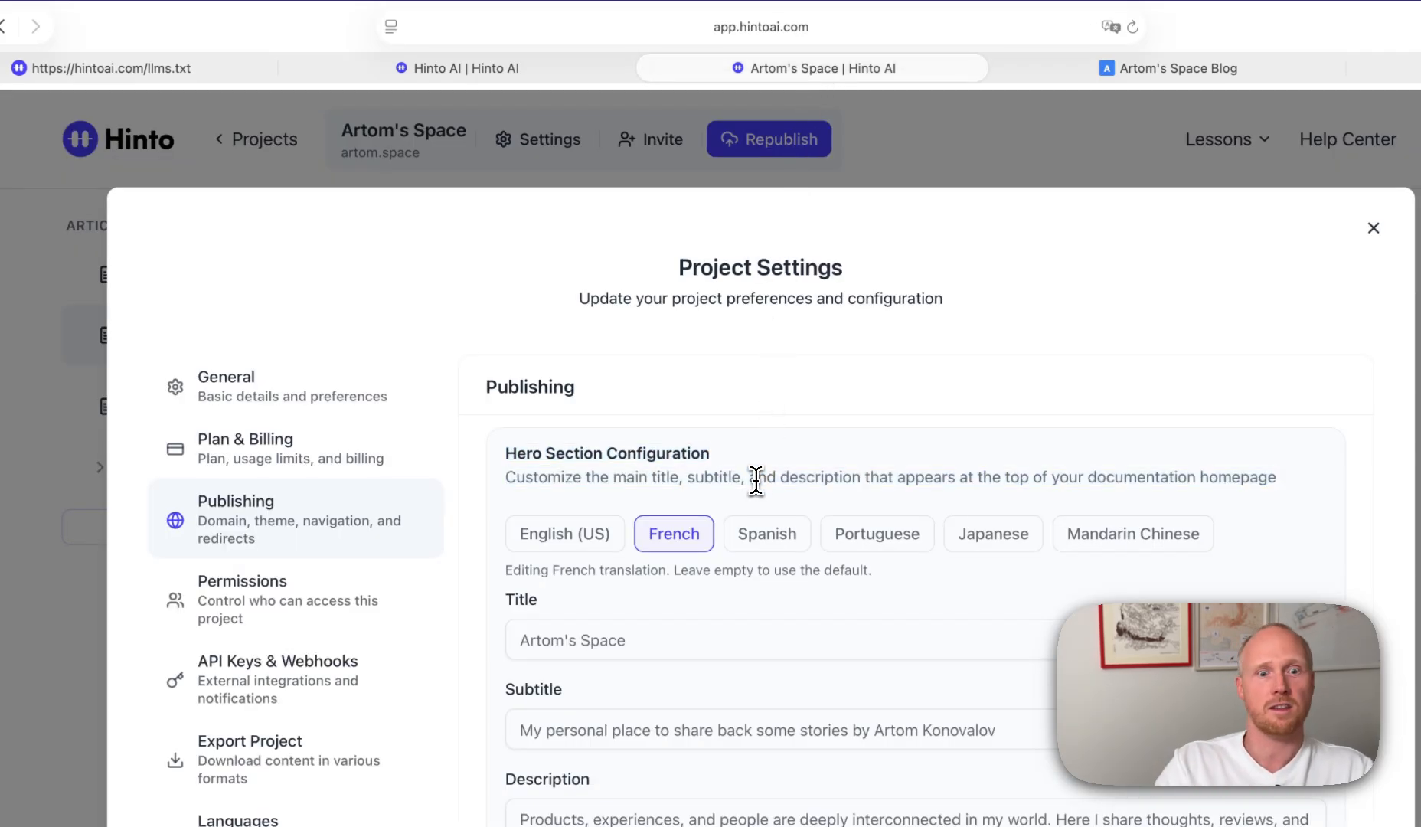
scroll(741, 653, down, 4)
scroll(742, 652, up, 2)
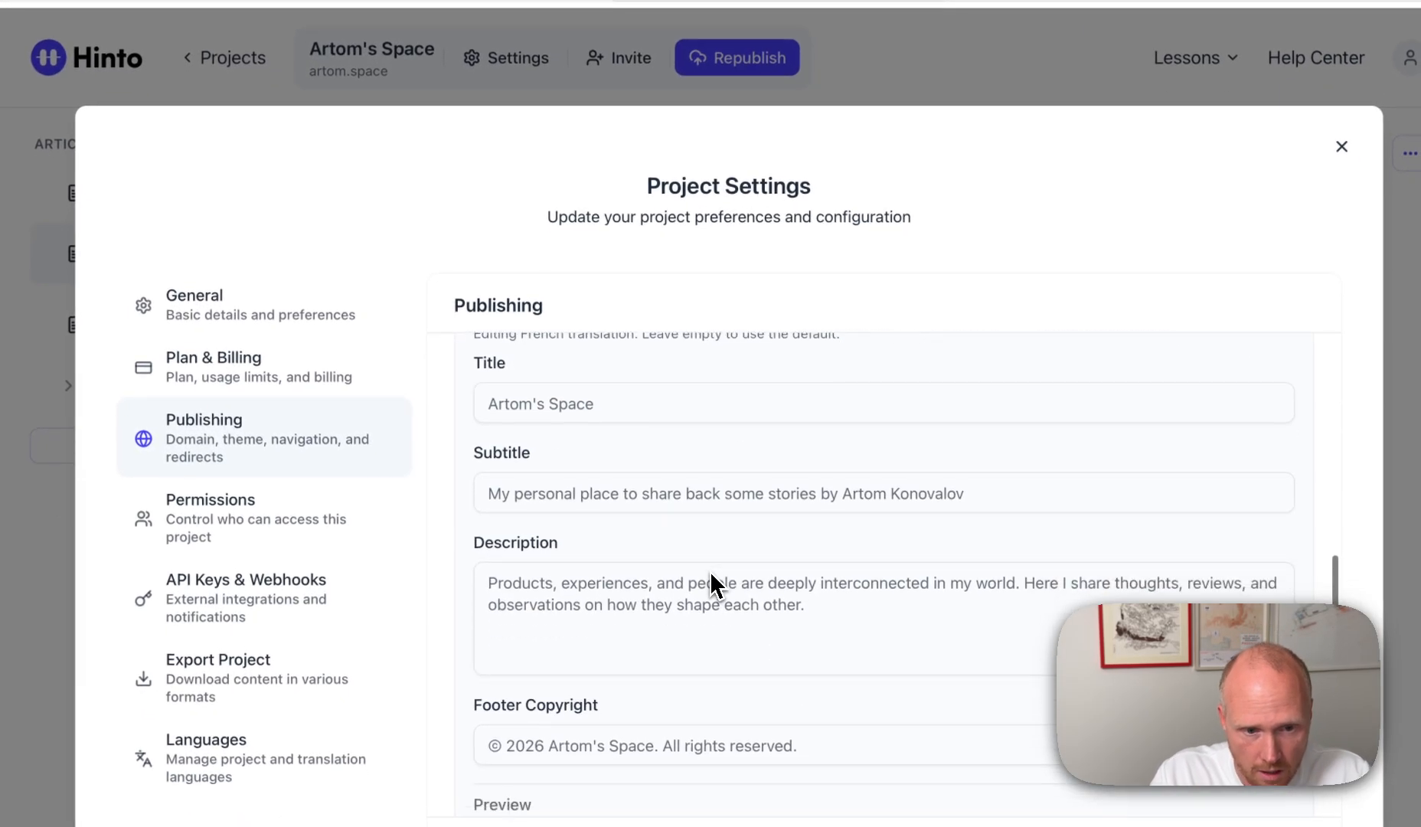
scroll(710, 570, up, 1)
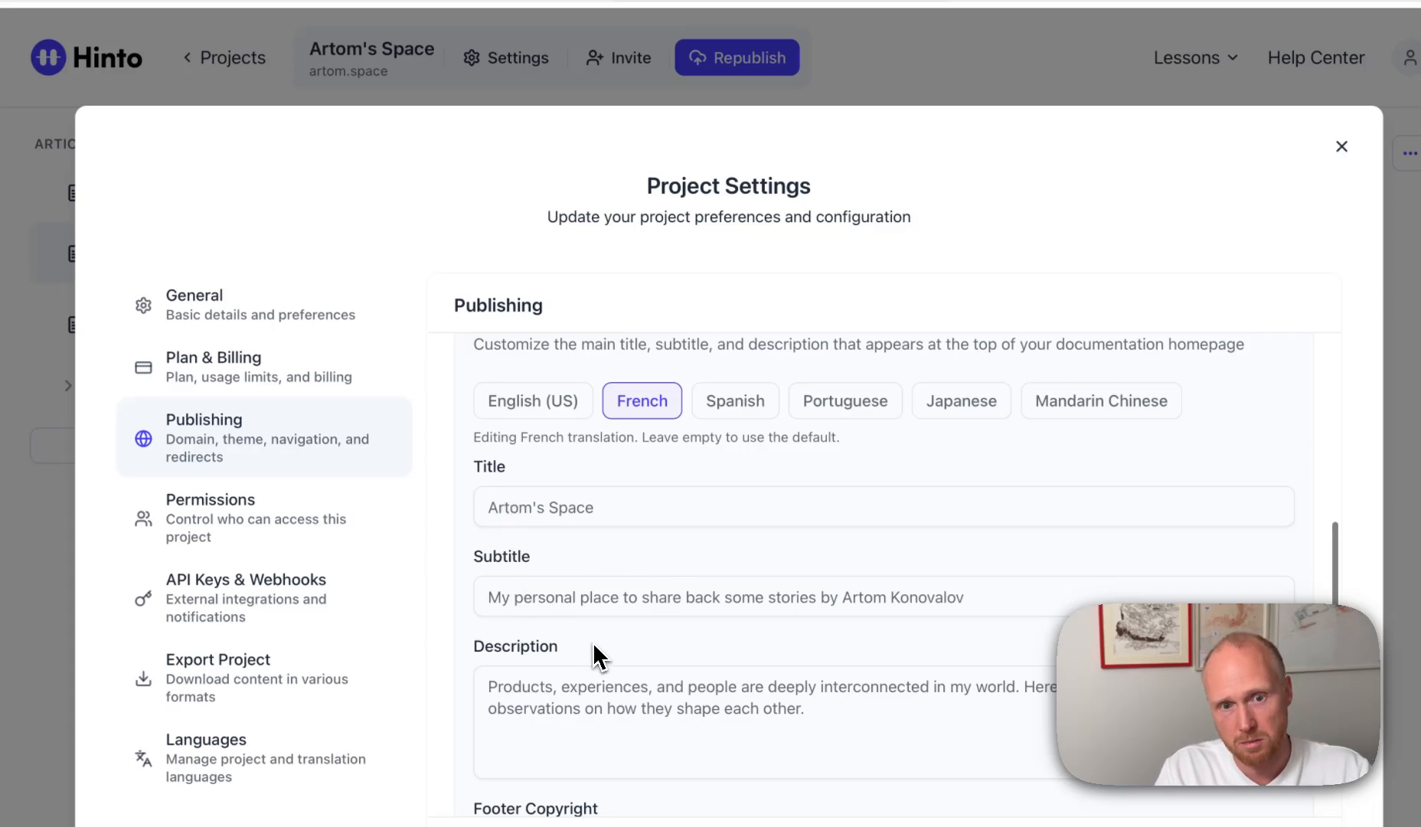
click(748, 412)
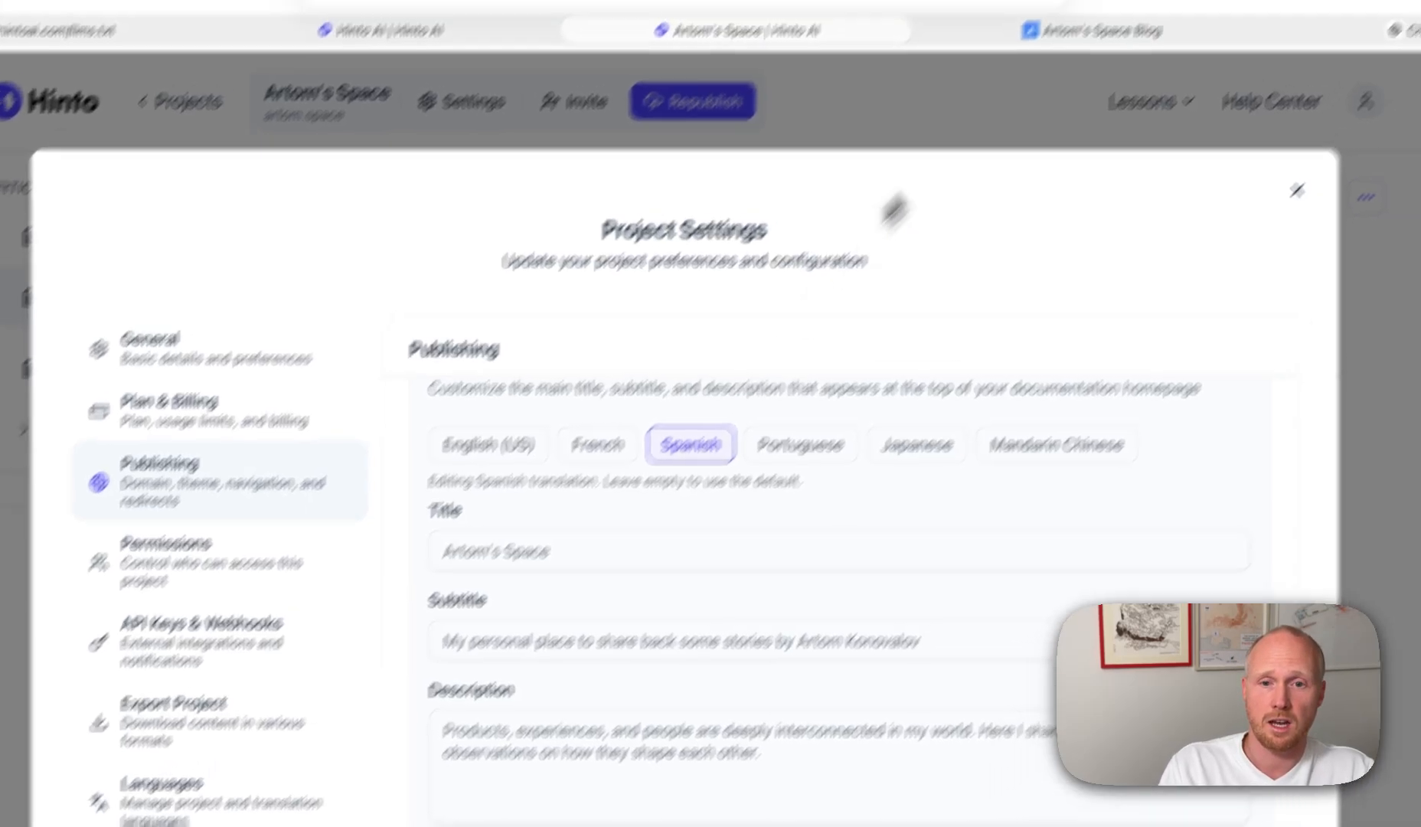
click(1095, 25)
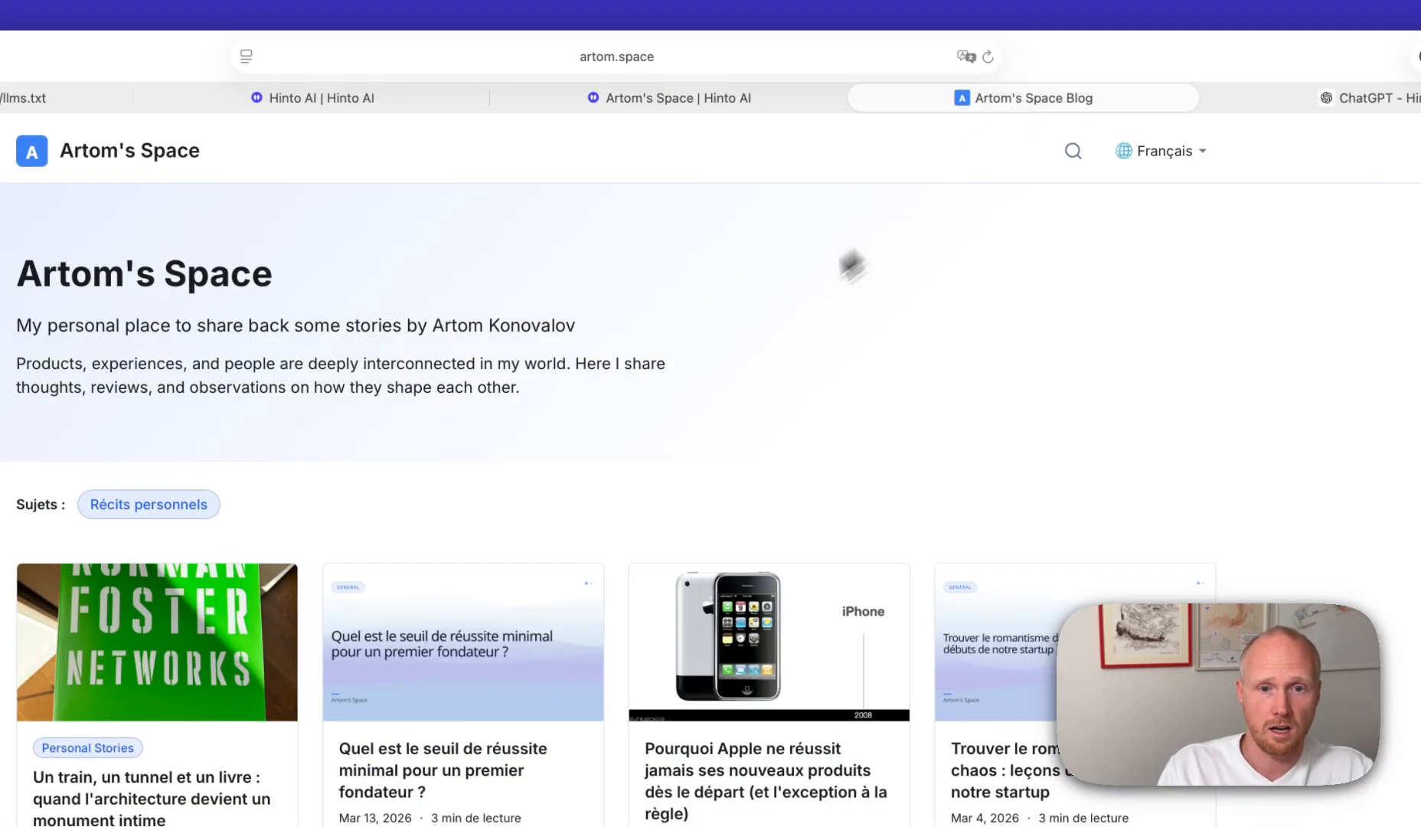
- Return to the ChatGPT conversation and send the follow-up "great optimize this for best practice SEO in 2026"
click(1378, 98)
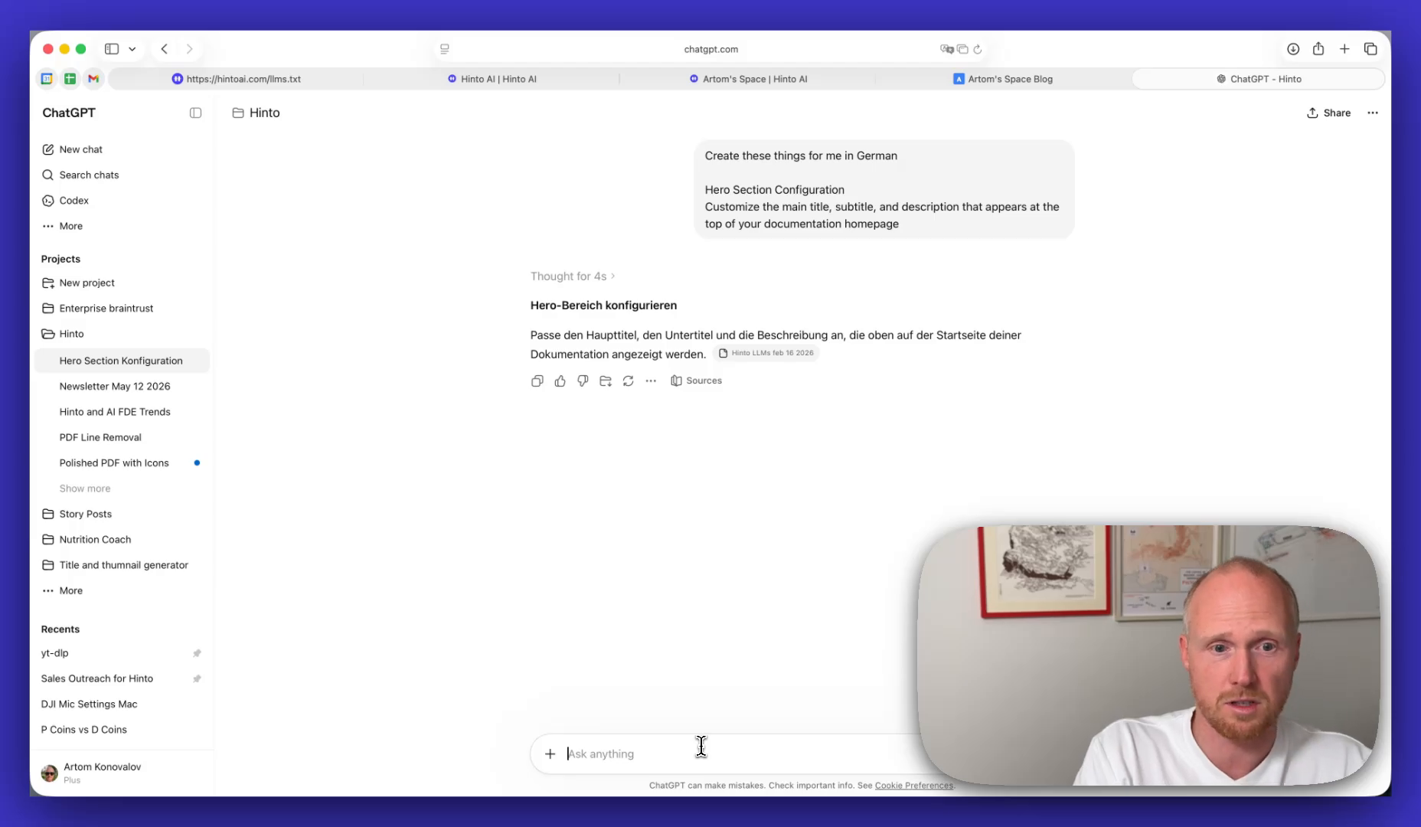
text(great opt)
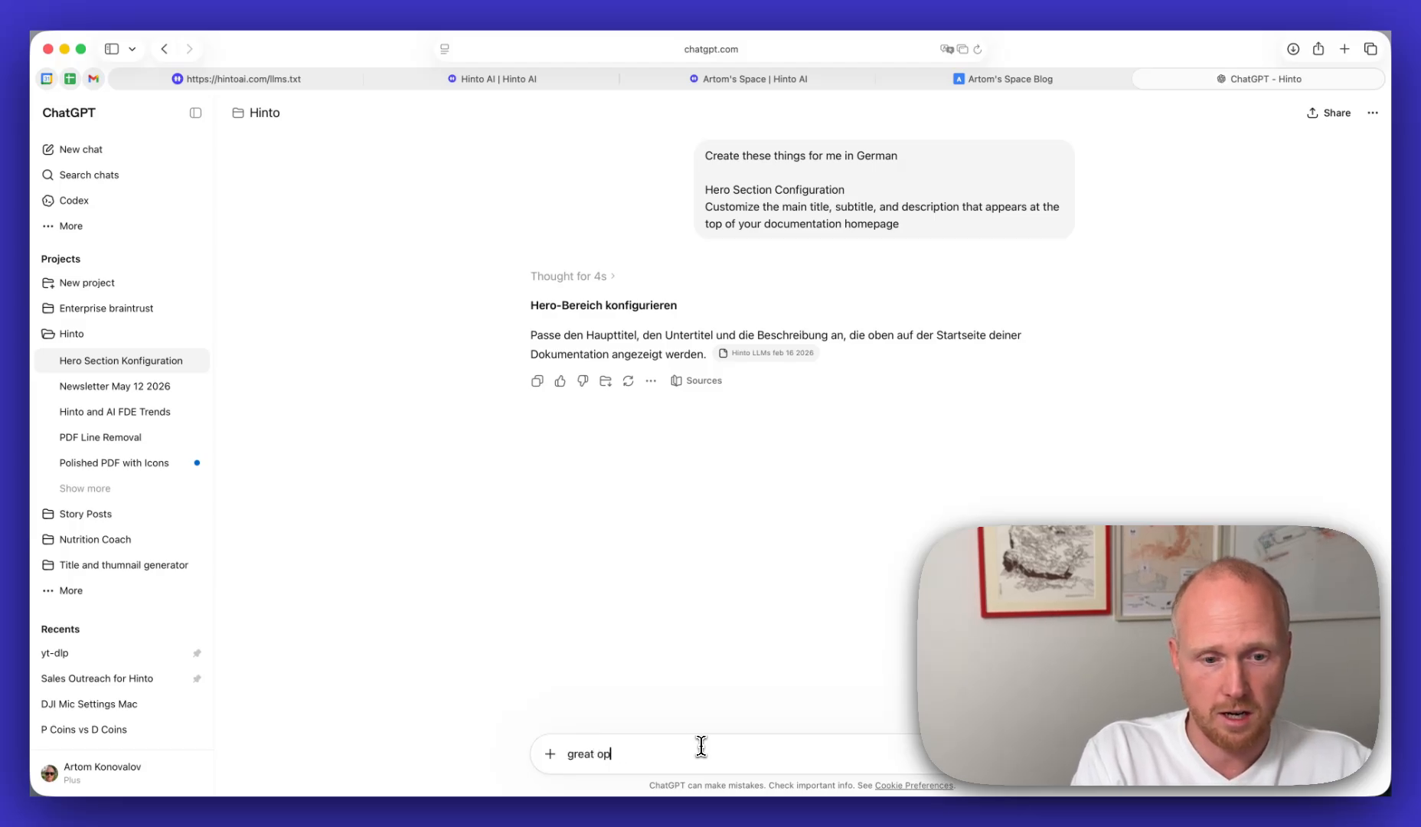
text(imize this)
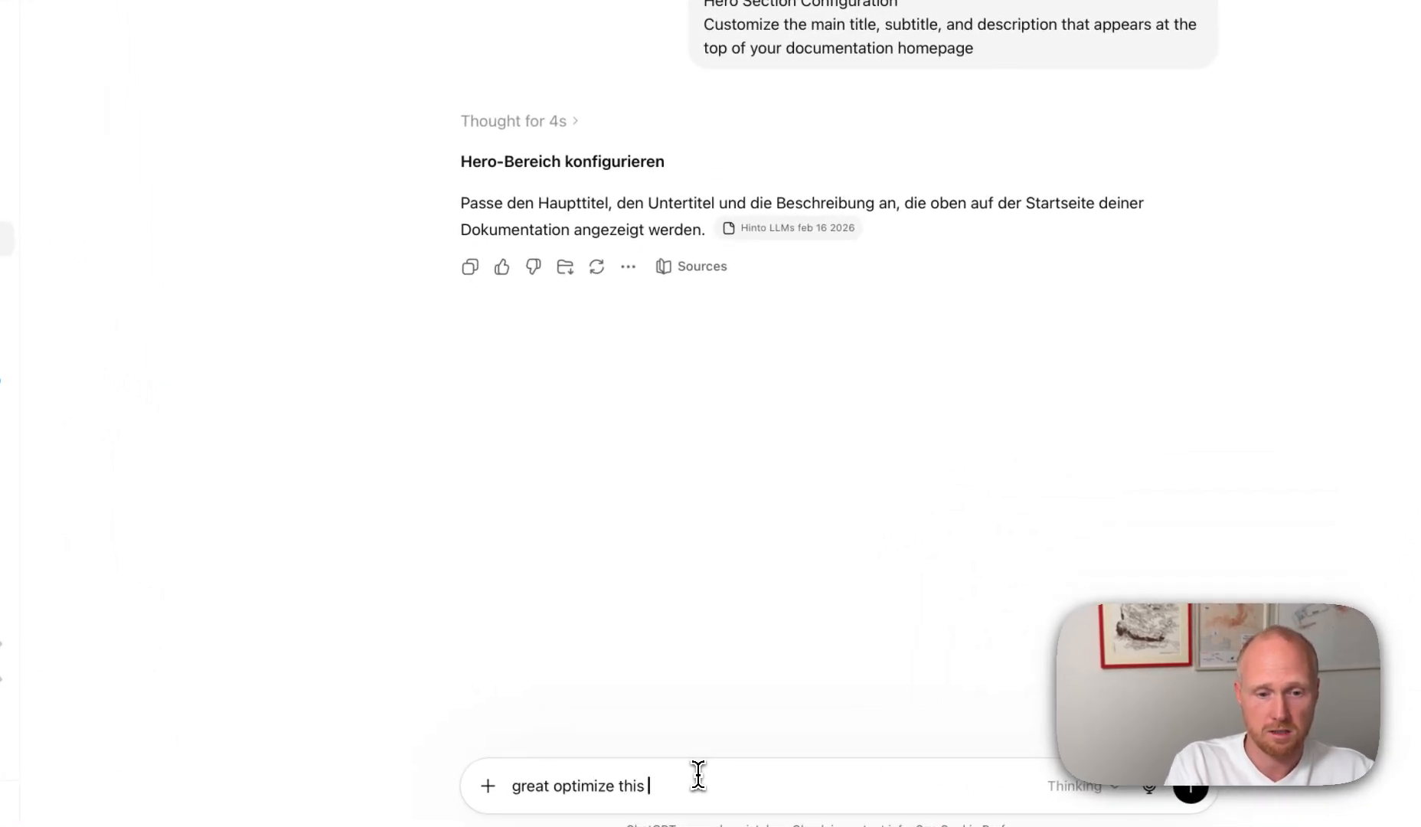
text( for best practice)
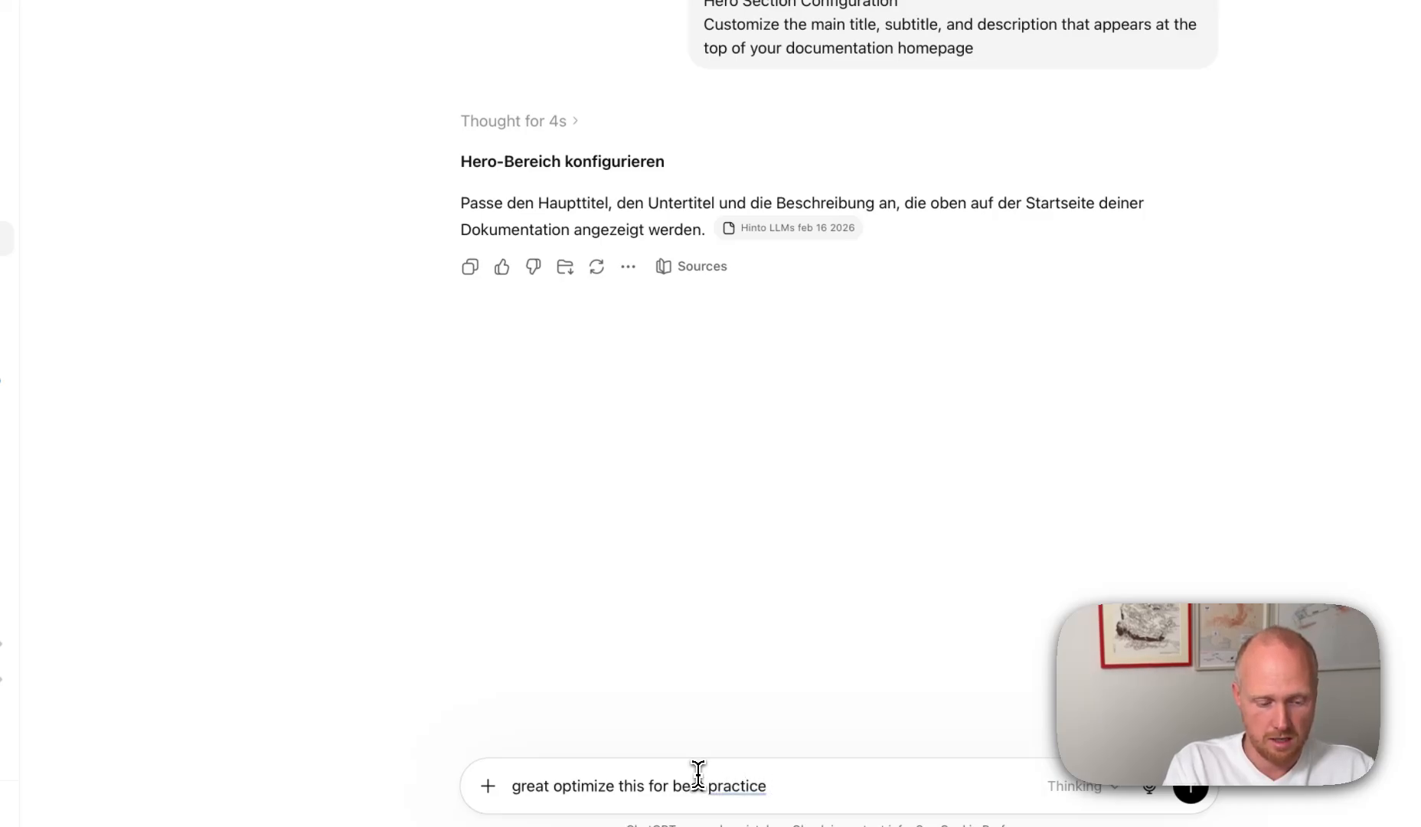
text( SEO in 2026)
key(Return)
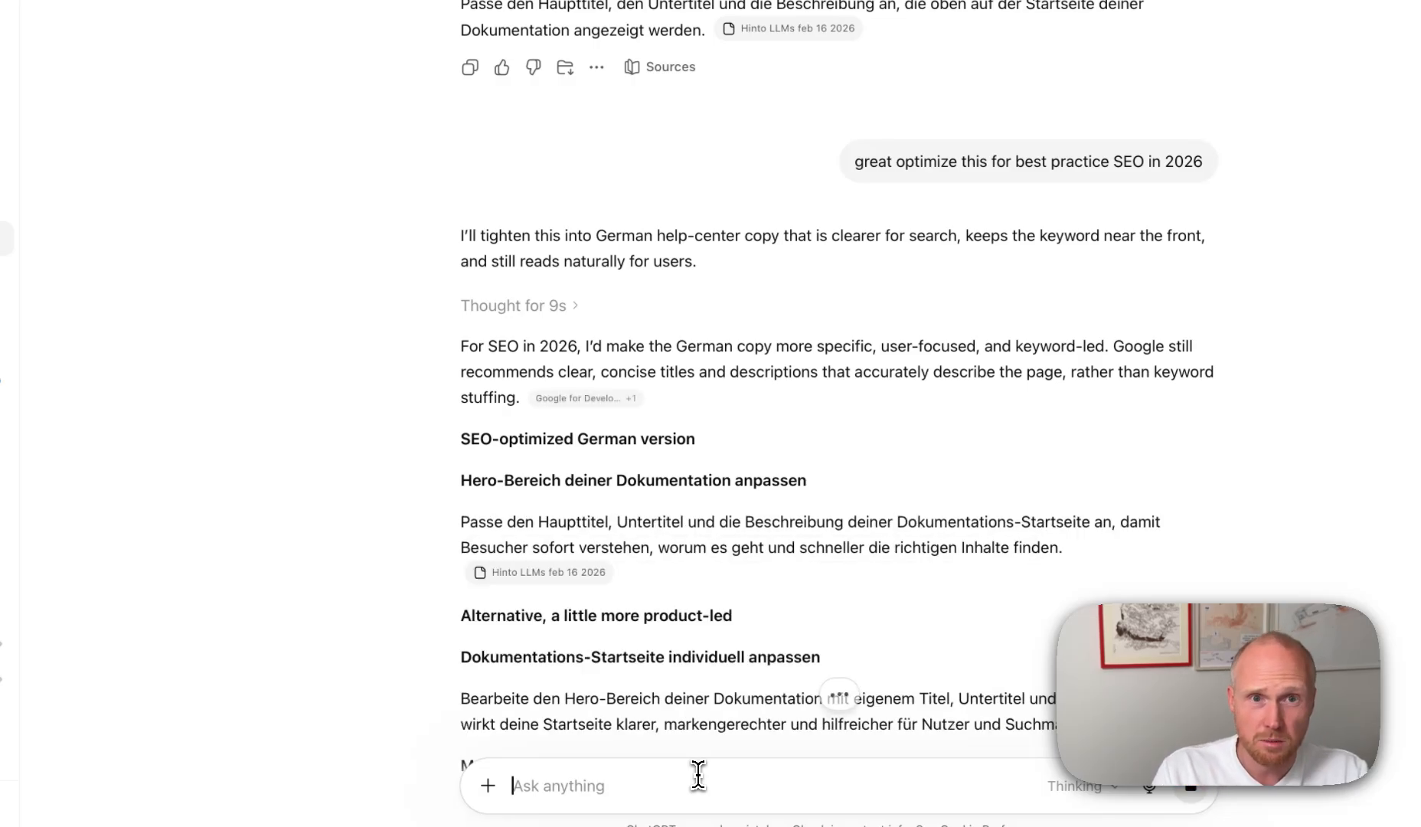
- Read through ChatGPT's SEO-optimized German version, its product-led alternative and the recommended pick
scroll(698, 775, down, 8)
scroll(698, 775, up, 4)
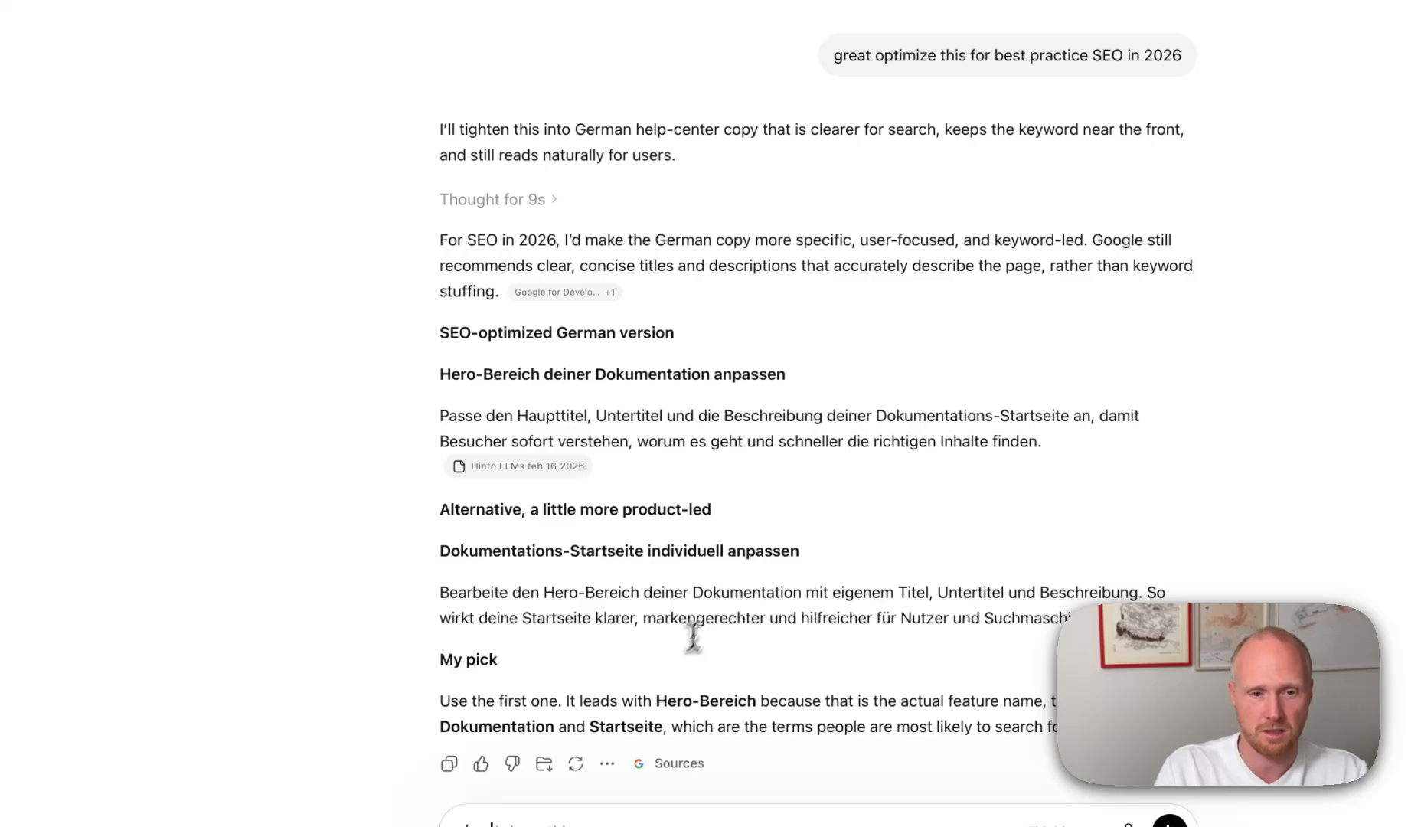
scroll(697, 425, down, 1)
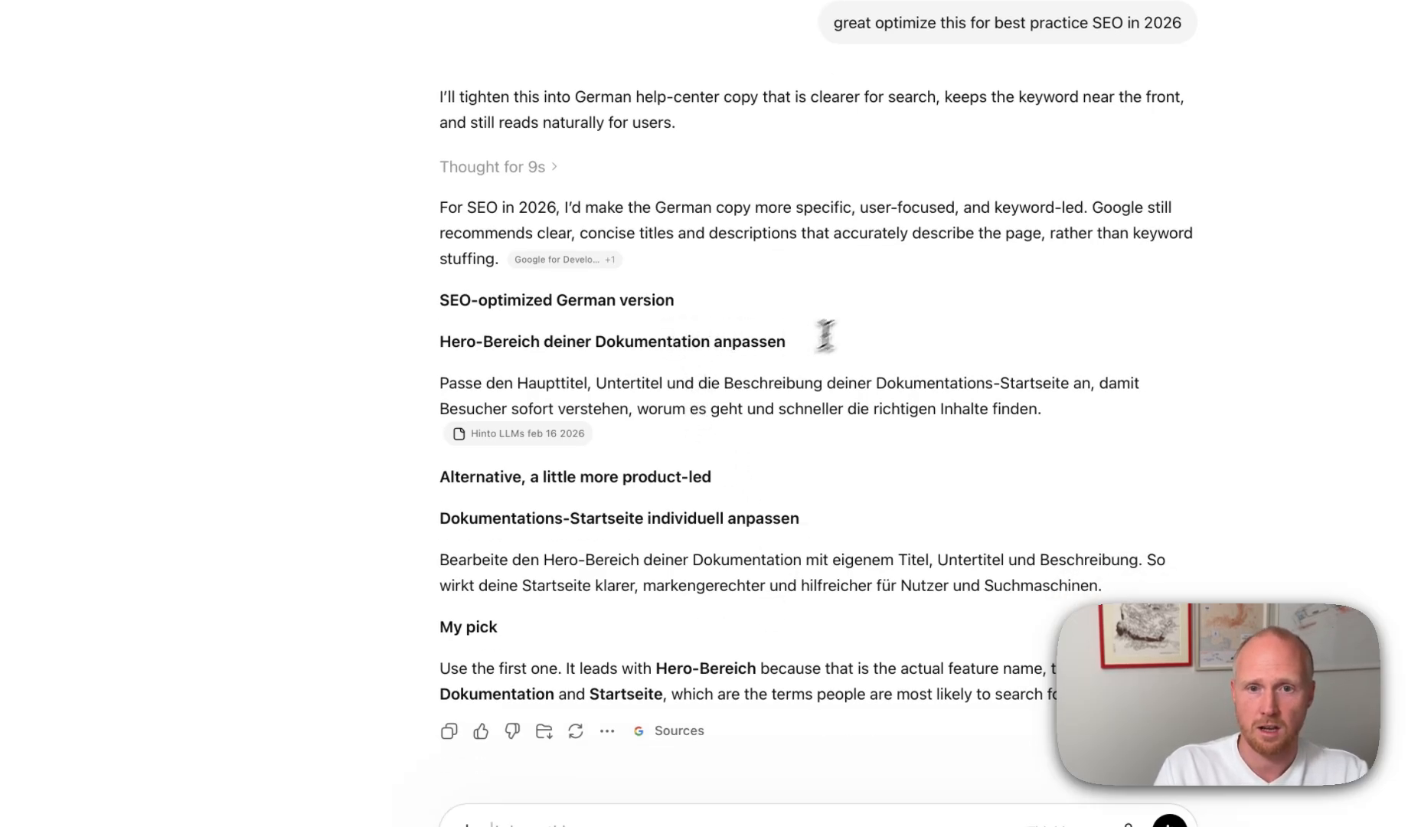
- Switch back to Hinto, point out the Spanish hero section's title field and close the project settings
click(1039, 69)
click(748, 67)
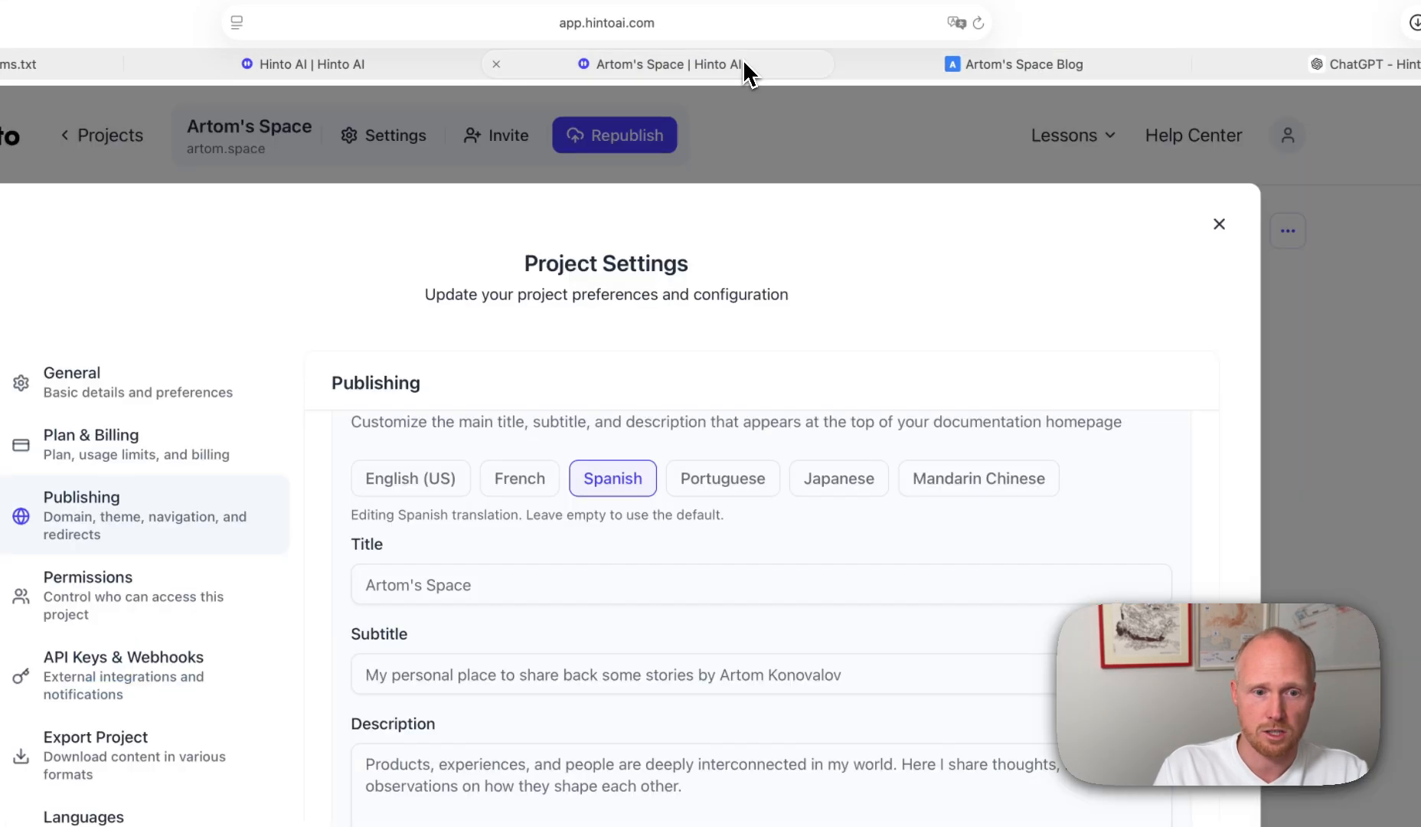
click(538, 596)
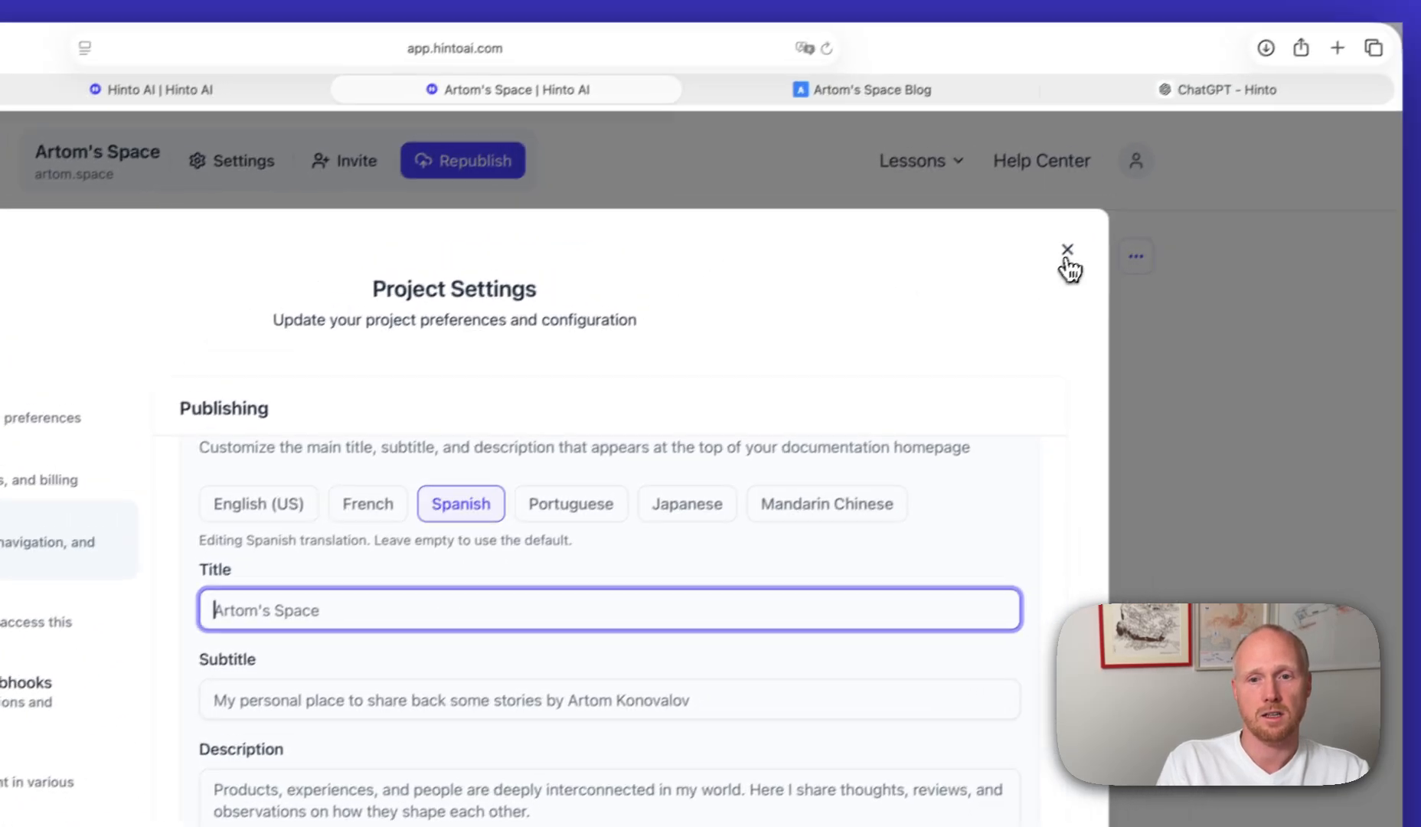
click(1171, 173)
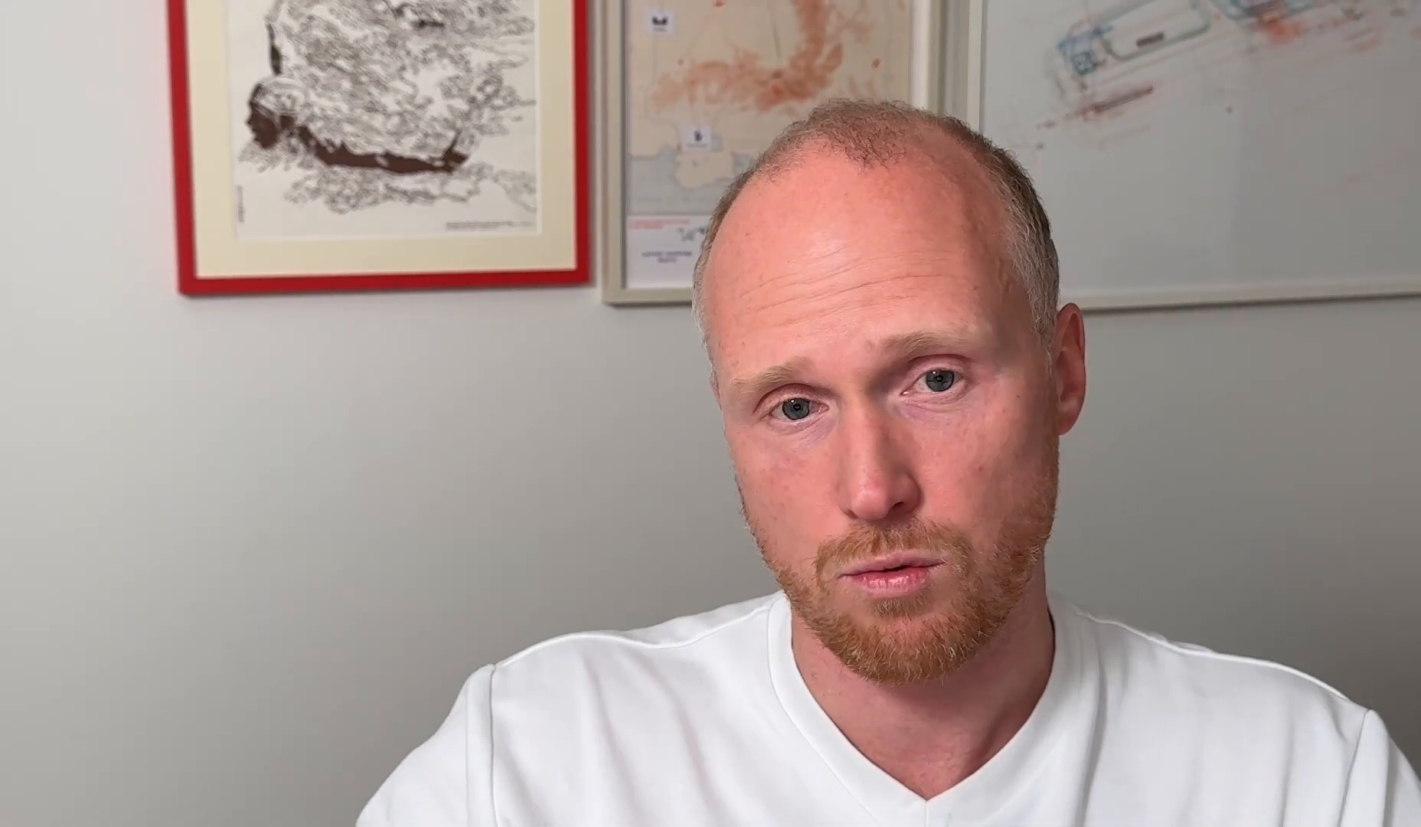